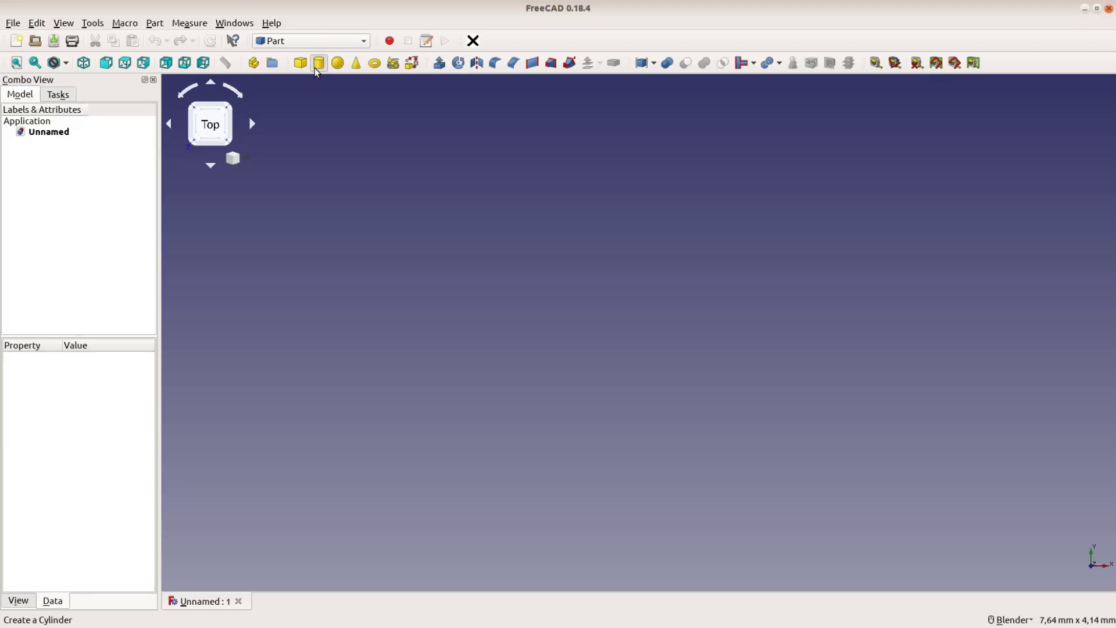
# Step: Add a test cylinder, orbit to view it, then delete it
pyautogui.click(318, 62)
pyautogui.moveTo(722, 481); pyautogui.dragTo(610, 372, button='middle')
pyautogui.click(88, 146)
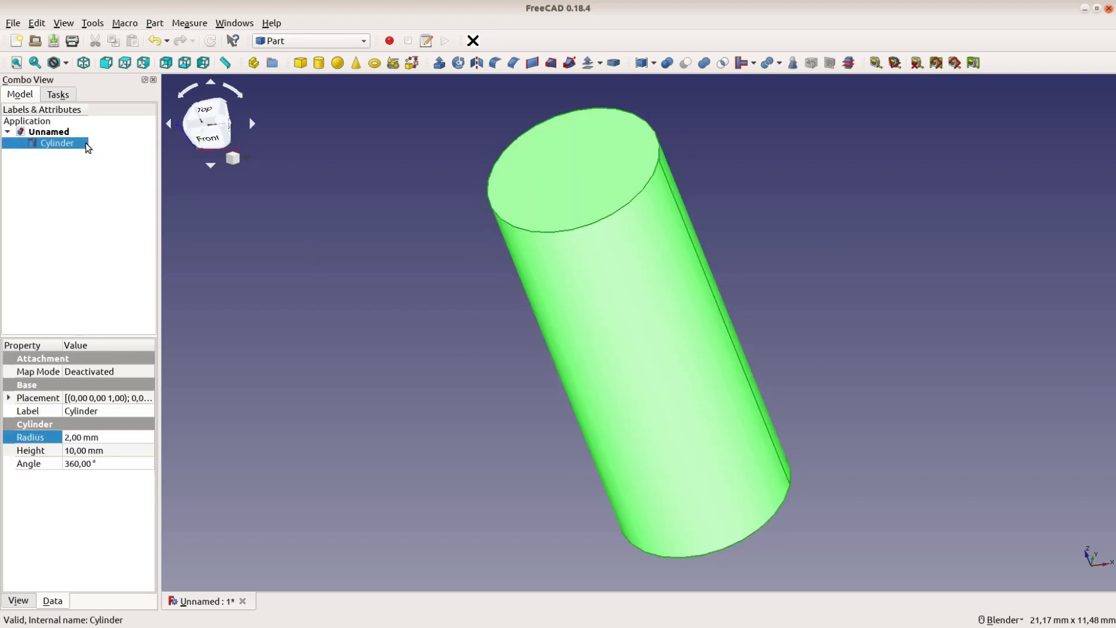
pyautogui.press('Delete')
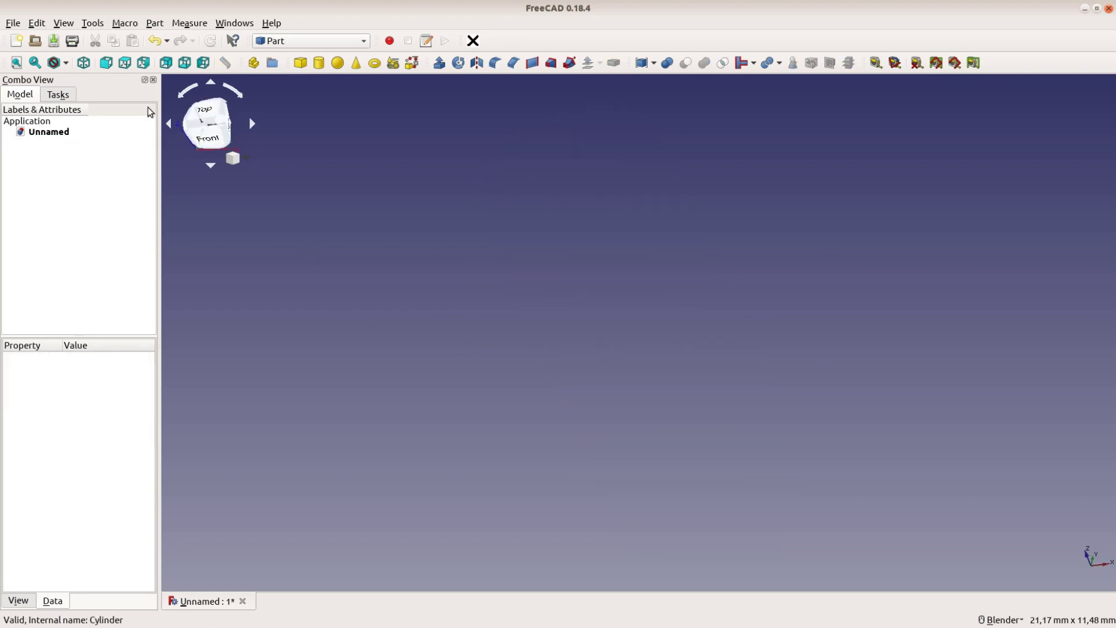
# Step: Switch to Part Design, create a body and open a new sketch on XY_Plane
pyautogui.click(297, 39)
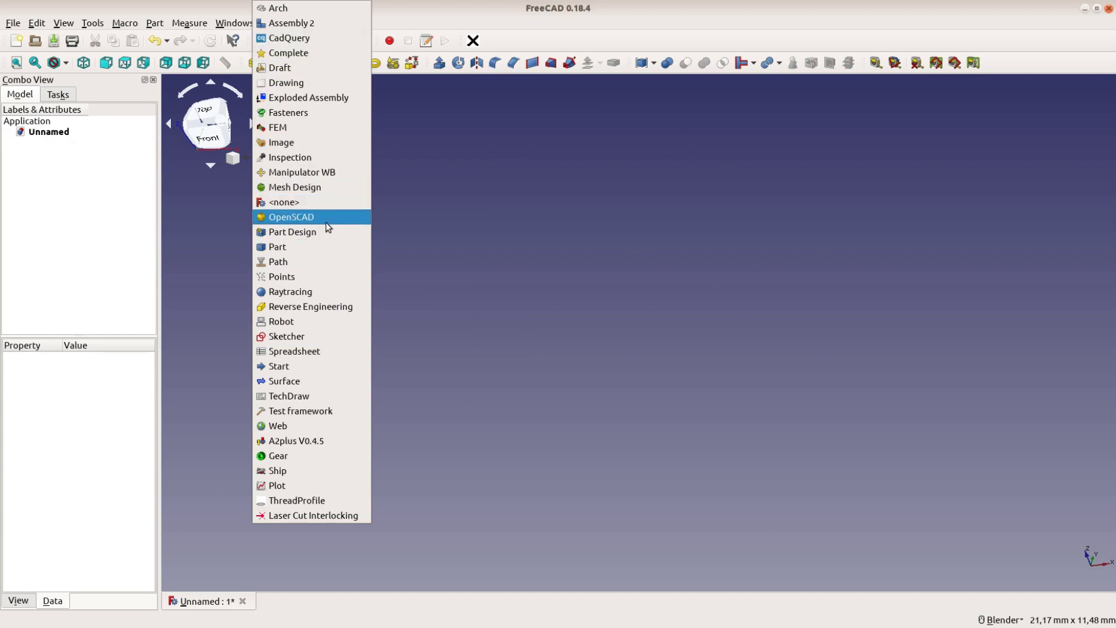
pyautogui.click(327, 247)
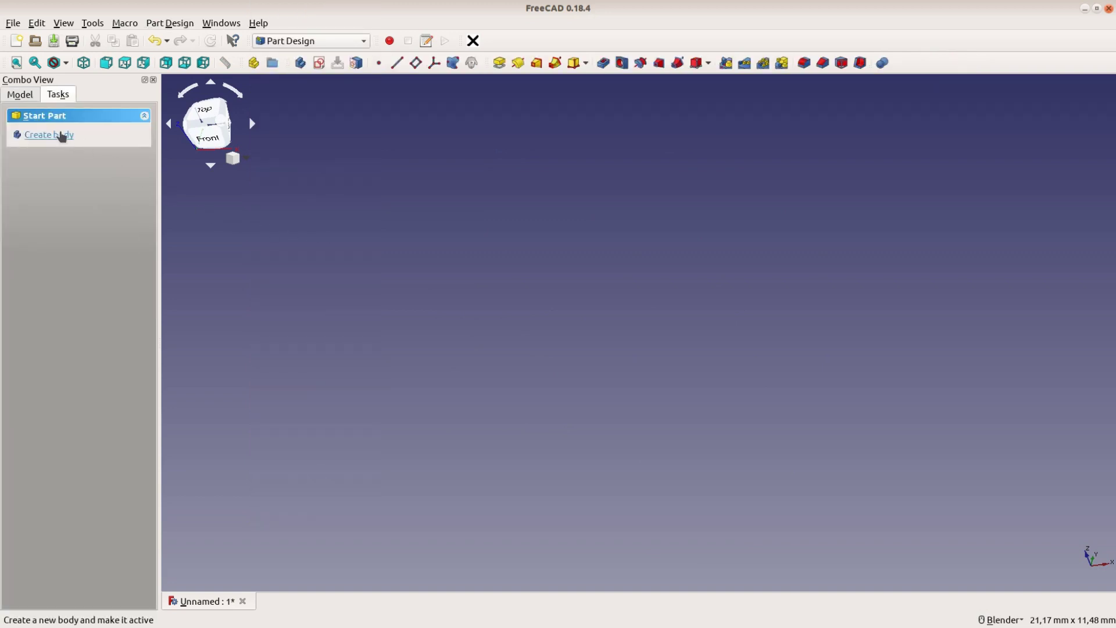
pyautogui.click(62, 135)
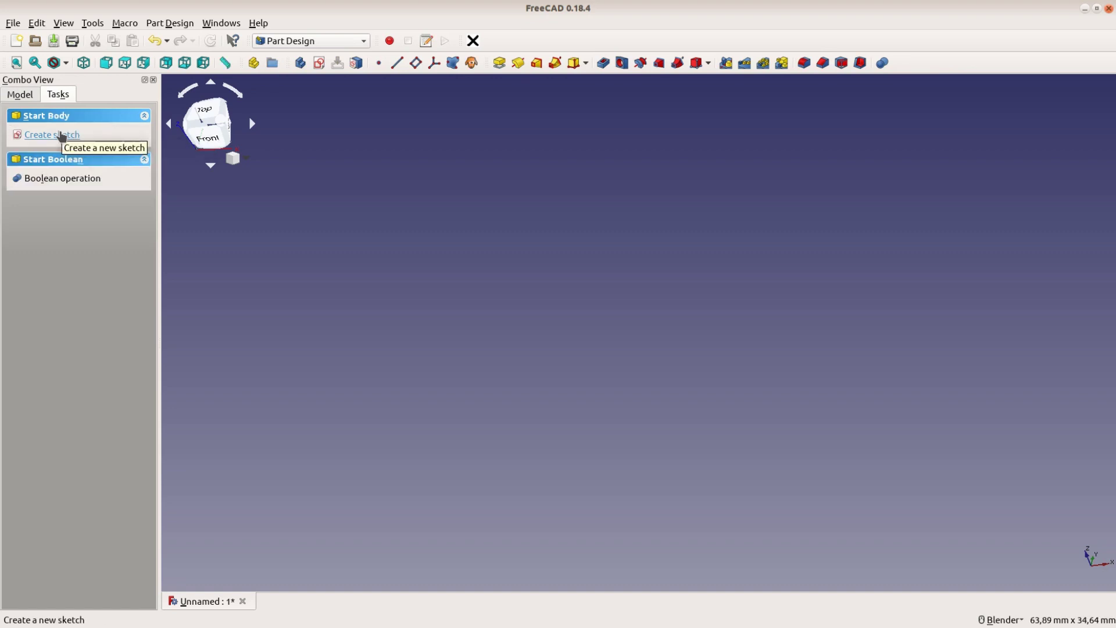
pyautogui.click(62, 135)
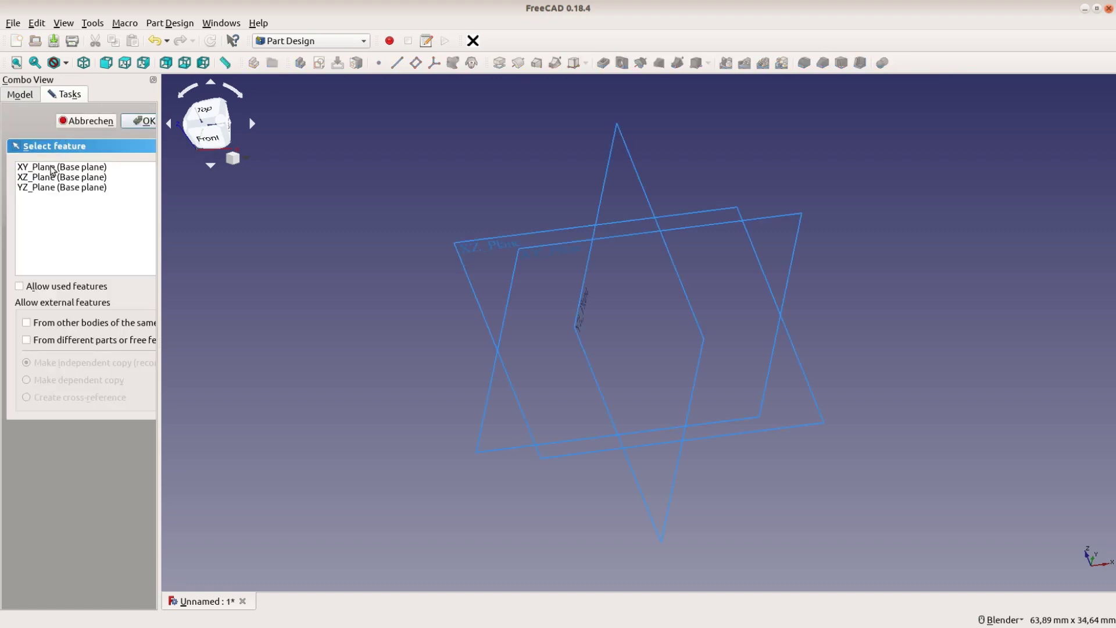
pyautogui.click(52, 168)
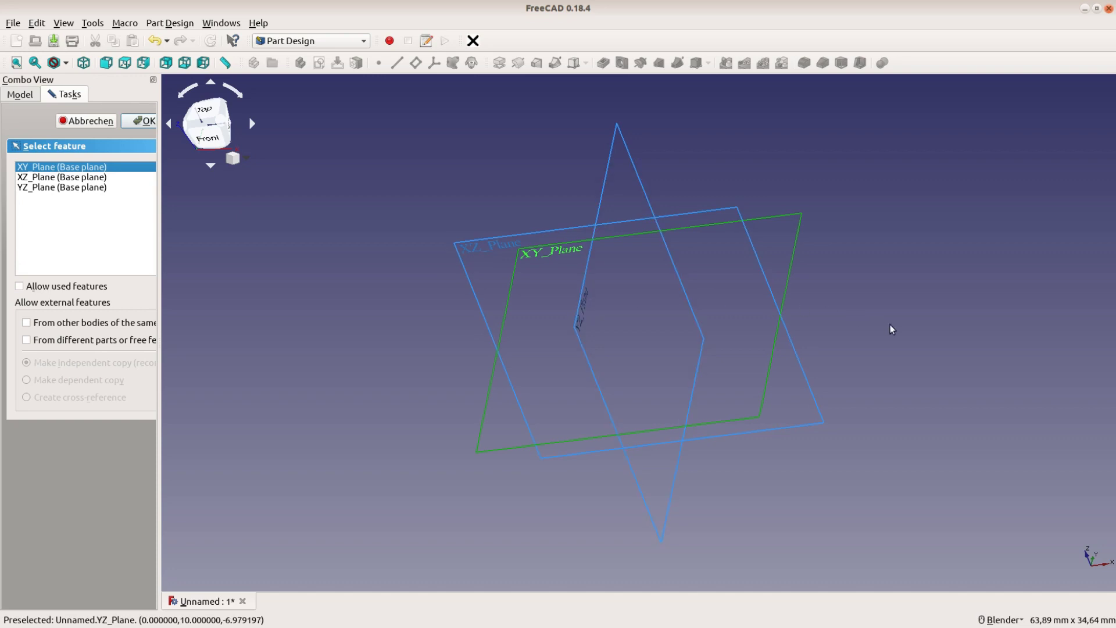
pyautogui.moveTo(889, 326); pyautogui.dragTo(677, 322, button='middle')
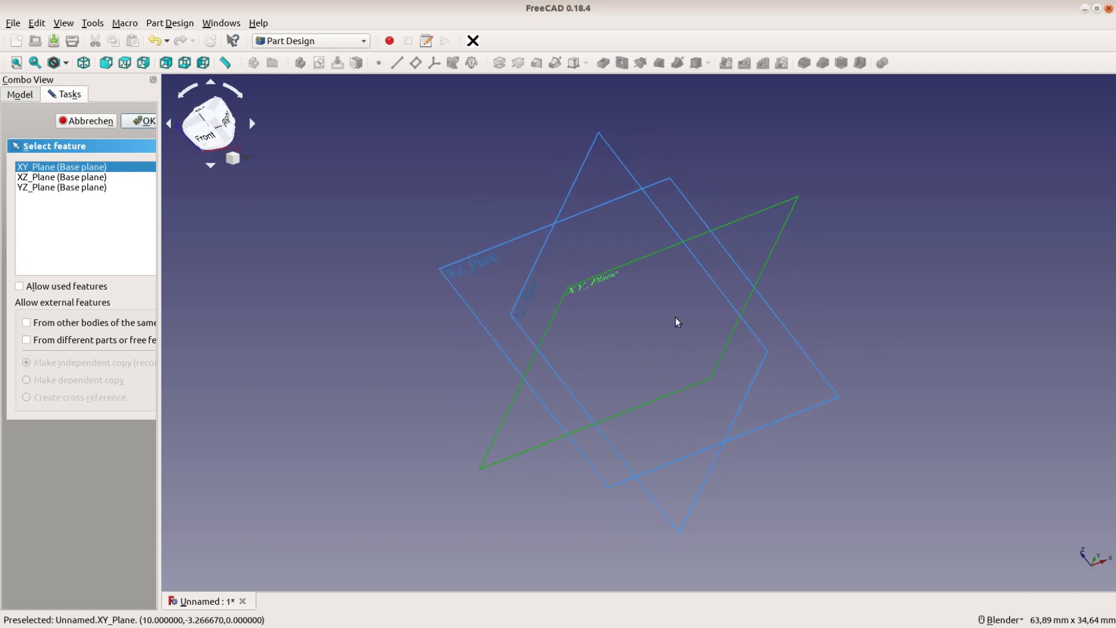
pyautogui.click(145, 122)
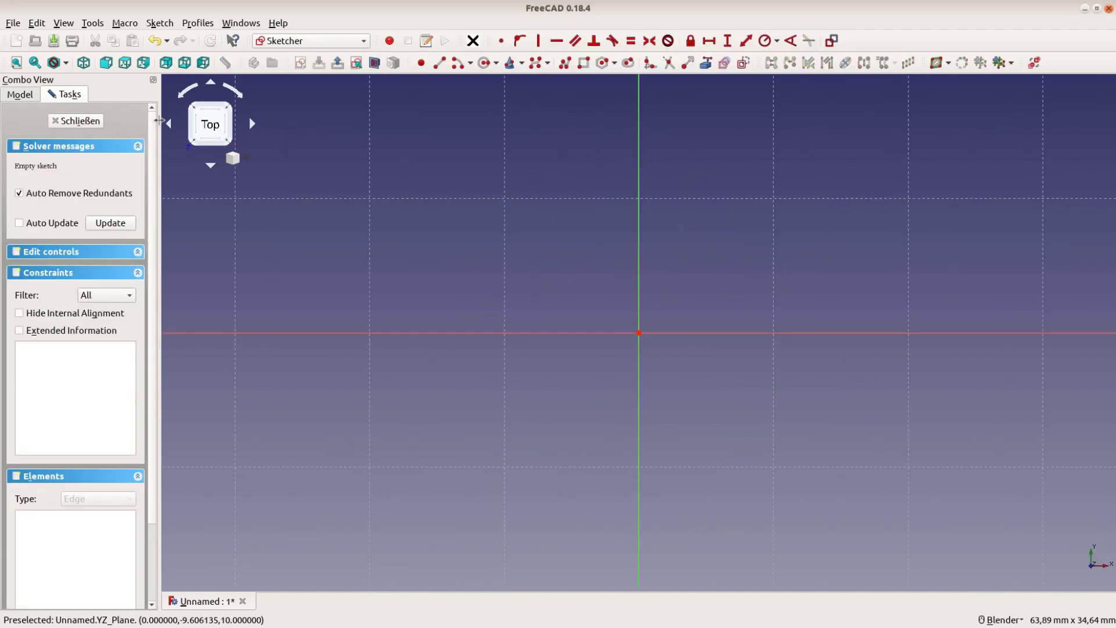
# Step: Draw a rectangle around the origin and pull its top-right corner inward
pyautogui.moveTo(158, 121); pyautogui.dragTo(199, 121)
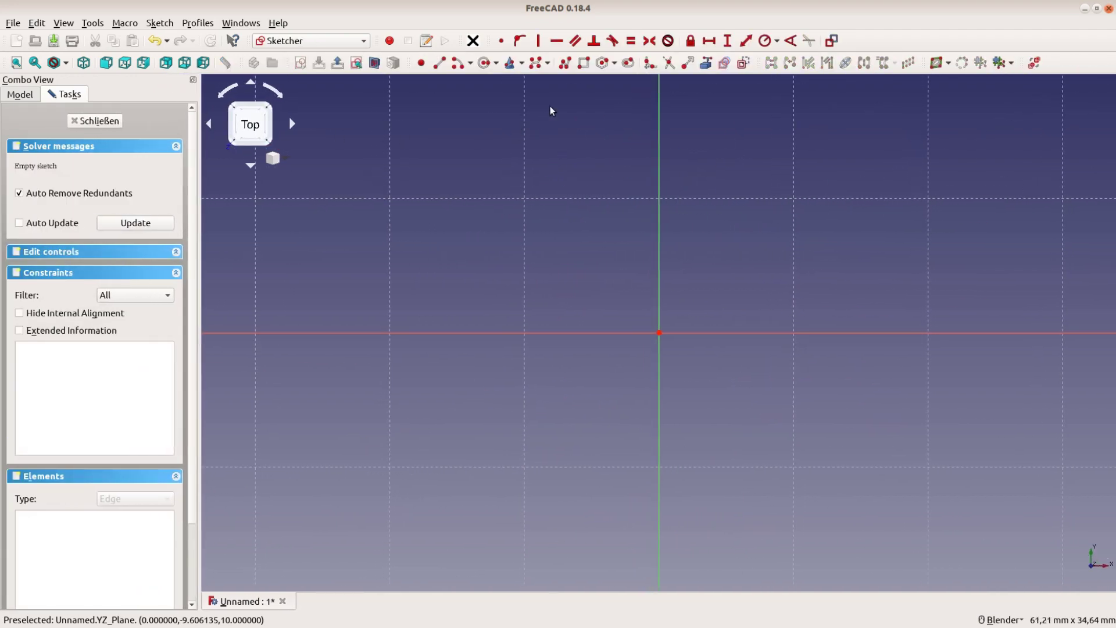
pyautogui.click(584, 63)
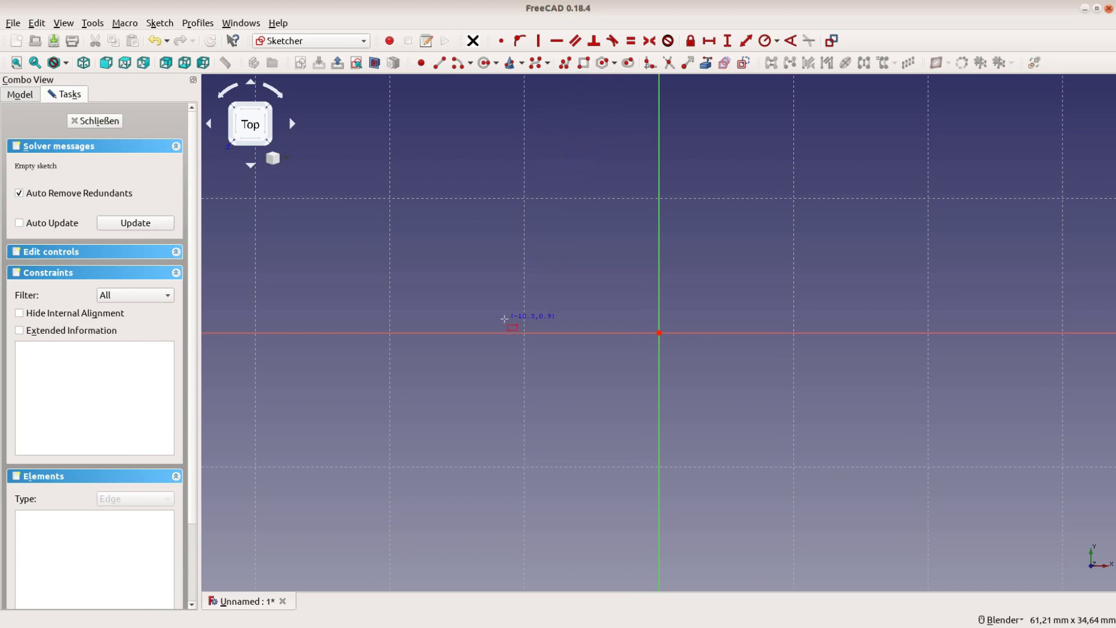
pyautogui.scroll(-6, 445, 476)
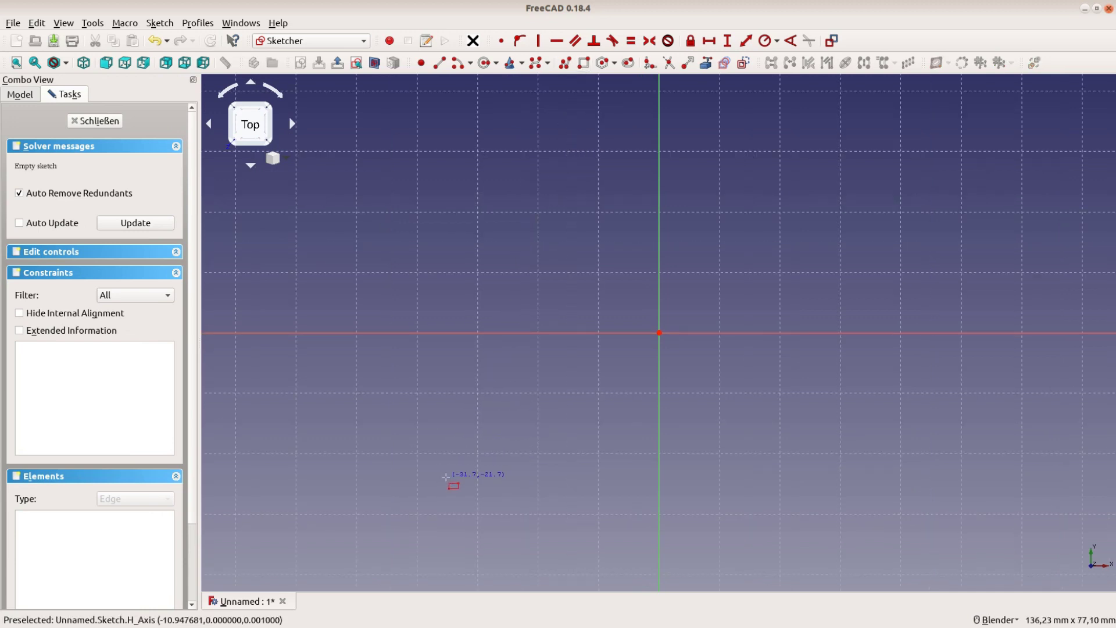
pyautogui.click(446, 477)
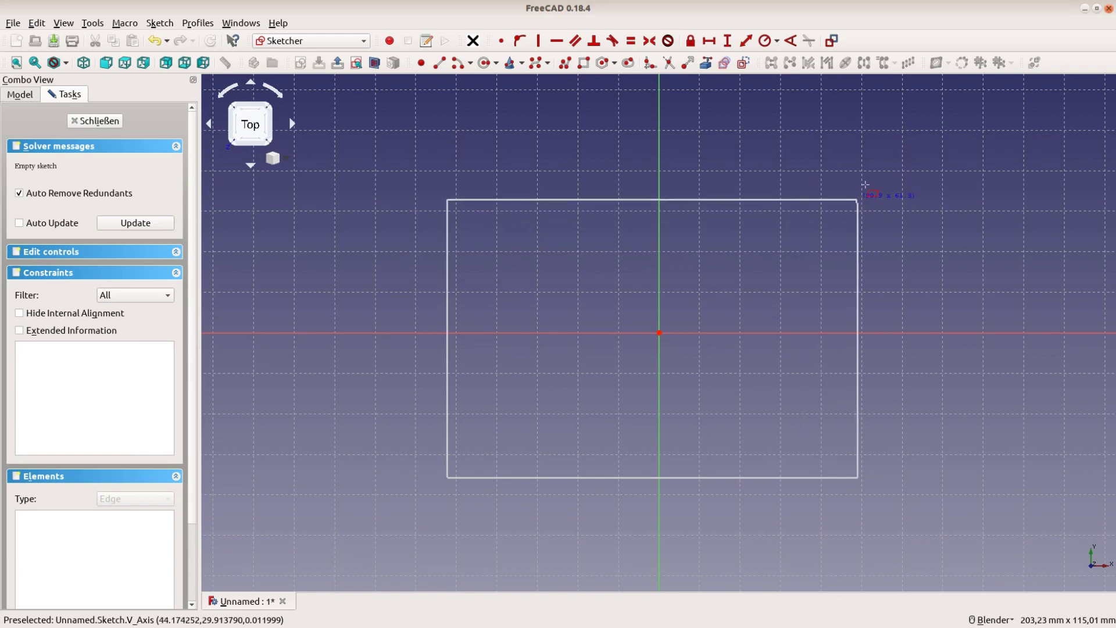
pyautogui.click(910, 151)
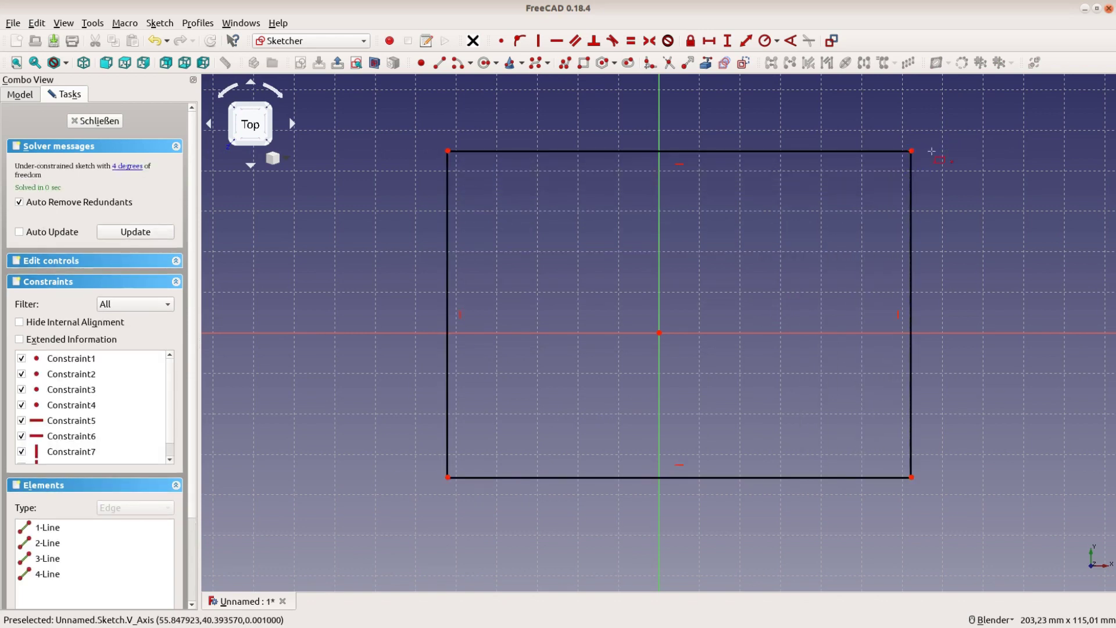
pyautogui.moveTo(910, 151); pyautogui.dragTo(924, 176)
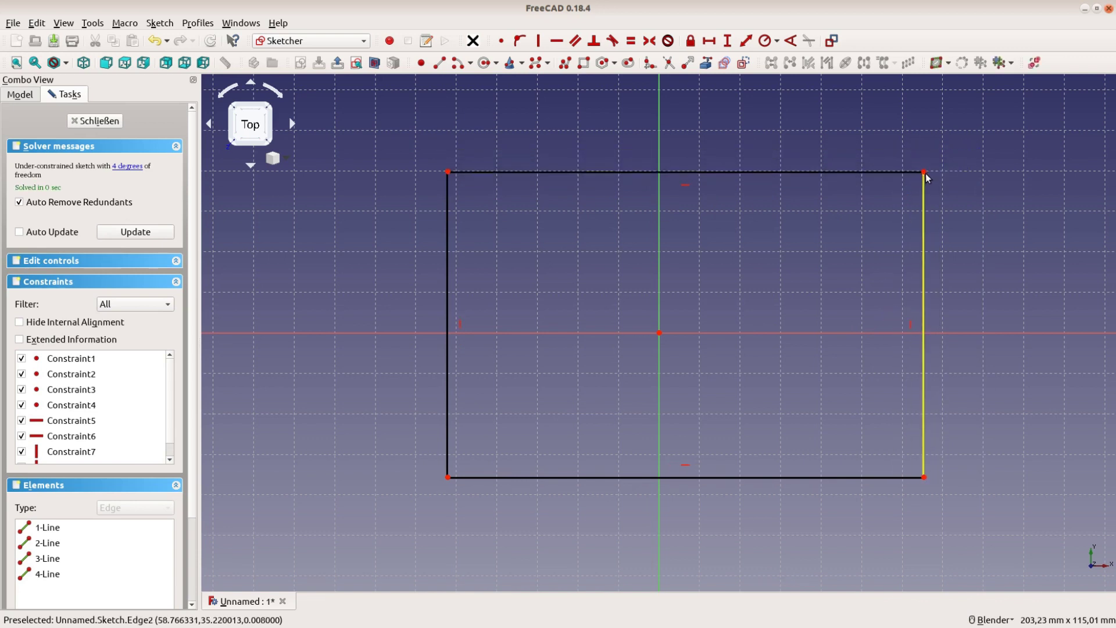
# Step: Make the rectangle's opposite corners symmetric about the origin, then reshape it from a corner
pyautogui.click(924, 172)
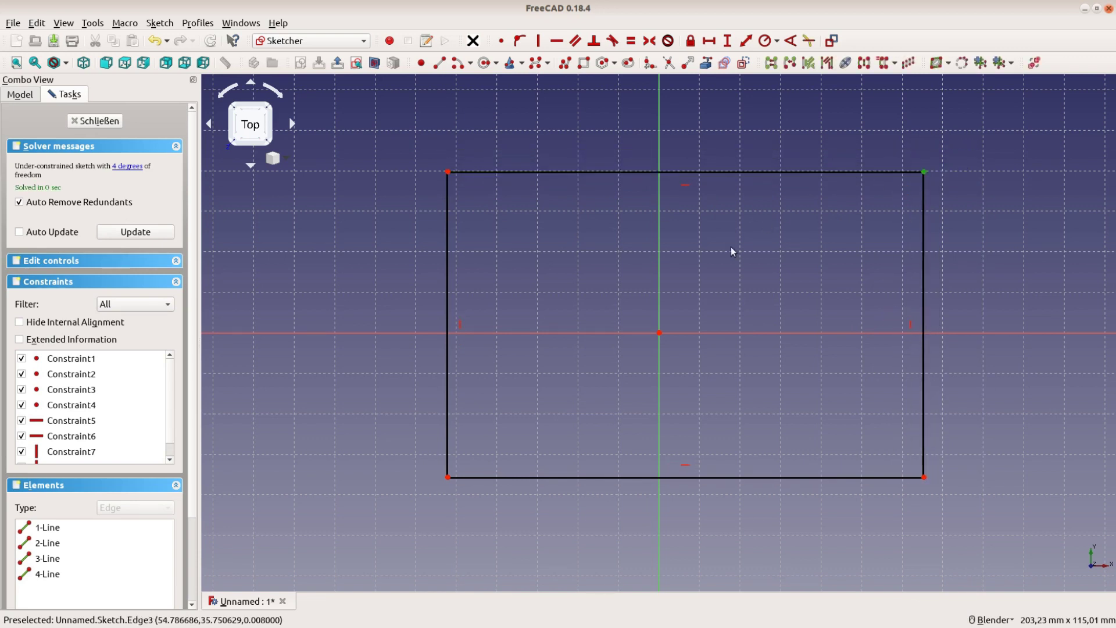
pyautogui.click(448, 477)
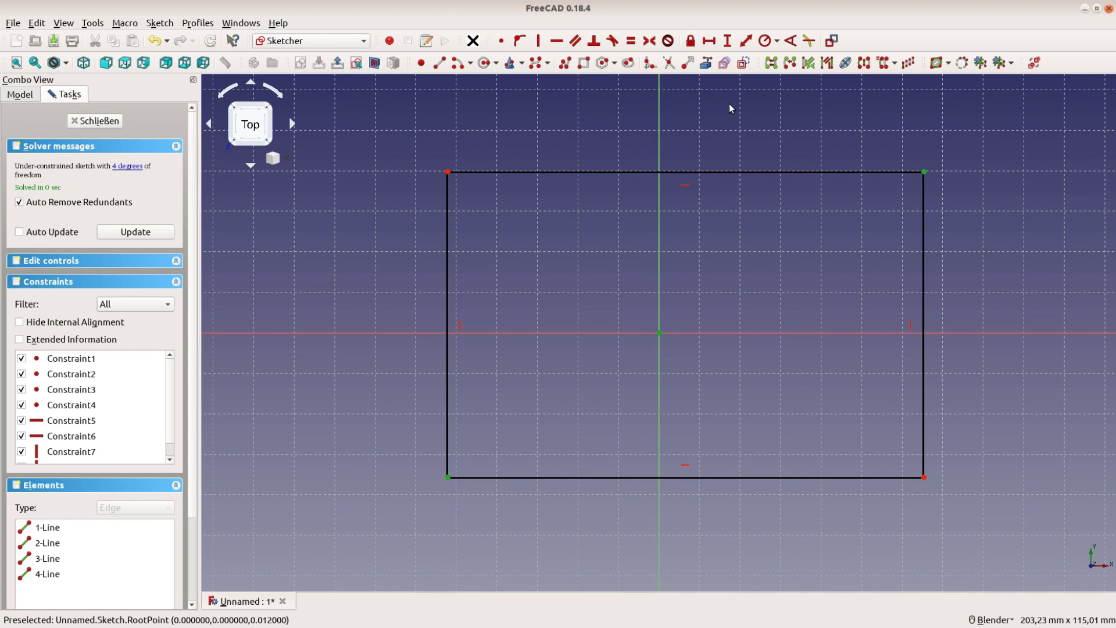
pyautogui.click(649, 41)
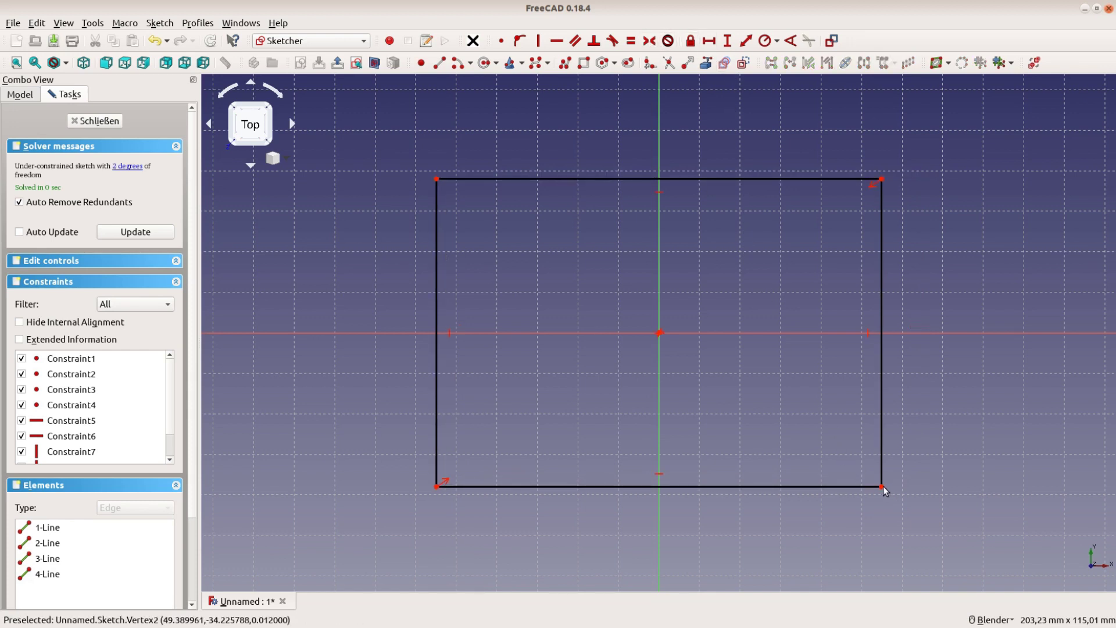
pyautogui.moveTo(884, 490)
pyautogui.mouseDown()
pyautogui.moveTo(814, 435)
pyautogui.moveTo(744, 465)
pyautogui.moveTo(707, 433)
pyautogui.moveTo(847, 479)
pyautogui.moveTo(939, 468)
pyautogui.moveTo(956, 505)
pyautogui.moveTo(880, 499)
pyautogui.moveTo(898, 501)
pyautogui.mouseUp()
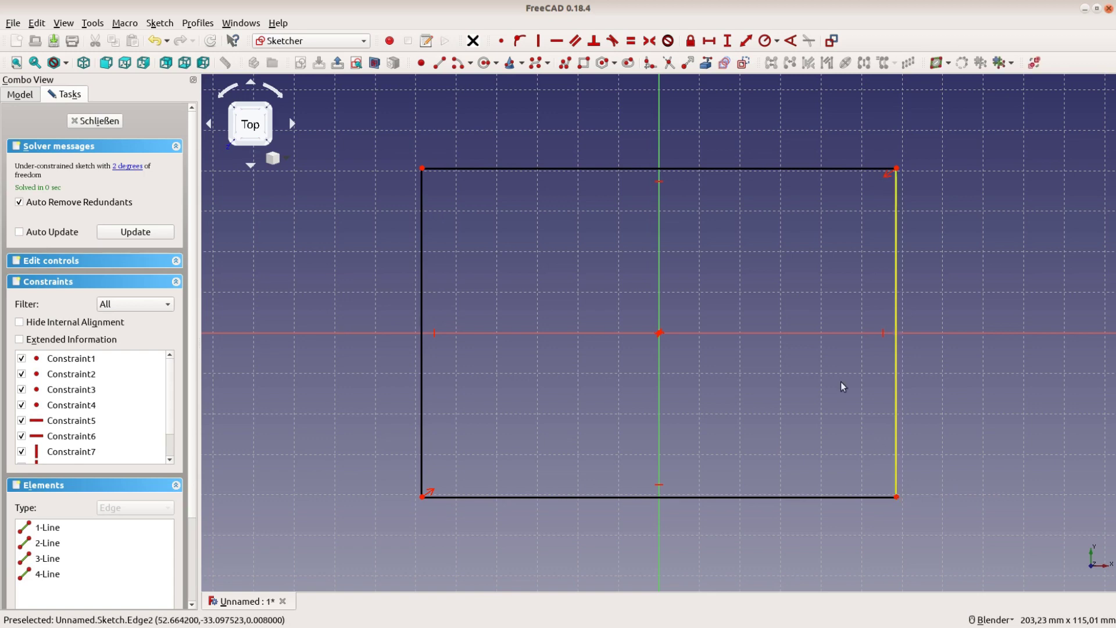
# Step: Dimension the rectangle 100 mm wide along the top edge and 80 mm tall on the right edge
pyautogui.click(709, 41)
pyautogui.click(716, 169)
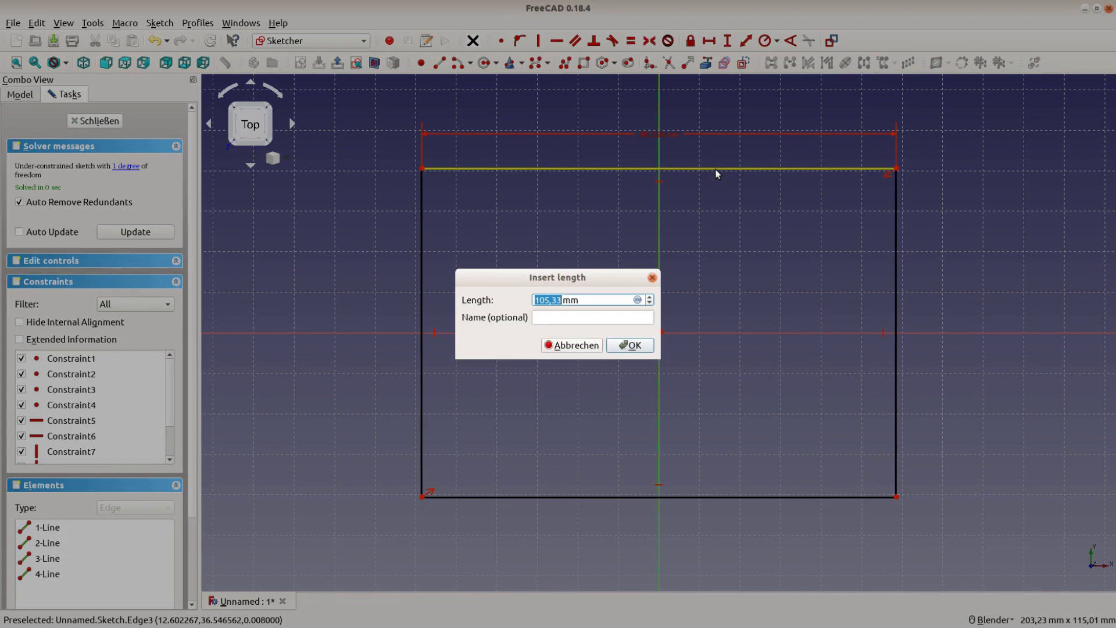
pyautogui.write('100')
pyautogui.press('Return')
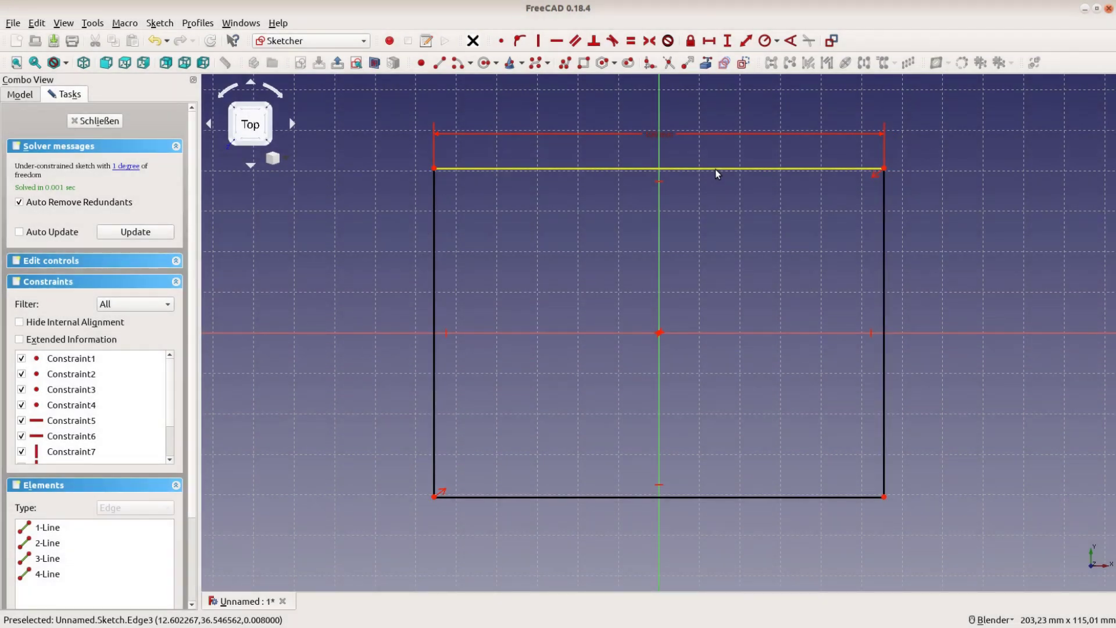
pyautogui.click(727, 40)
pyautogui.click(884, 237)
pyautogui.write('80')
pyautogui.press('Return')
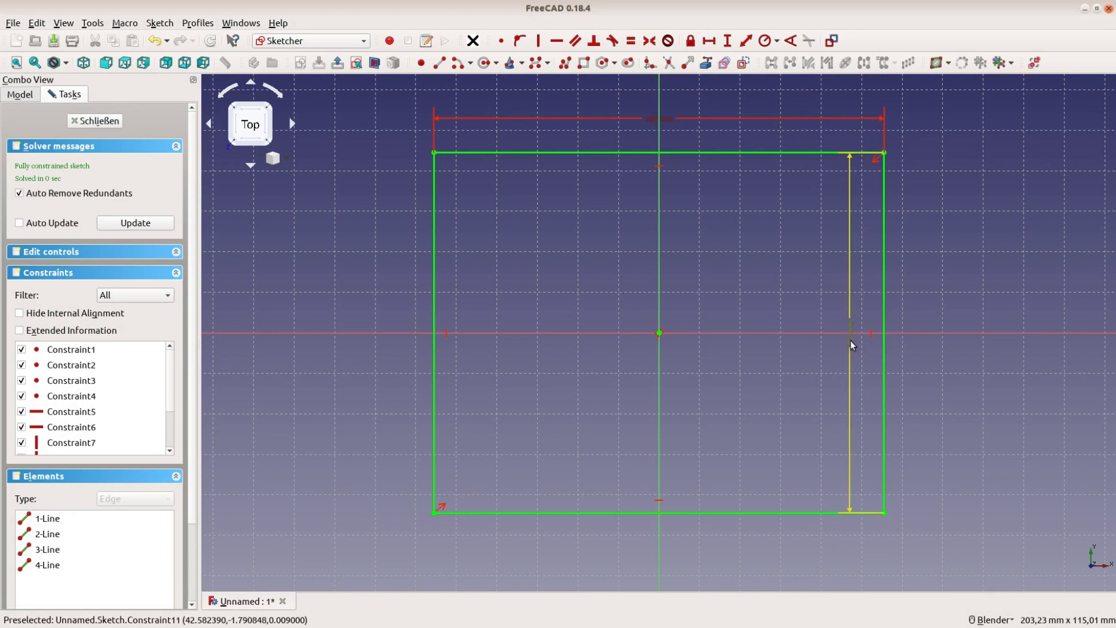
pyautogui.moveTo(851, 344); pyautogui.dragTo(932, 338)
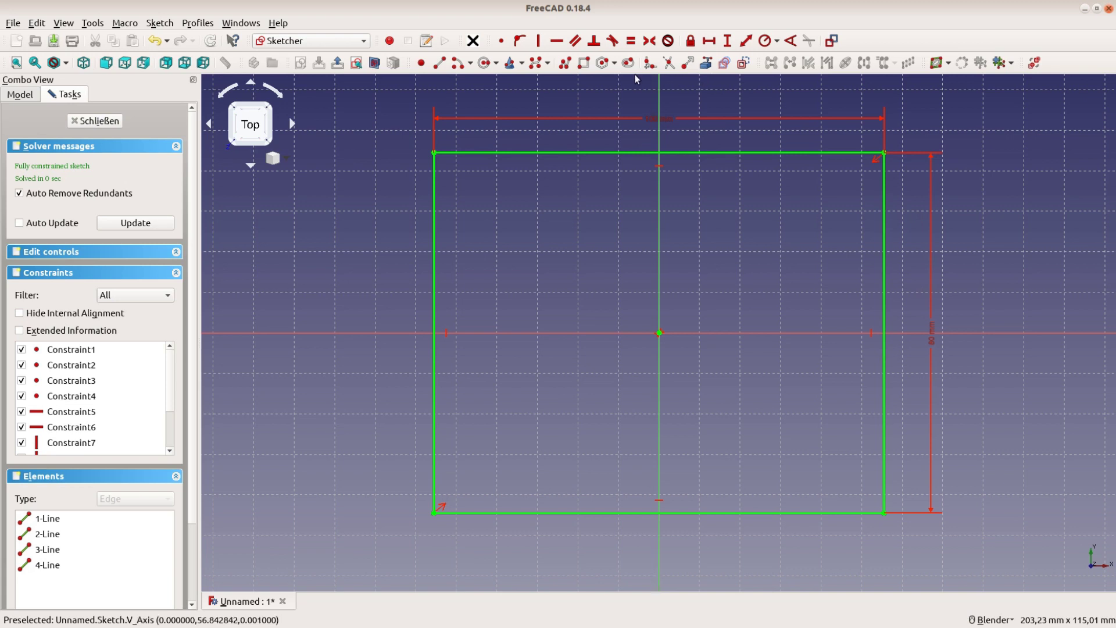
# Step: Draw two semicircular slot-end arcs centred on the horizontal axis
pyautogui.click(477, 66)
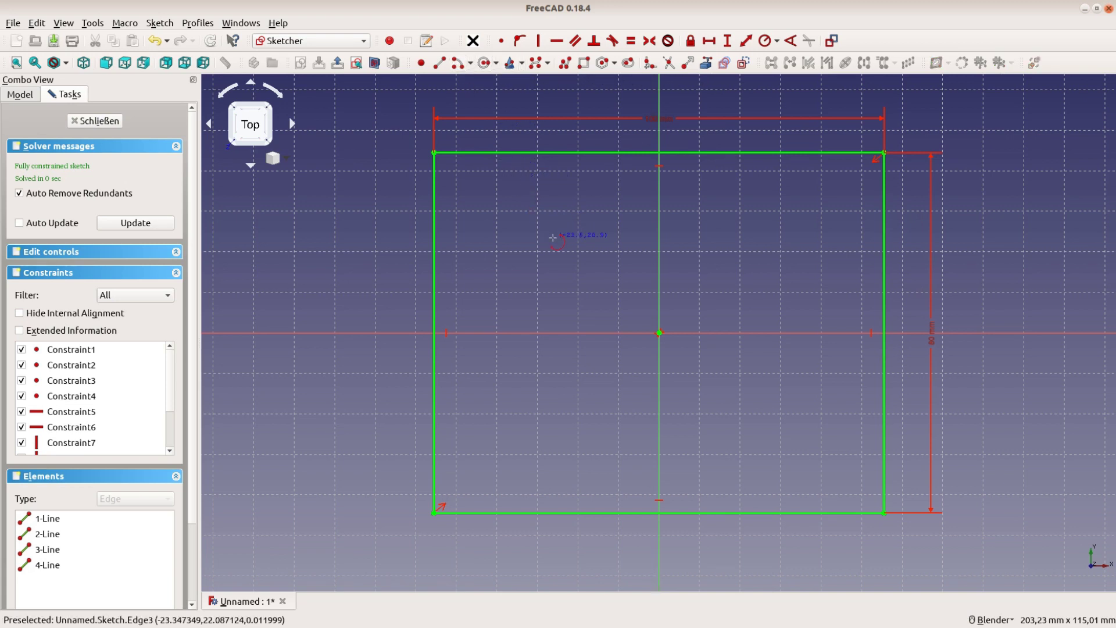
pyautogui.click(572, 331)
pyautogui.click(574, 305)
pyautogui.click(572, 360)
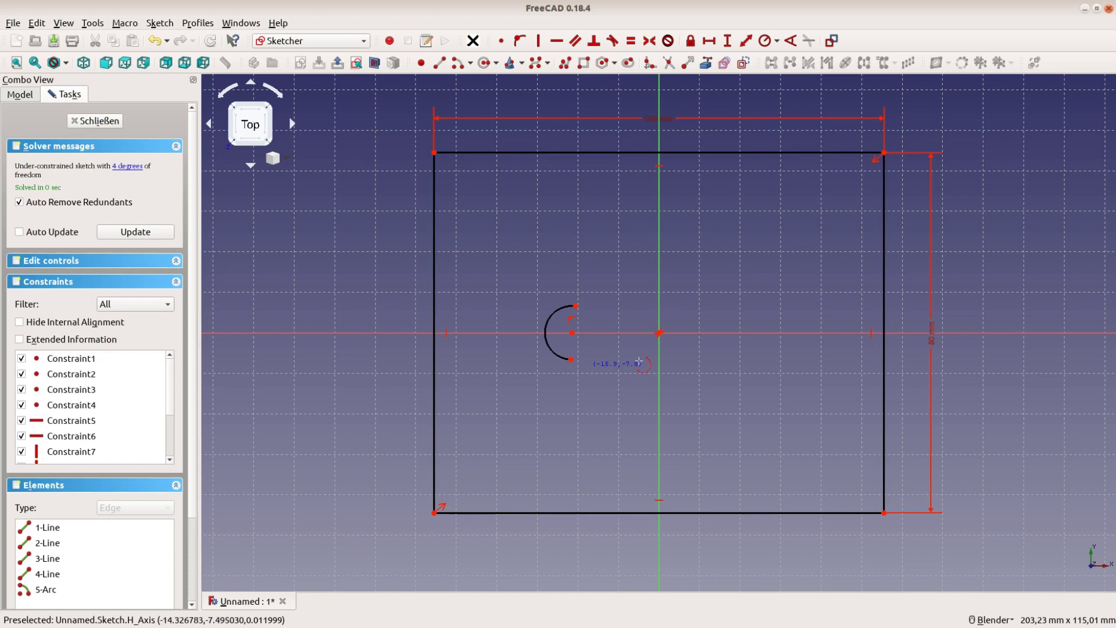
pyautogui.click(744, 333)
pyautogui.click(744, 304)
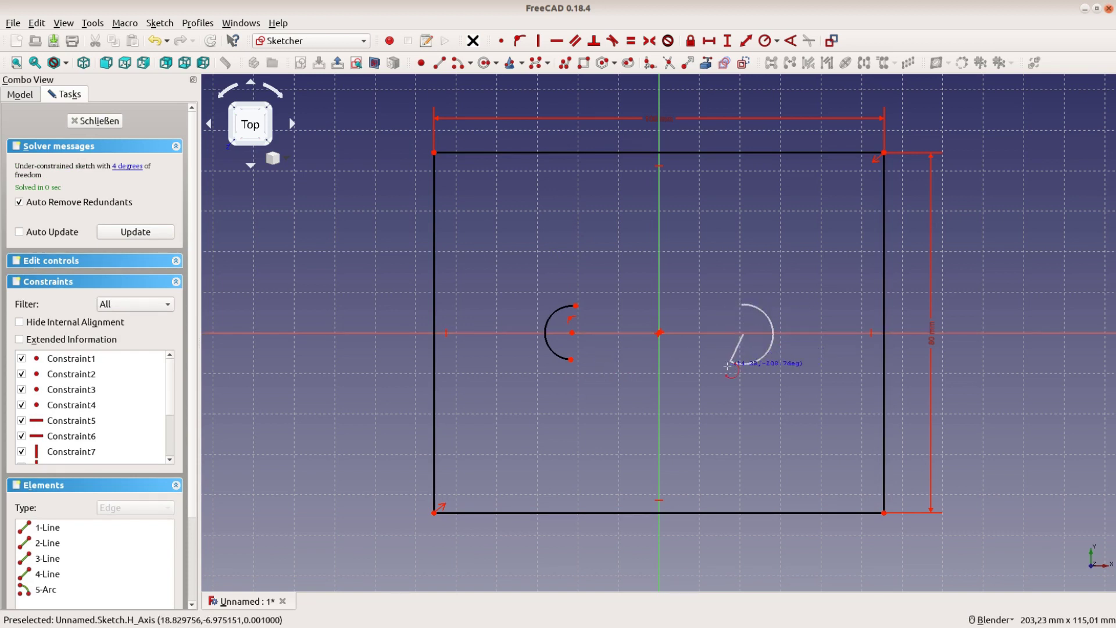
pyautogui.click(742, 362)
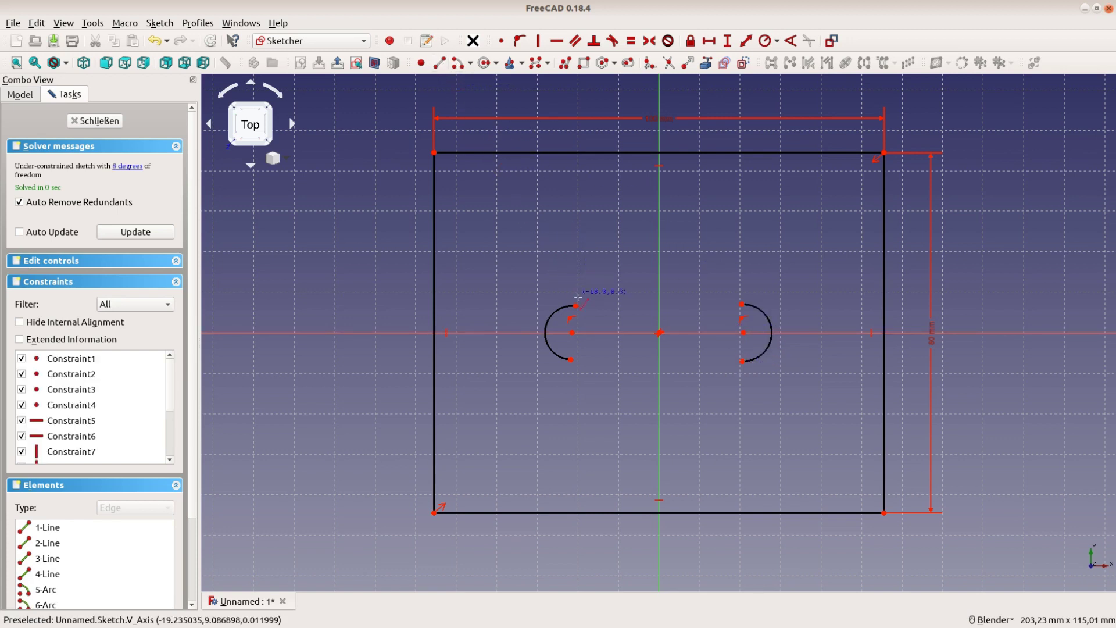
# Step: Join the arcs' tops and bottoms with straight lines, then select both end arcs
pyautogui.click(576, 305)
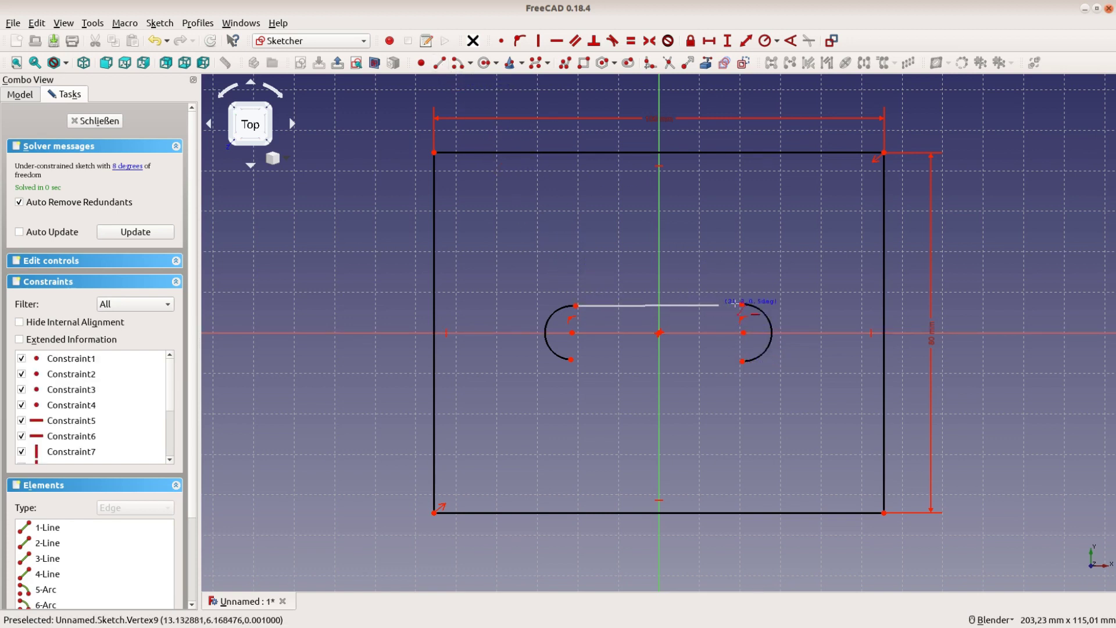
pyautogui.click(742, 303)
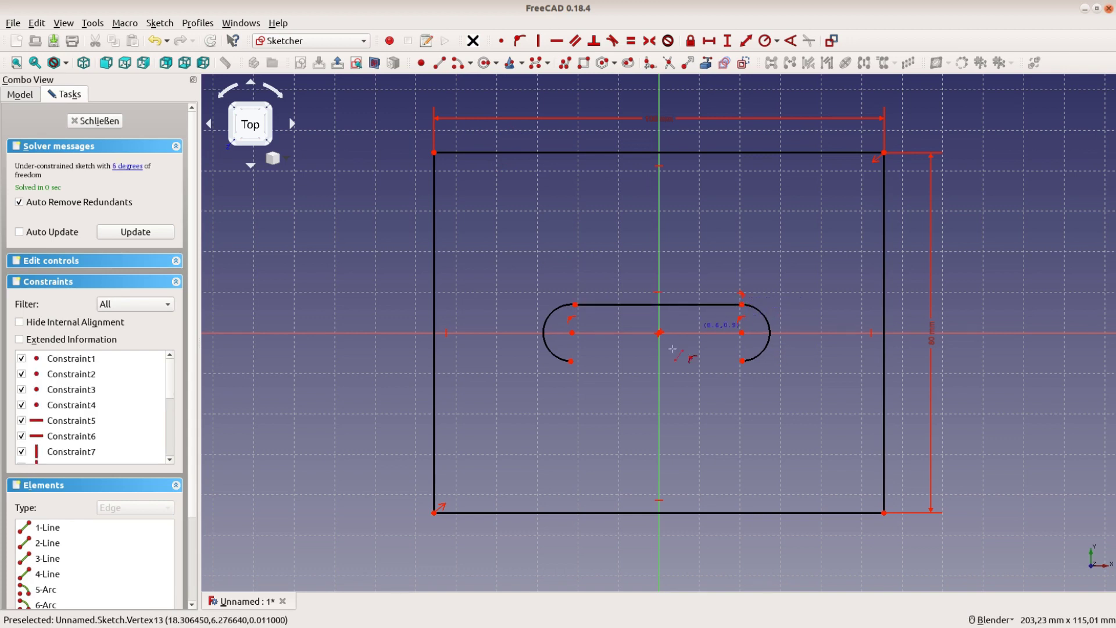
pyautogui.click(571, 361)
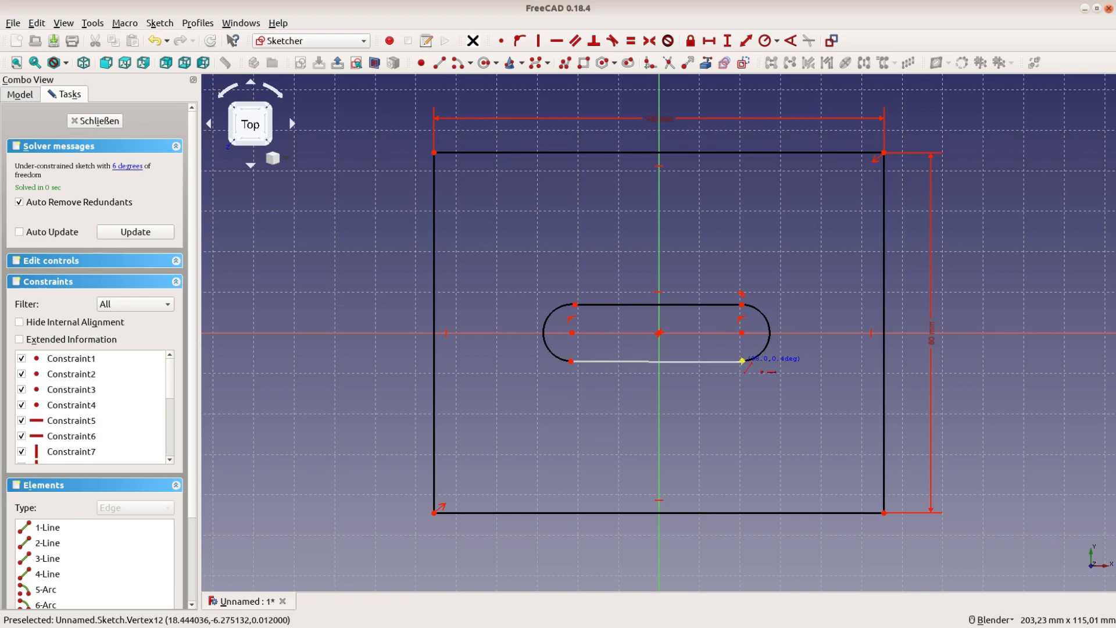
pyautogui.click(742, 361)
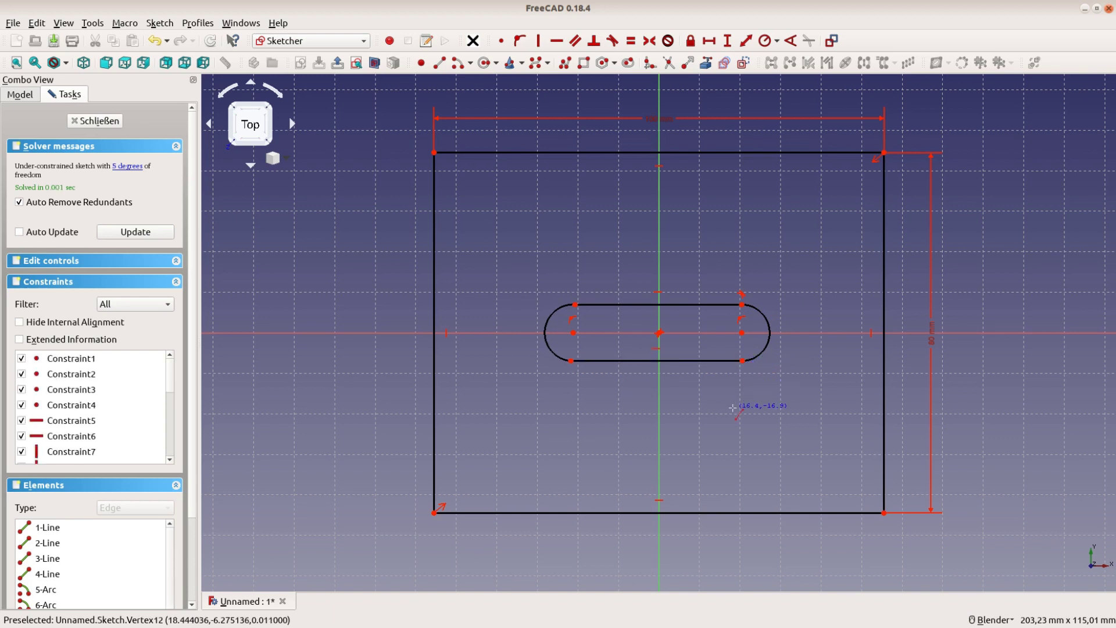
pyautogui.click(551, 358)
pyautogui.click(760, 357)
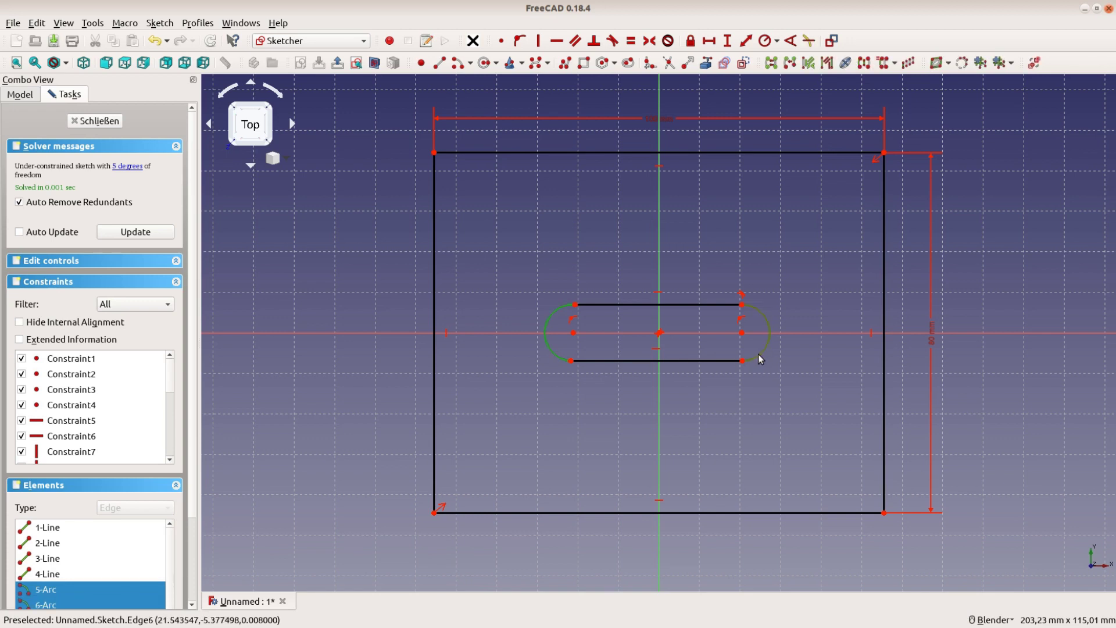
# Step: Give both slot end arcs a shared 17,15 mm diameter and stretch the slot longer
pyautogui.click(777, 42)
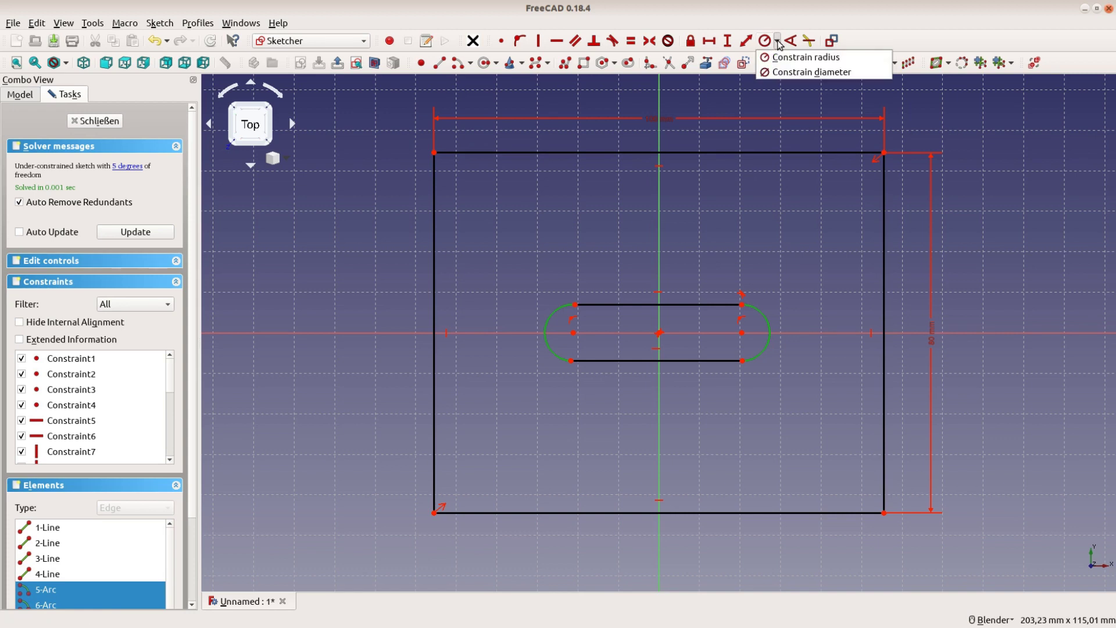
pyautogui.click(781, 73)
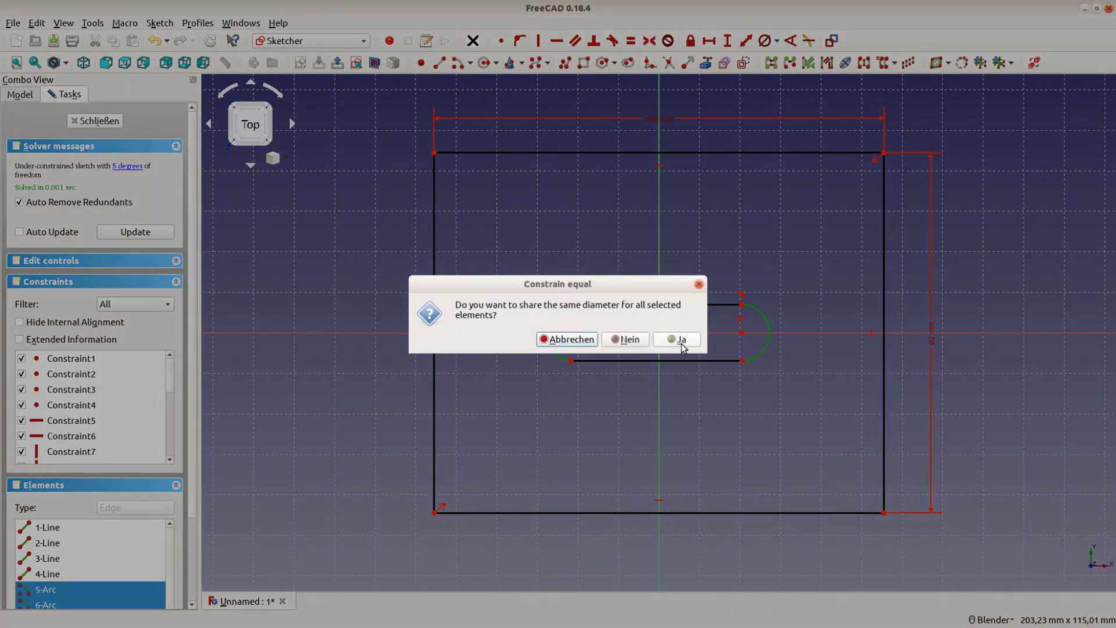
pyautogui.click(680, 339)
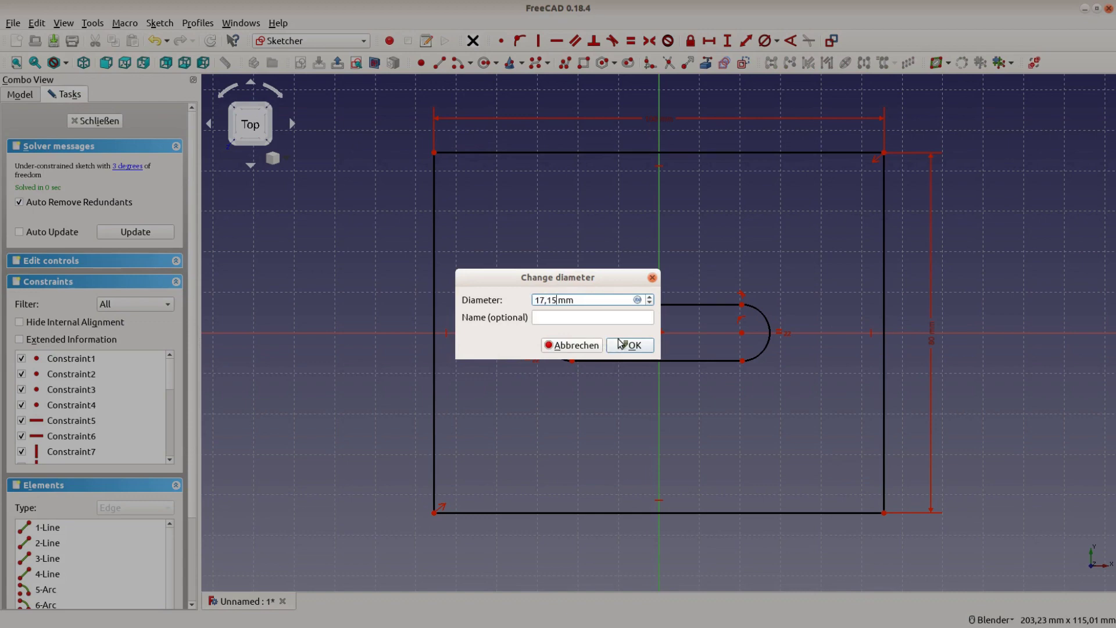
pyautogui.click(631, 345)
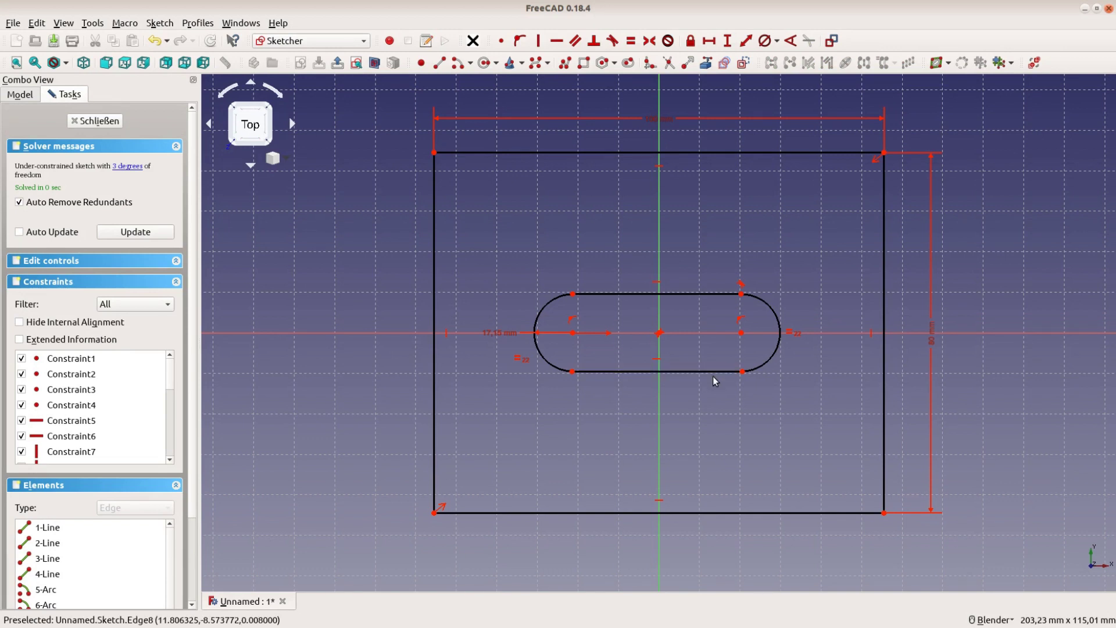
pyautogui.moveTo(742, 370); pyautogui.dragTo(778, 372)
pyautogui.moveTo(574, 377)
pyautogui.mouseDown()
pyautogui.moveTo(605, 379)
pyautogui.moveTo(568, 359)
pyautogui.moveTo(577, 381)
pyautogui.mouseUp()
# Step: Vertically align each slot end's bottom point with its arc centre, then drag both ends to test
pyautogui.click(576, 372)
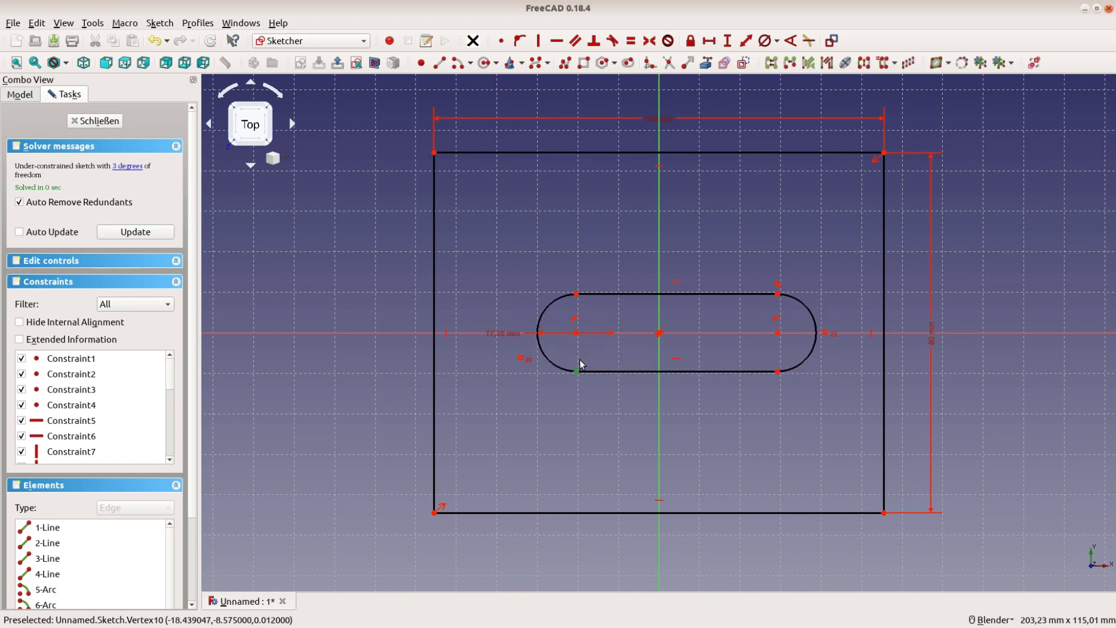
pyautogui.click(576, 333)
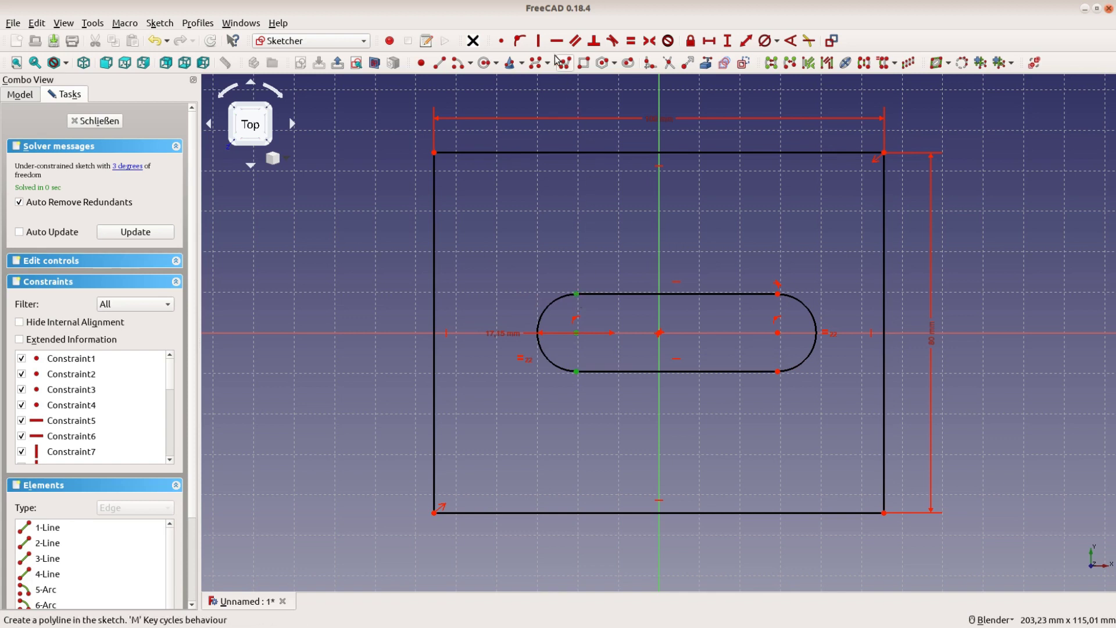
pyautogui.click(538, 40)
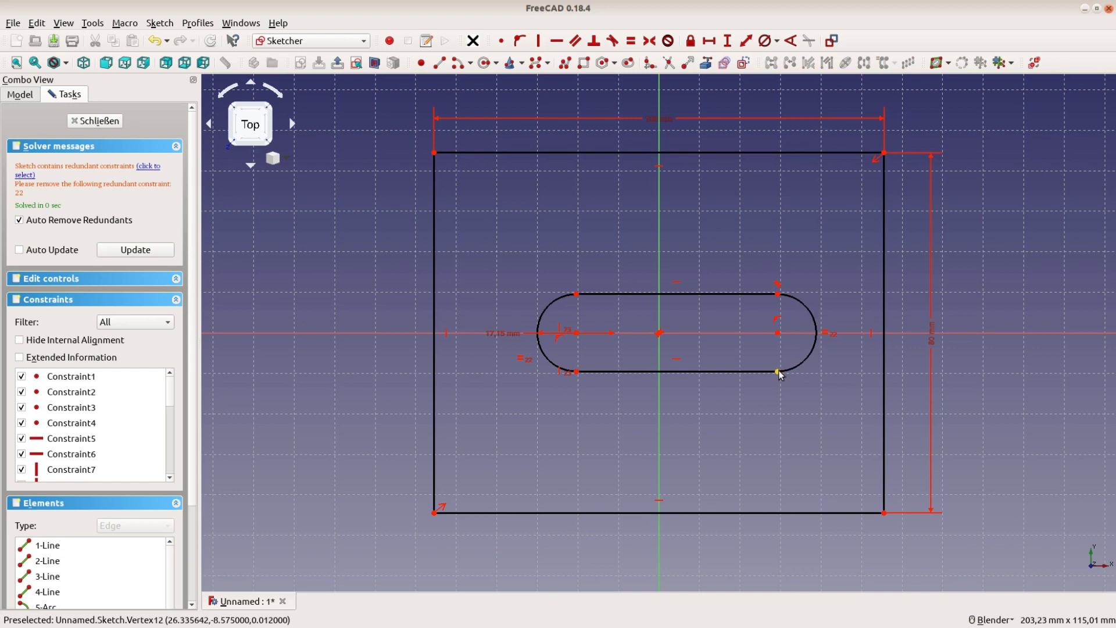
pyautogui.click(777, 372)
pyautogui.click(778, 333)
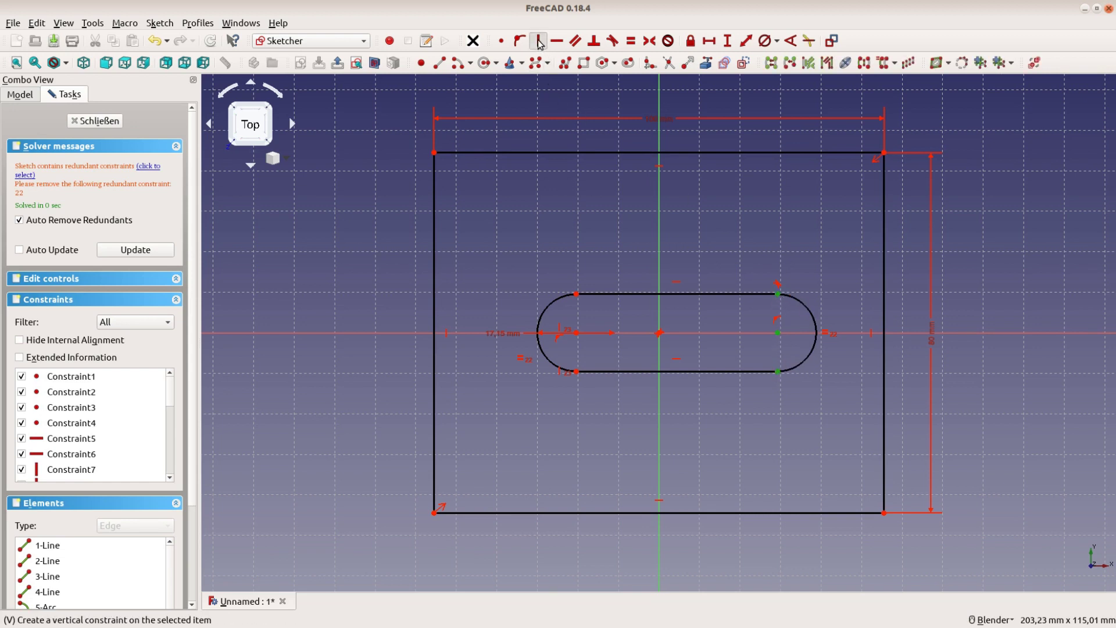
pyautogui.click(727, 41)
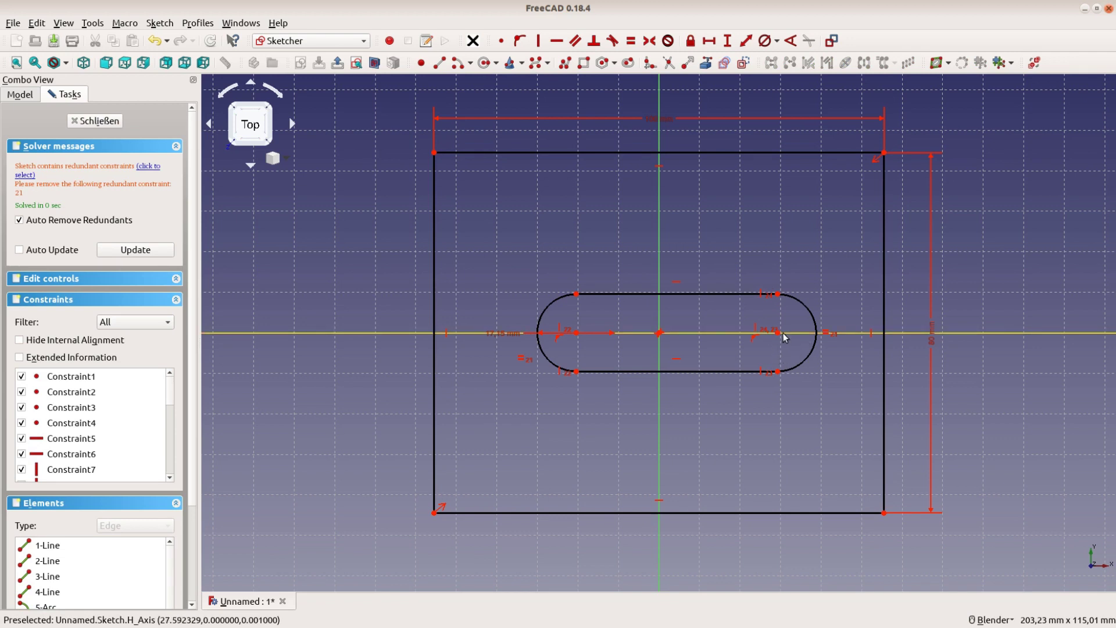
pyautogui.moveTo(778, 371)
pyautogui.mouseDown()
pyautogui.moveTo(764, 352)
pyautogui.moveTo(776, 366)
pyautogui.moveTo(756, 367)
pyautogui.moveTo(773, 371)
pyautogui.mouseUp()
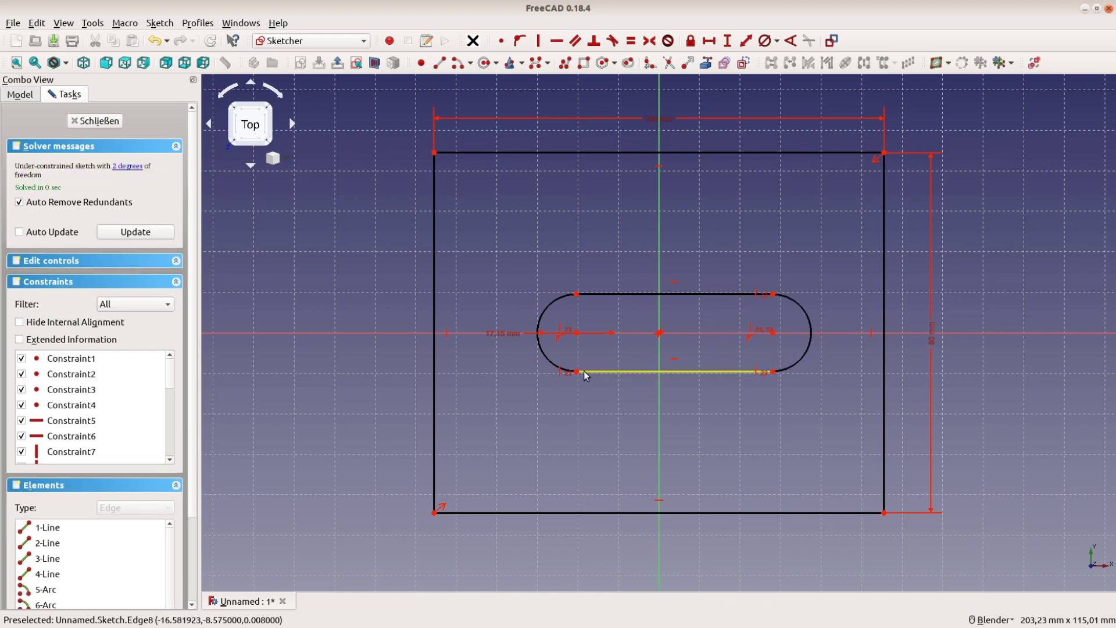
pyautogui.moveTo(575, 372); pyautogui.dragTo(543, 376)
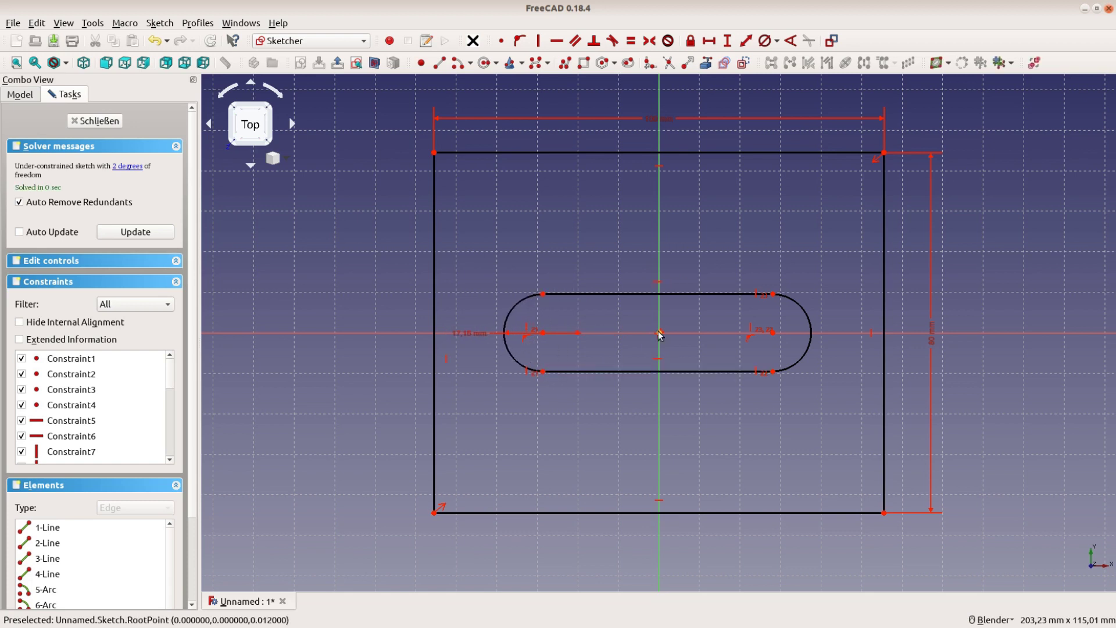
# Step: Draw construction lines from each arc centre to the origin and make them equal length
pyautogui.click(743, 65)
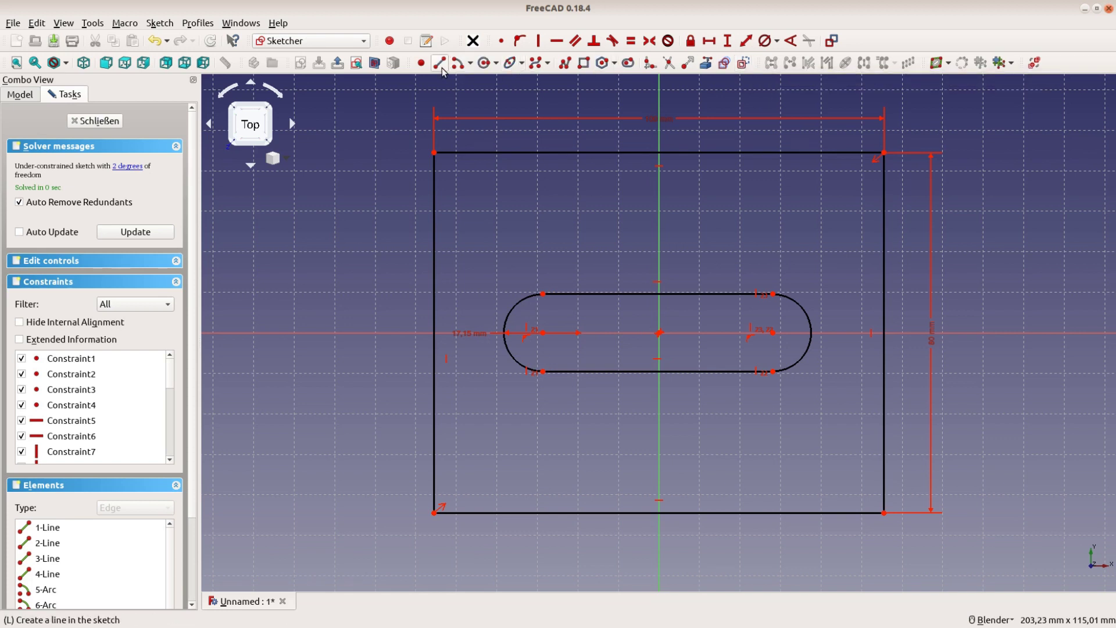
pyautogui.click(542, 332)
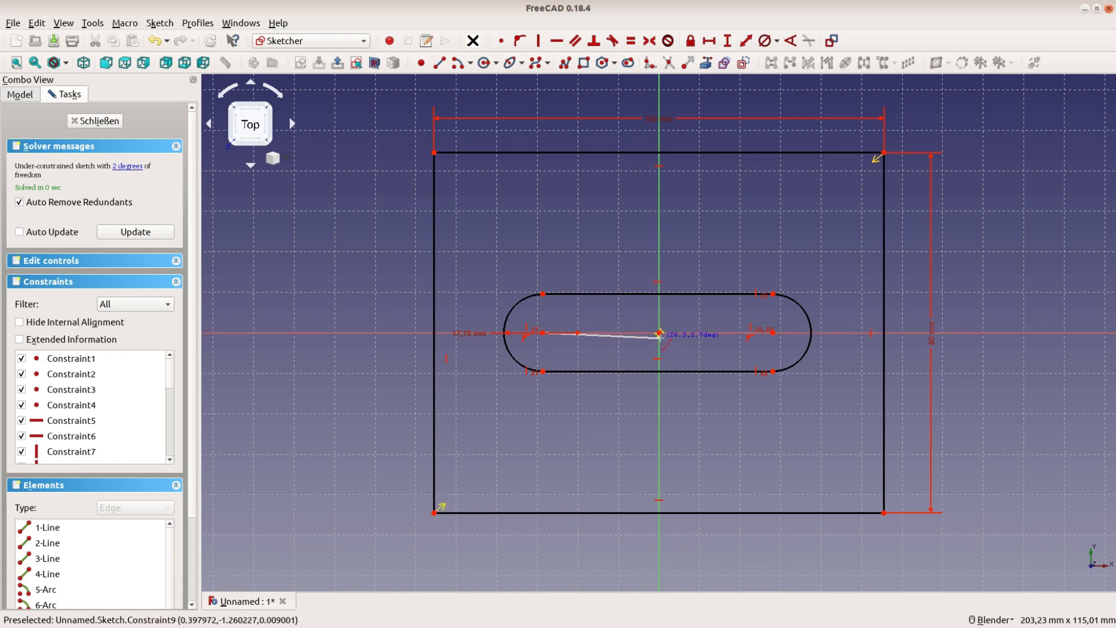
pyautogui.click(660, 333)
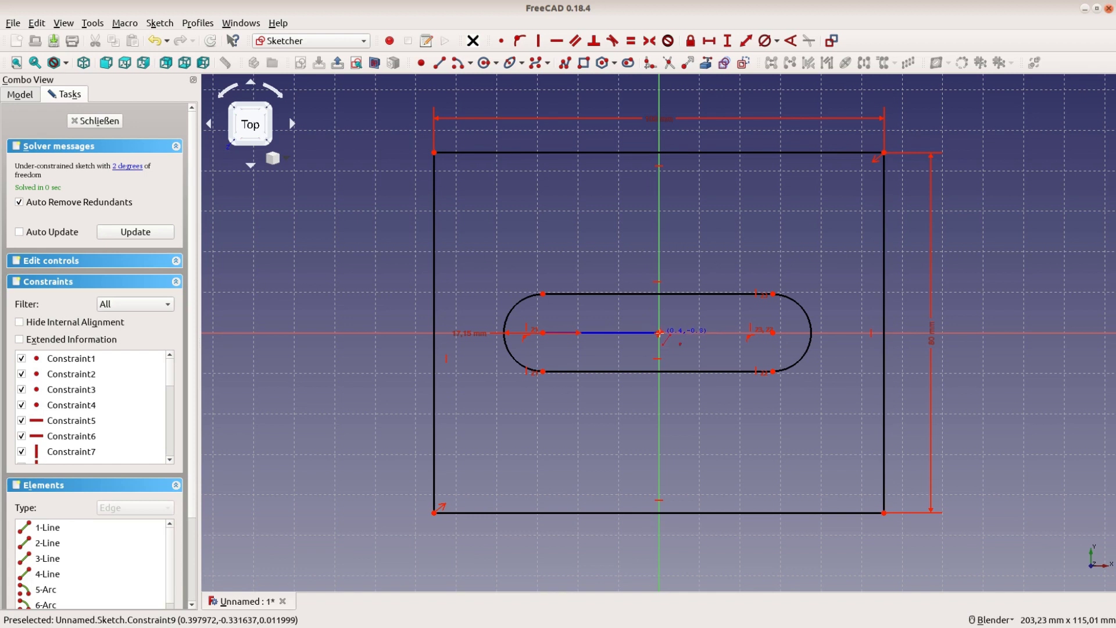
pyautogui.click(659, 333)
pyautogui.click(773, 332)
pyautogui.click(615, 333)
pyautogui.click(686, 334)
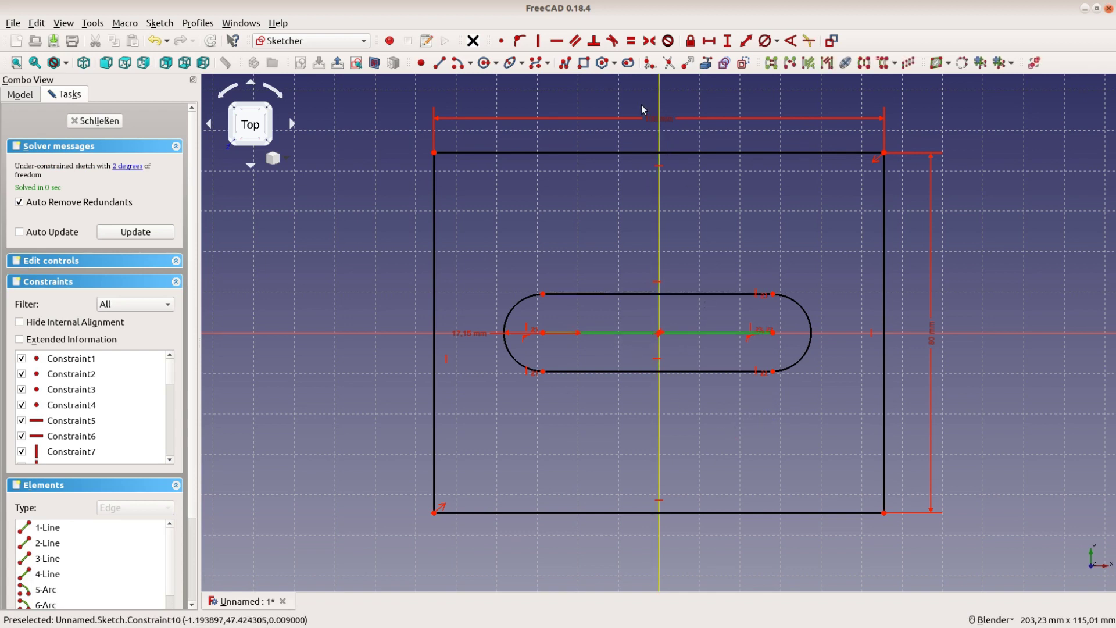
pyautogui.click(631, 42)
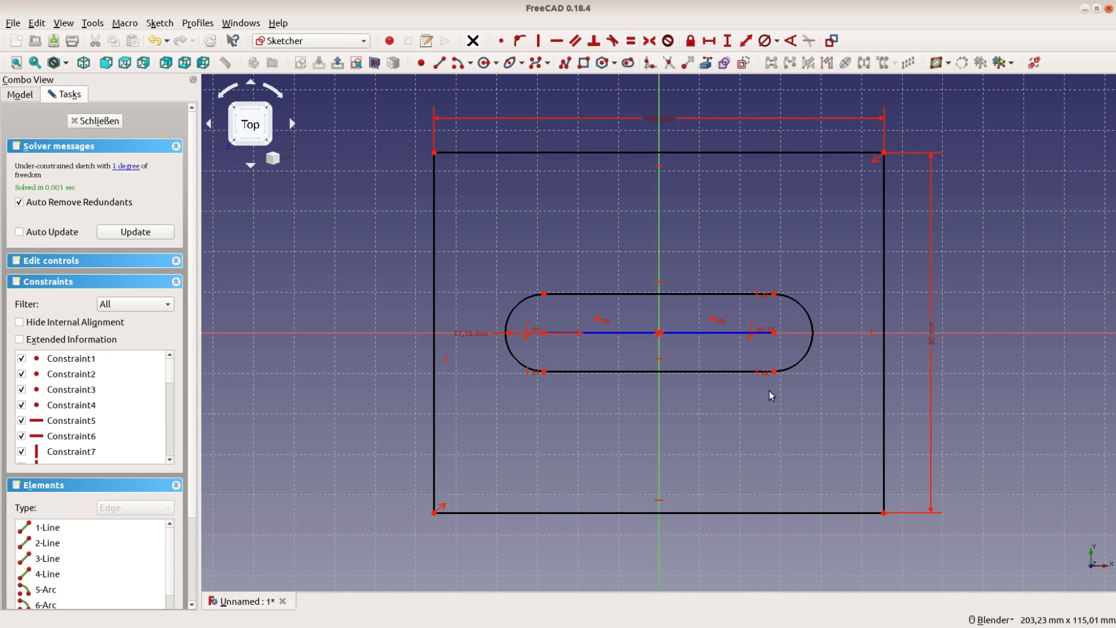
pyautogui.moveTo(769, 374)
pyautogui.mouseDown()
pyautogui.moveTo(710, 373)
pyautogui.moveTo(782, 373)
pyautogui.moveTo(710, 375)
pyautogui.moveTo(773, 373)
pyautogui.moveTo(723, 379)
pyautogui.moveTo(762, 375)
pyautogui.mouseUp()
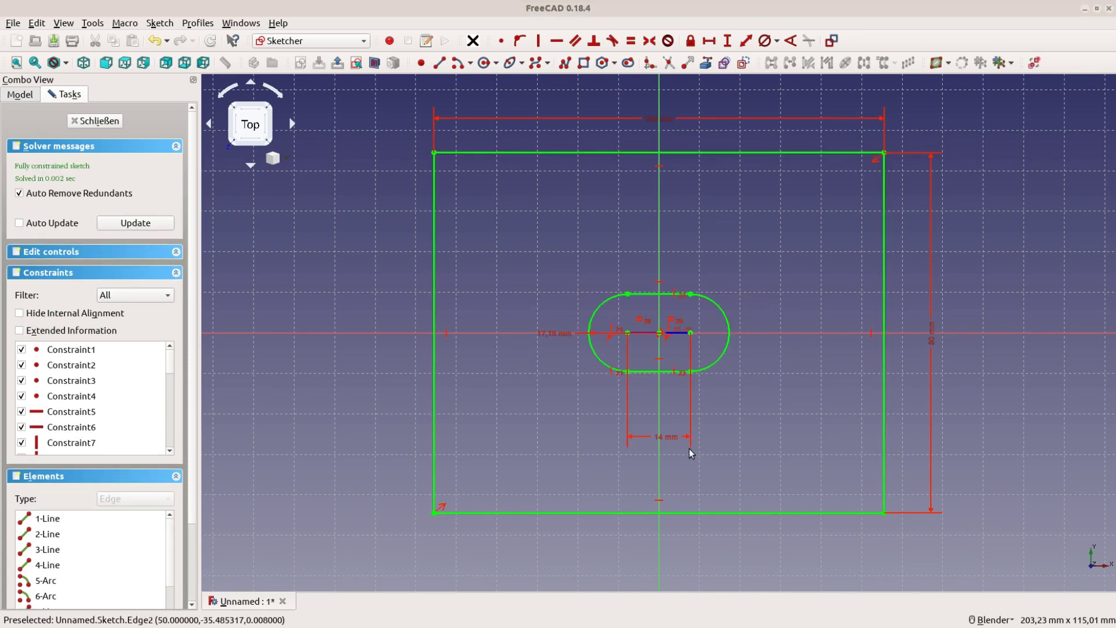
# Step: Change the slot's arc-centre spacing from 14 mm to 23 mm
pyautogui.doubleClick(668, 439)
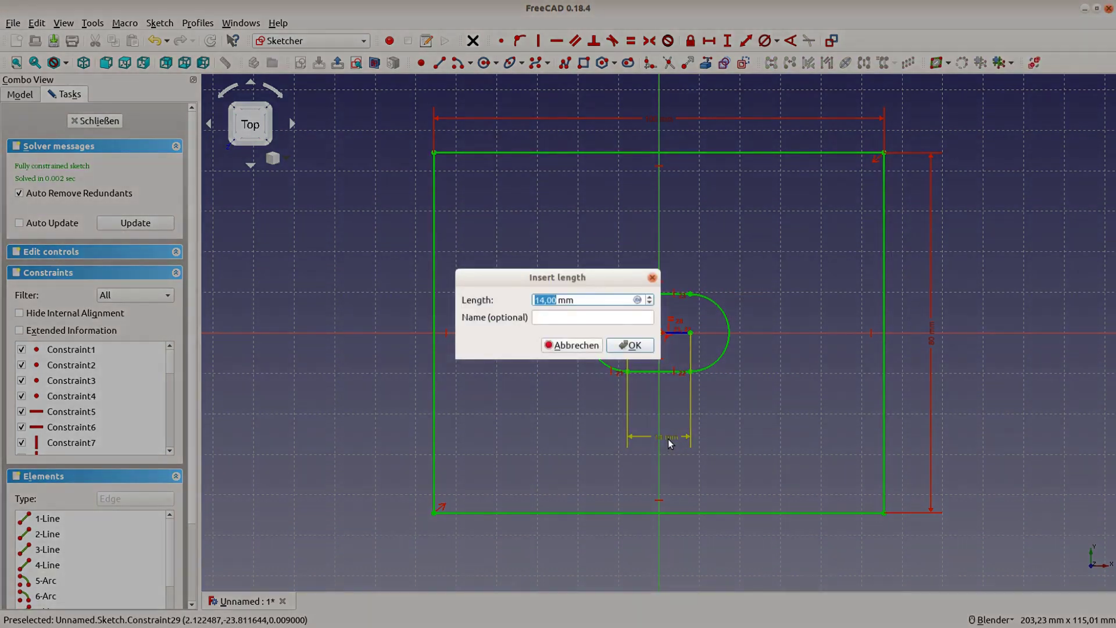
pyautogui.write('23')
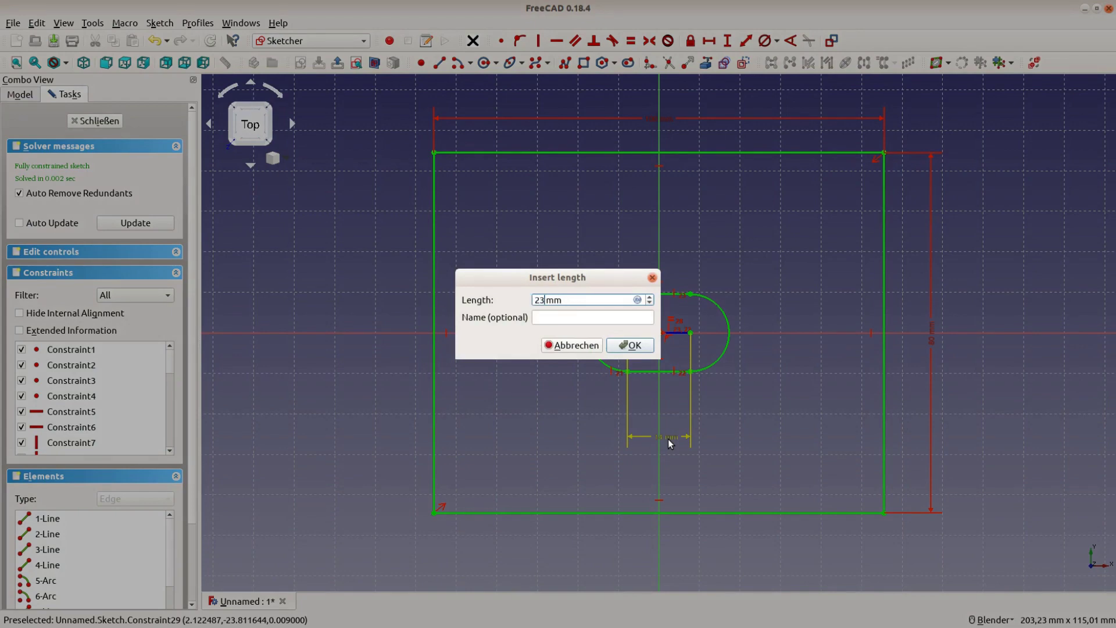
pyautogui.click(633, 346)
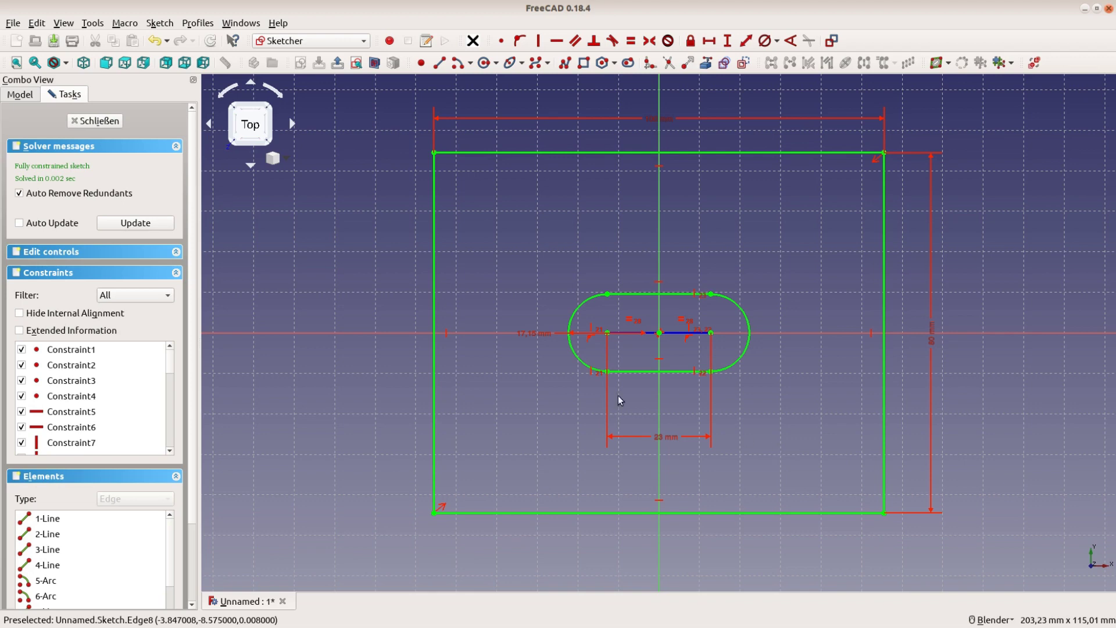
# Step: Close the sketch, fit it to the view and show the plate outline in isometric
pyautogui.click(82, 121)
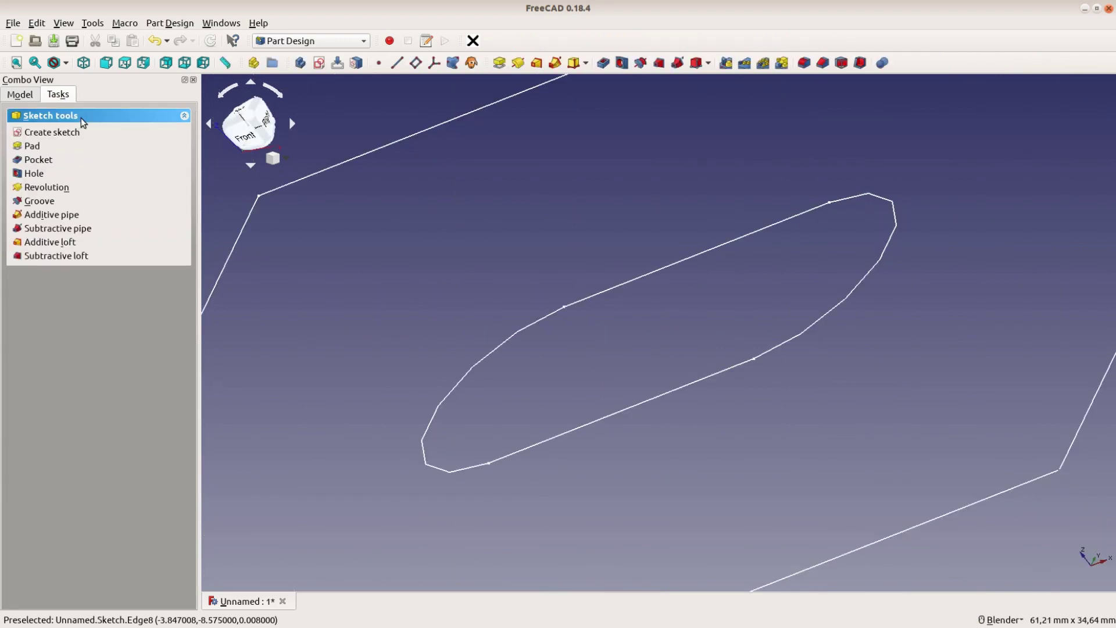
pyautogui.press('v')
pyautogui.press('f')
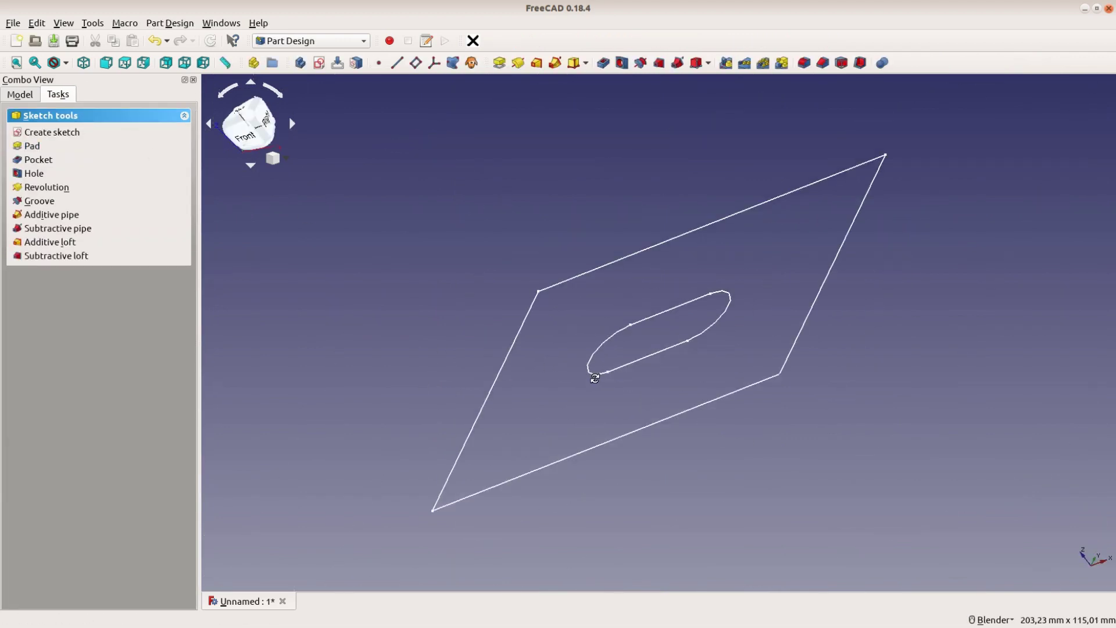
pyautogui.press('0')
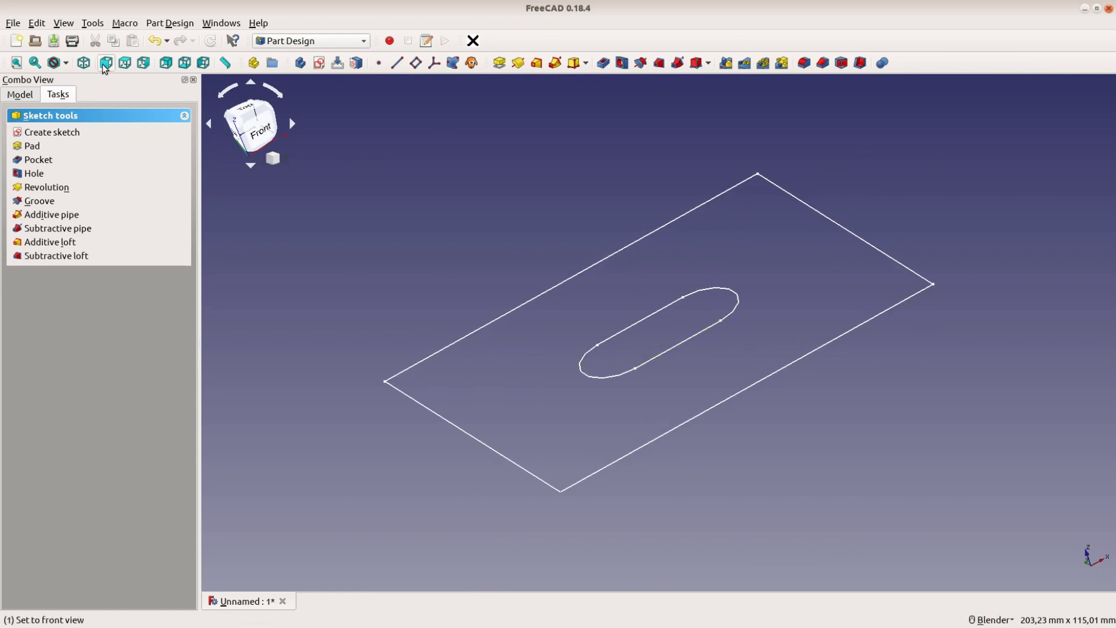
pyautogui.click(89, 61)
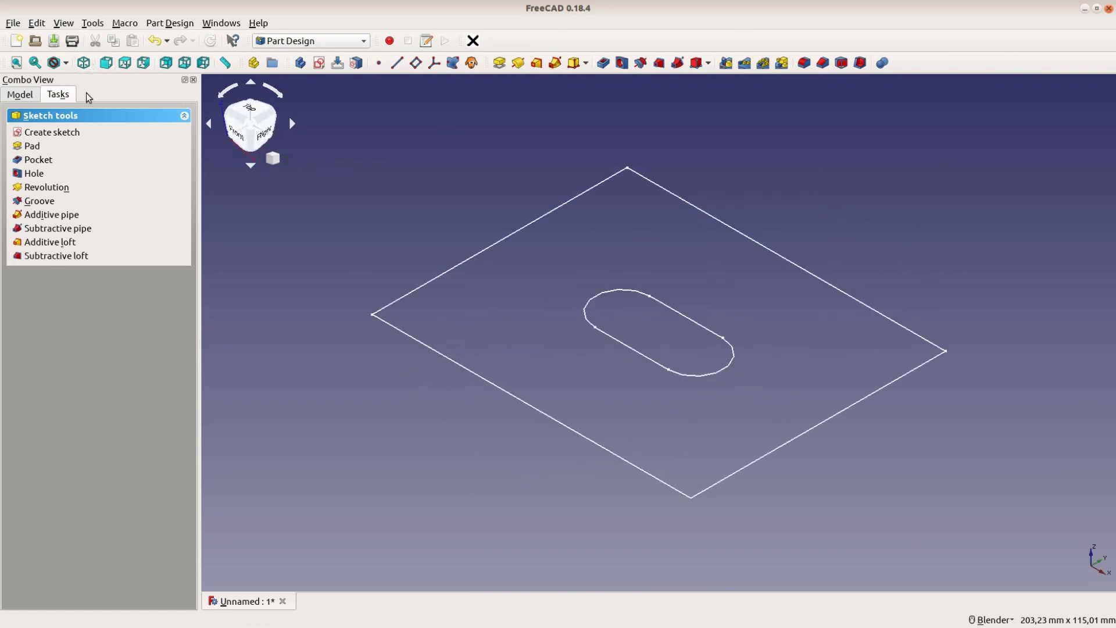
# Step: Pad the slotted outline 8 mm thick and start a new sketch on the plate's top face
pyautogui.click(36, 146)
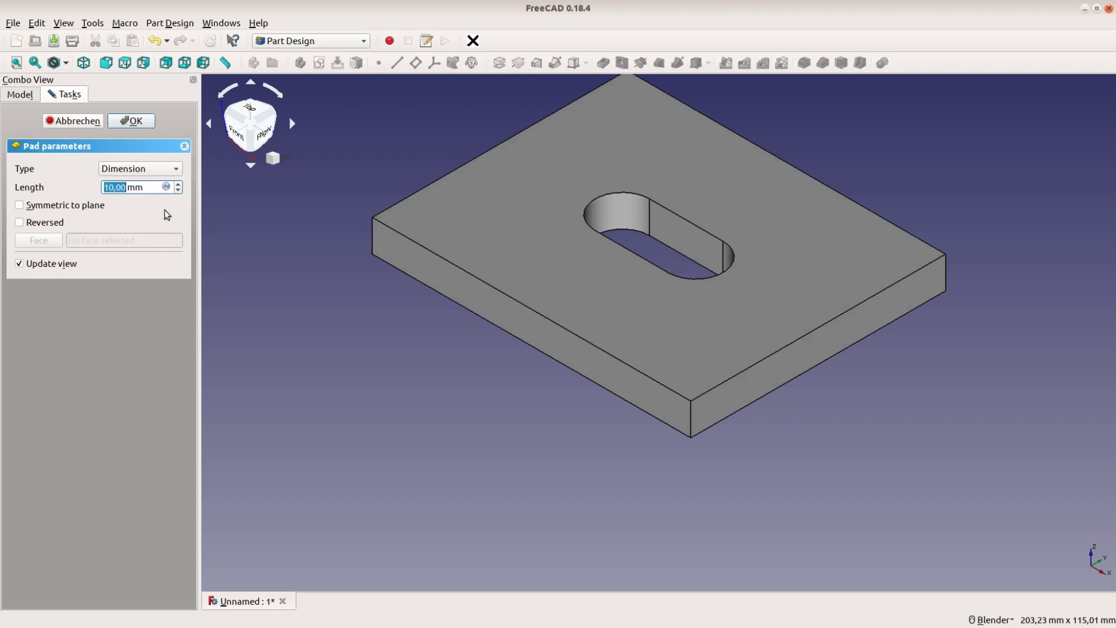
pyautogui.write('8')
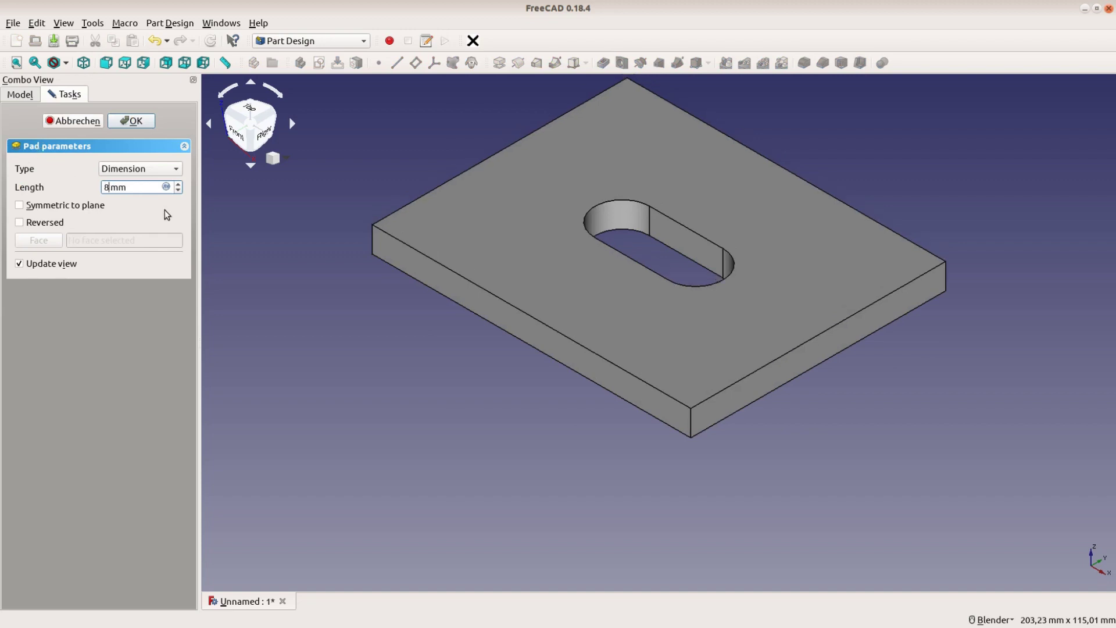
pyautogui.click(120, 121)
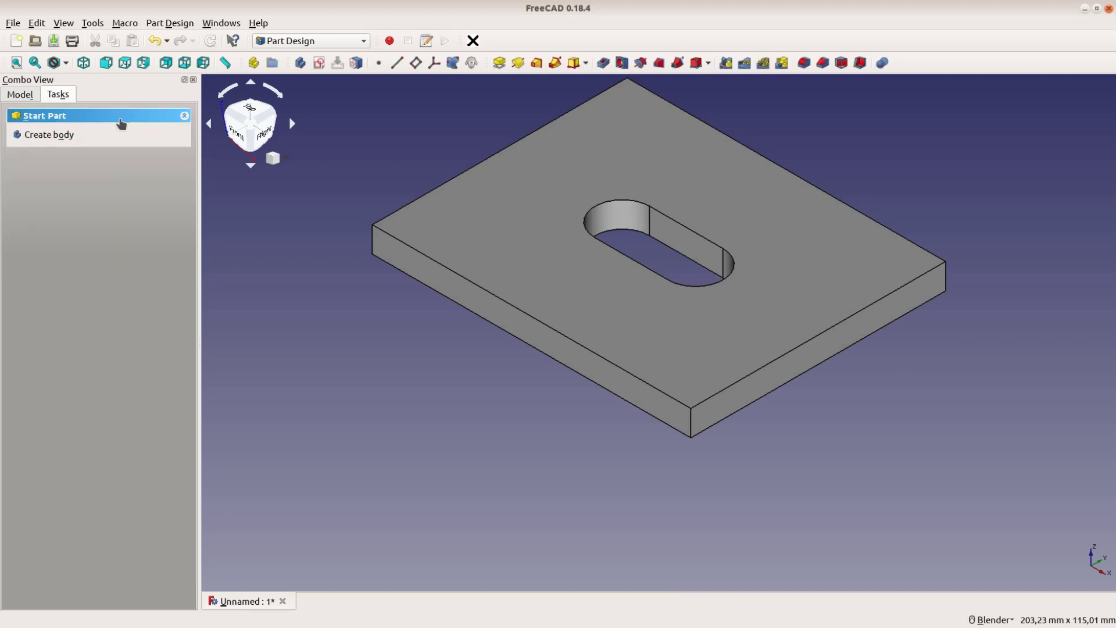
pyautogui.click(523, 266)
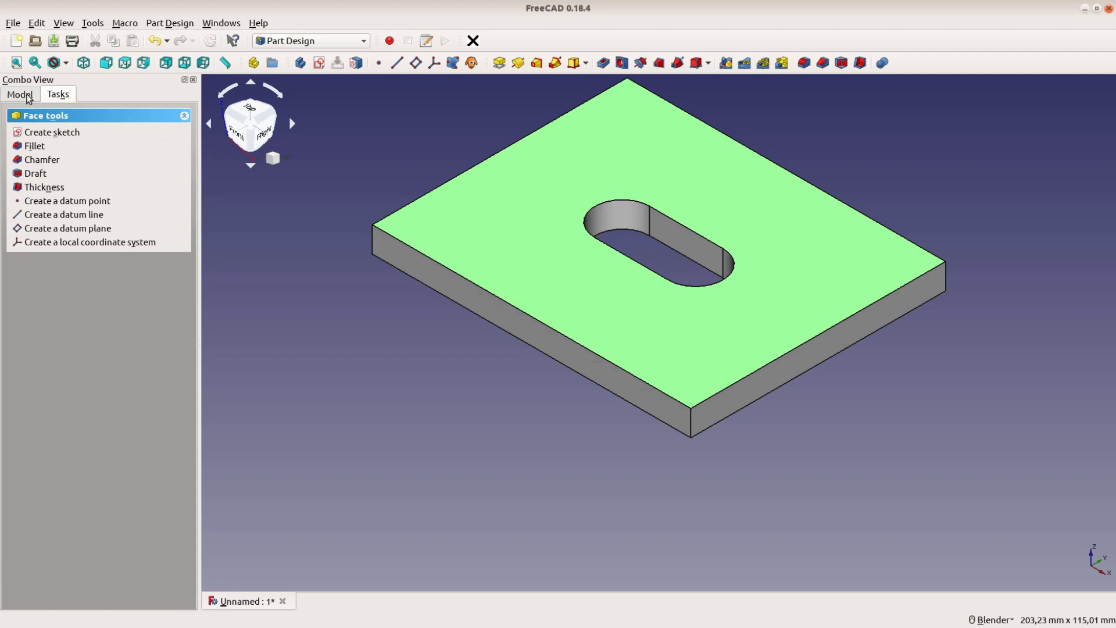
pyautogui.click(50, 133)
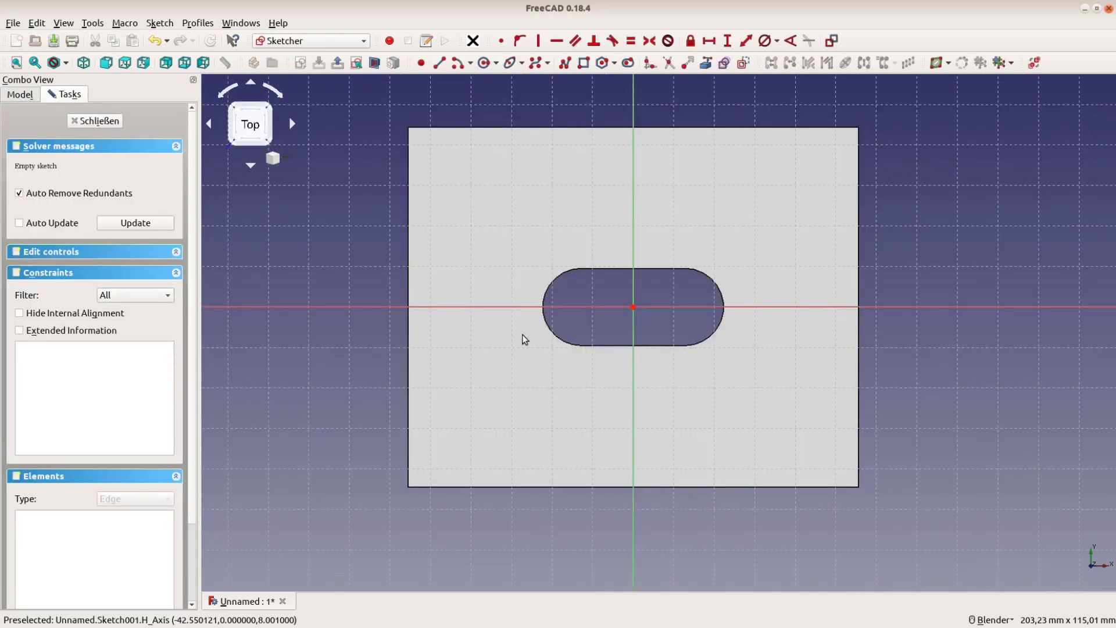
# Step: Reference the slot's lower edge and both plate side edges, then start a rectangle at the left edge
pyautogui.click(706, 63)
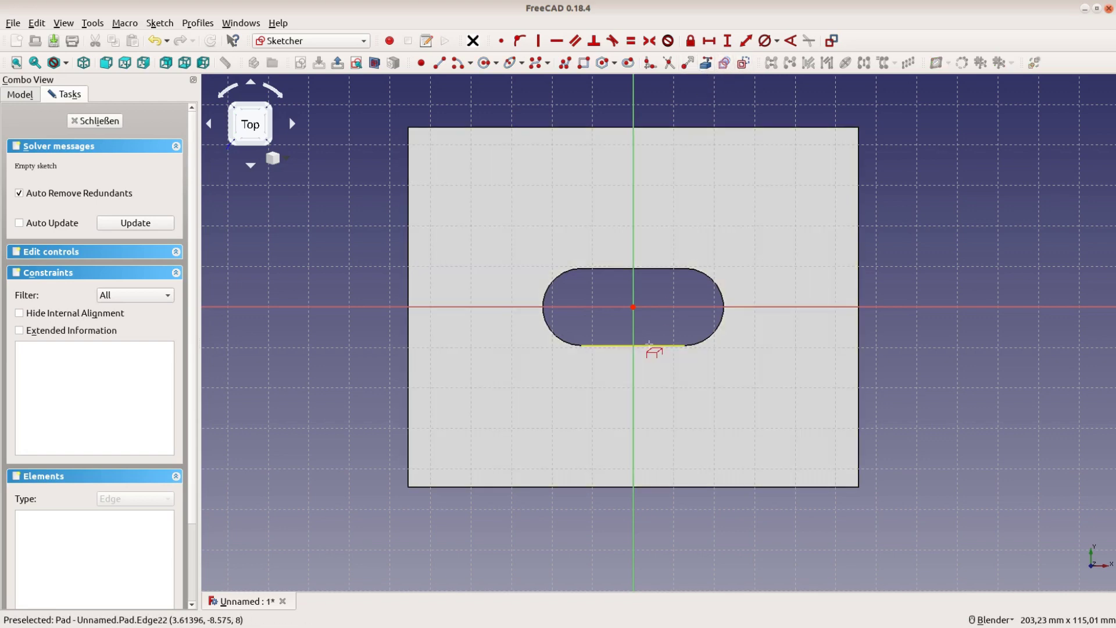
pyautogui.click(651, 347)
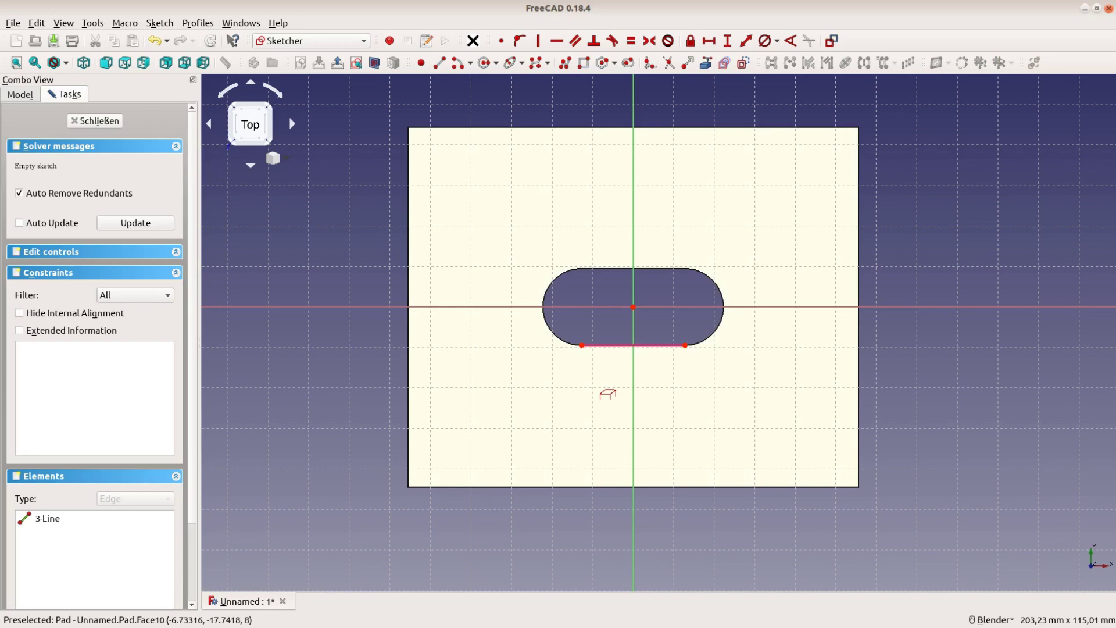
pyautogui.click(406, 381)
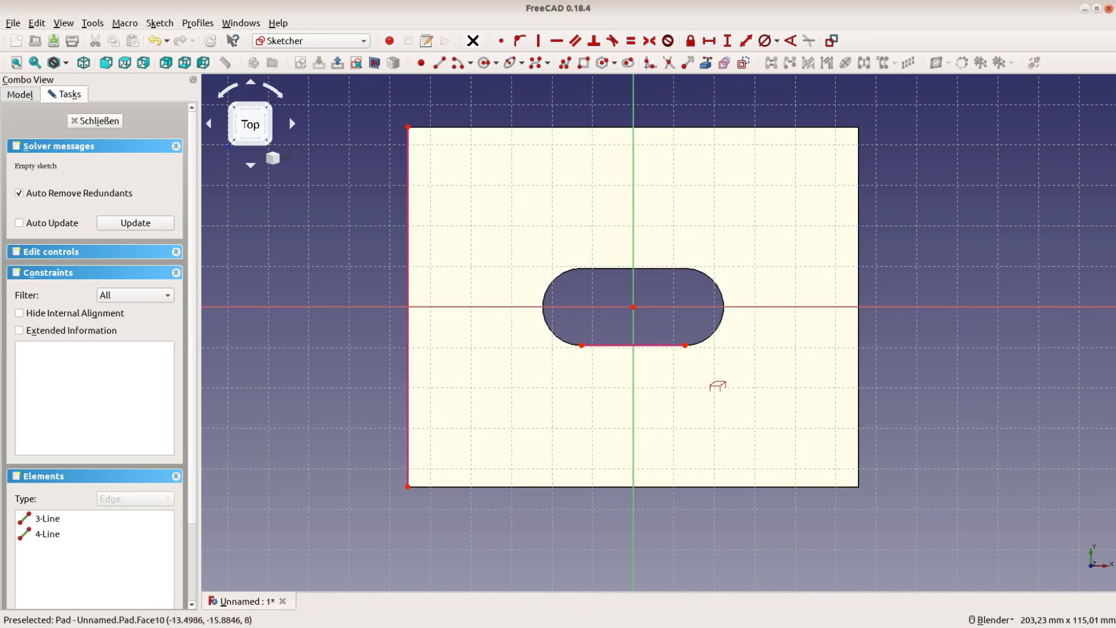
pyautogui.click(858, 383)
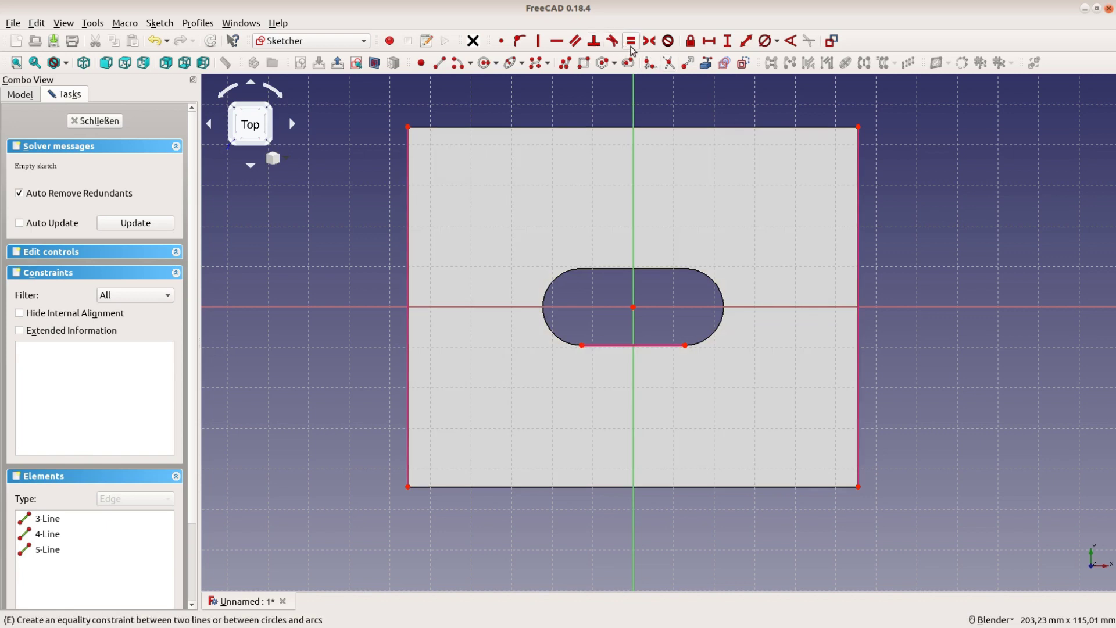
pyautogui.click(583, 63)
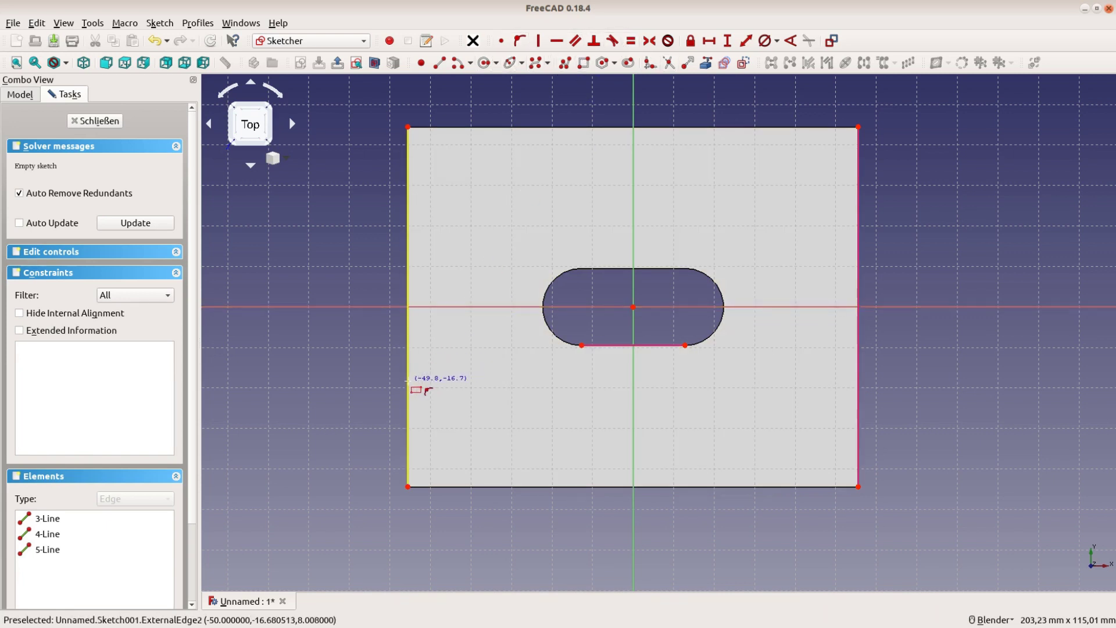
pyautogui.click(408, 382)
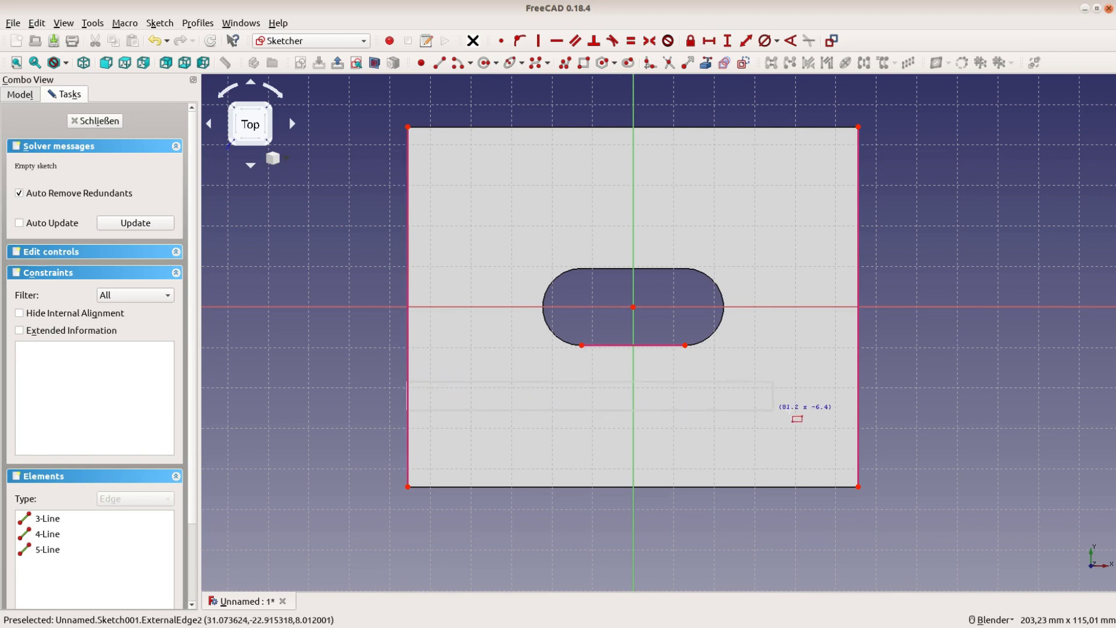
# Step: Complete the plate-wide strip rectangle and constrain its height to 8 mm
pyautogui.click(860, 412)
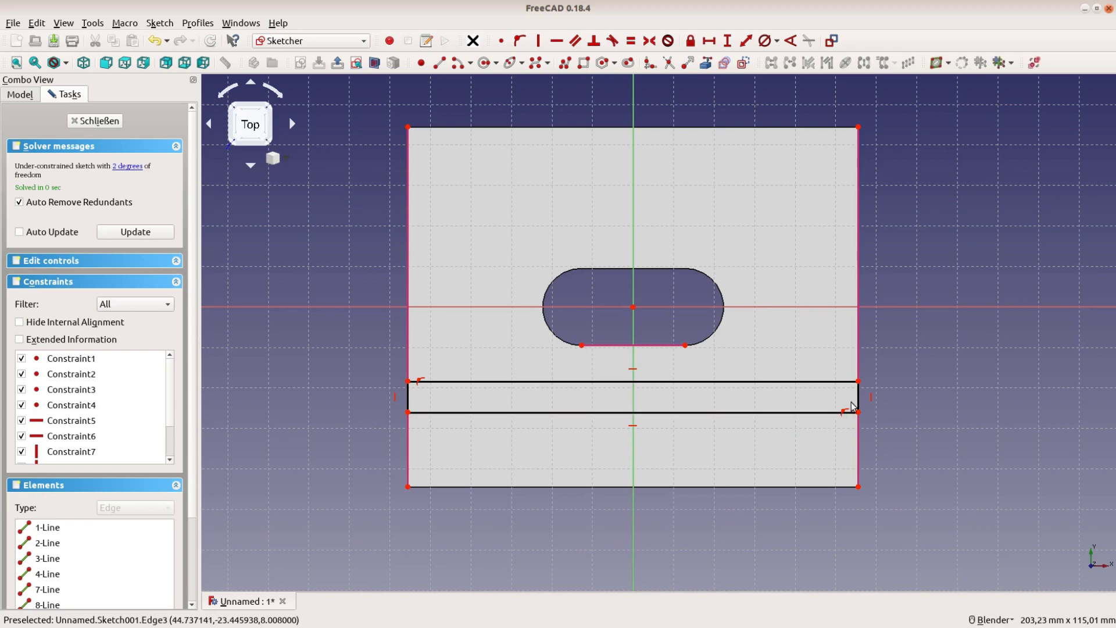
pyautogui.click(858, 398)
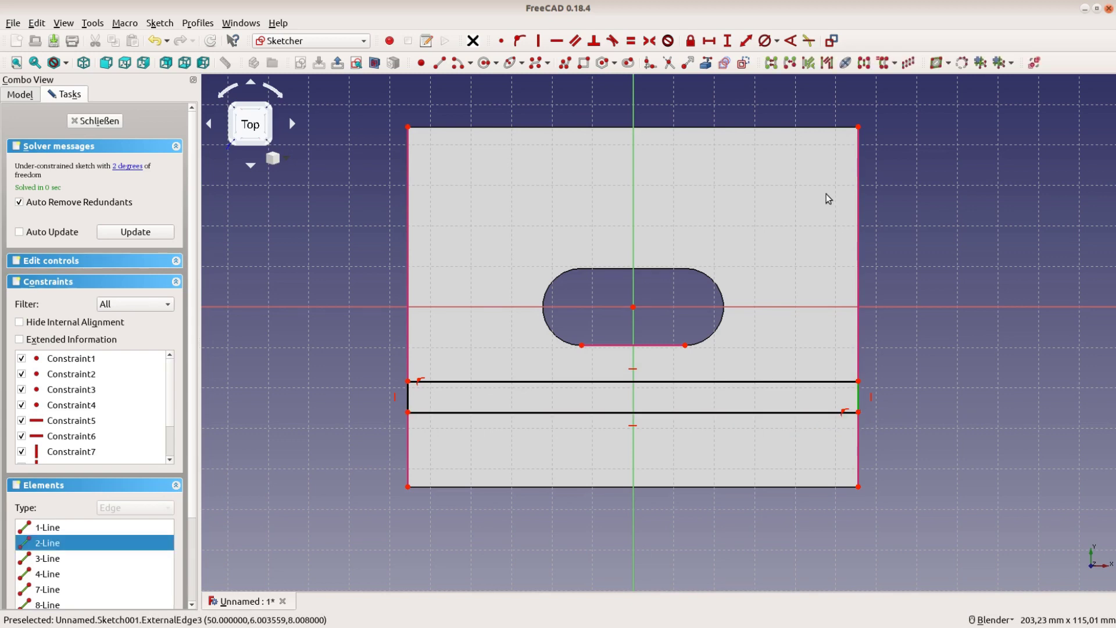
pyautogui.click(727, 40)
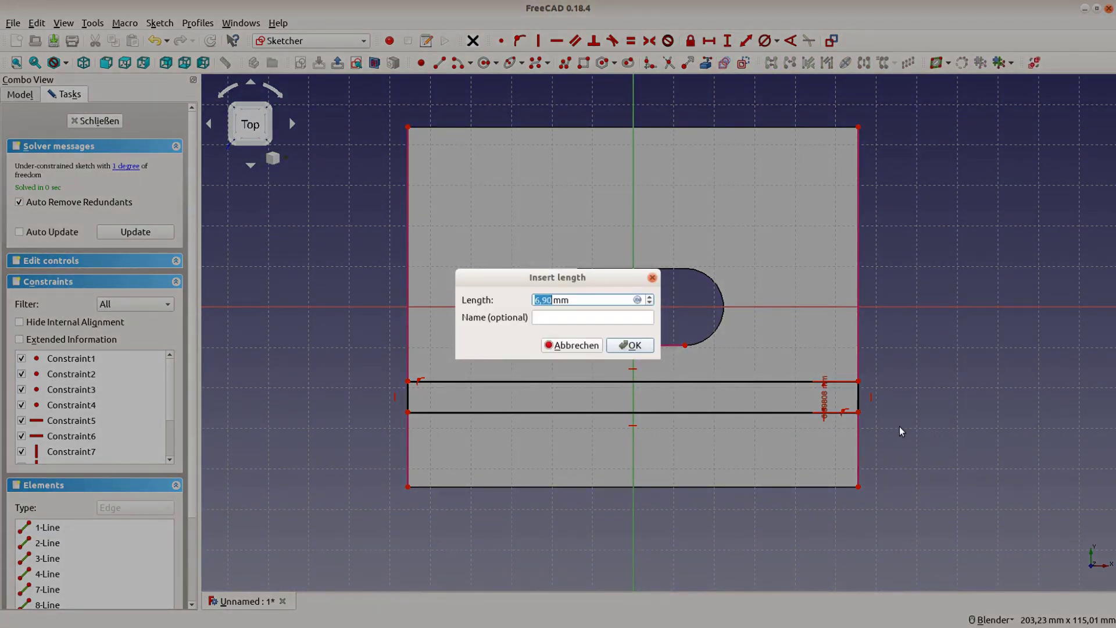
pyautogui.click(630, 345)
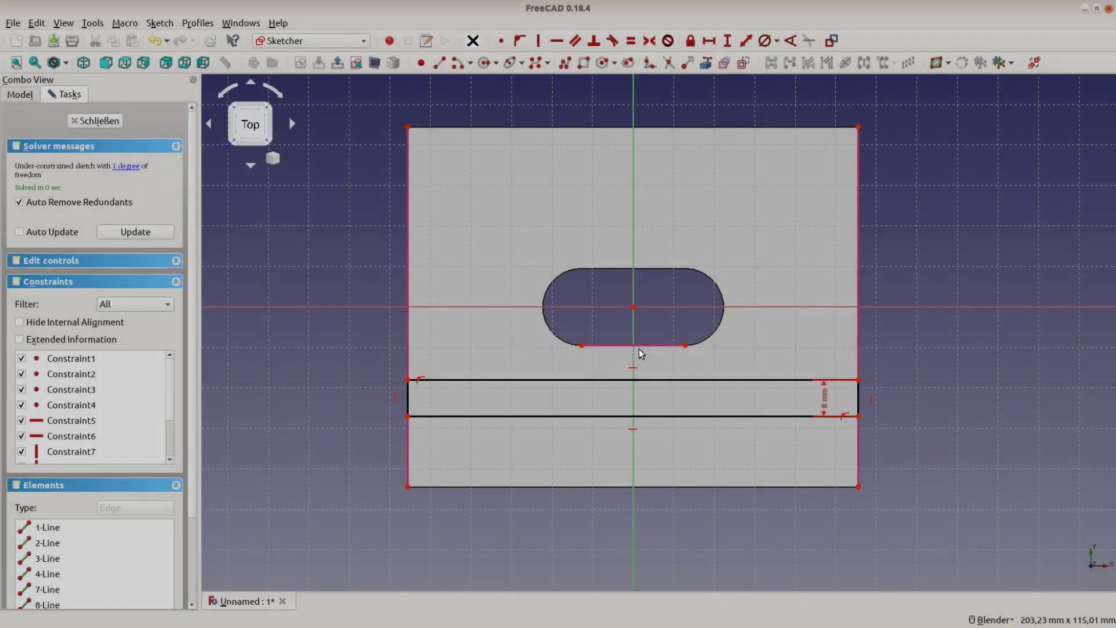
pyautogui.moveTo(648, 381)
pyautogui.mouseDown()
pyautogui.moveTo(649, 426)
pyautogui.moveTo(648, 376)
pyautogui.mouseUp()
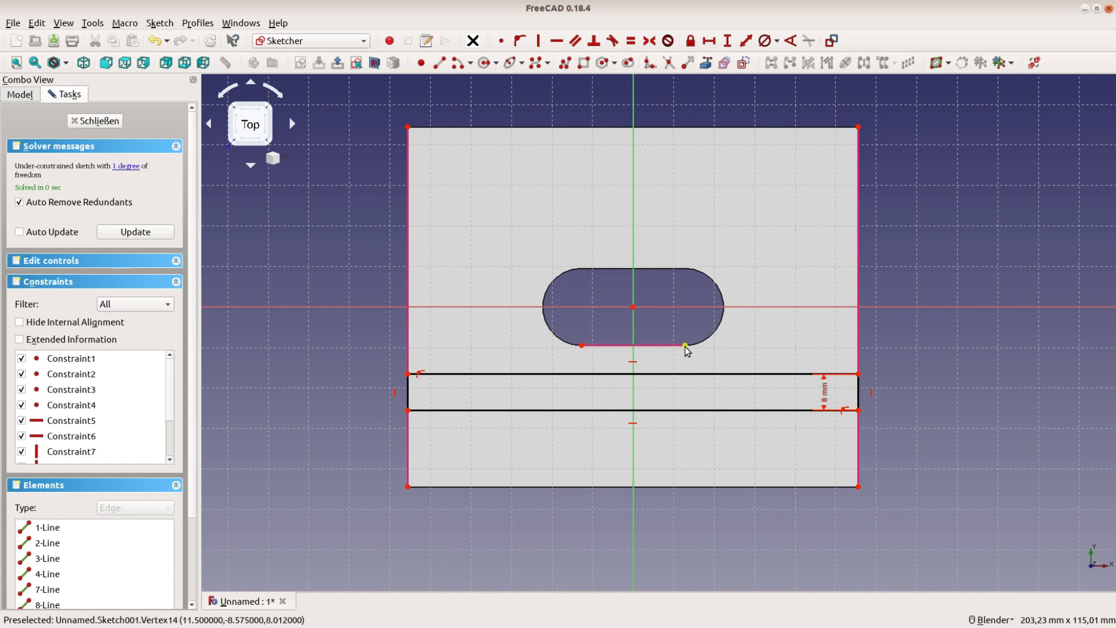
# Step: Offset the strip's upper right corner 9 mm vertically from the sketch origin
pyautogui.click(634, 308)
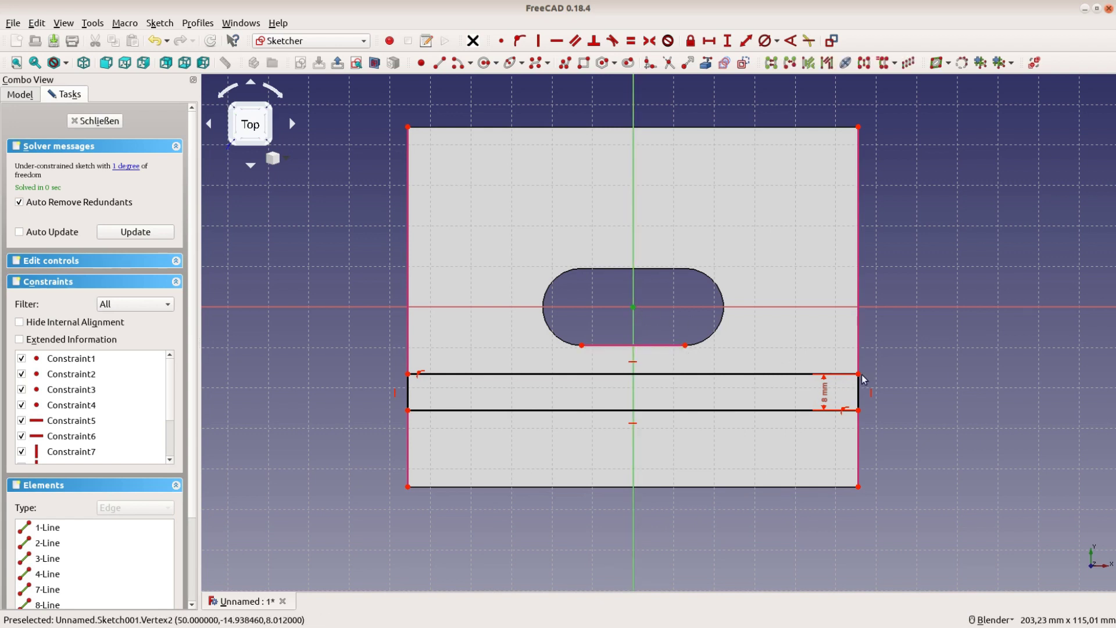
pyautogui.click(858, 374)
pyautogui.click(727, 40)
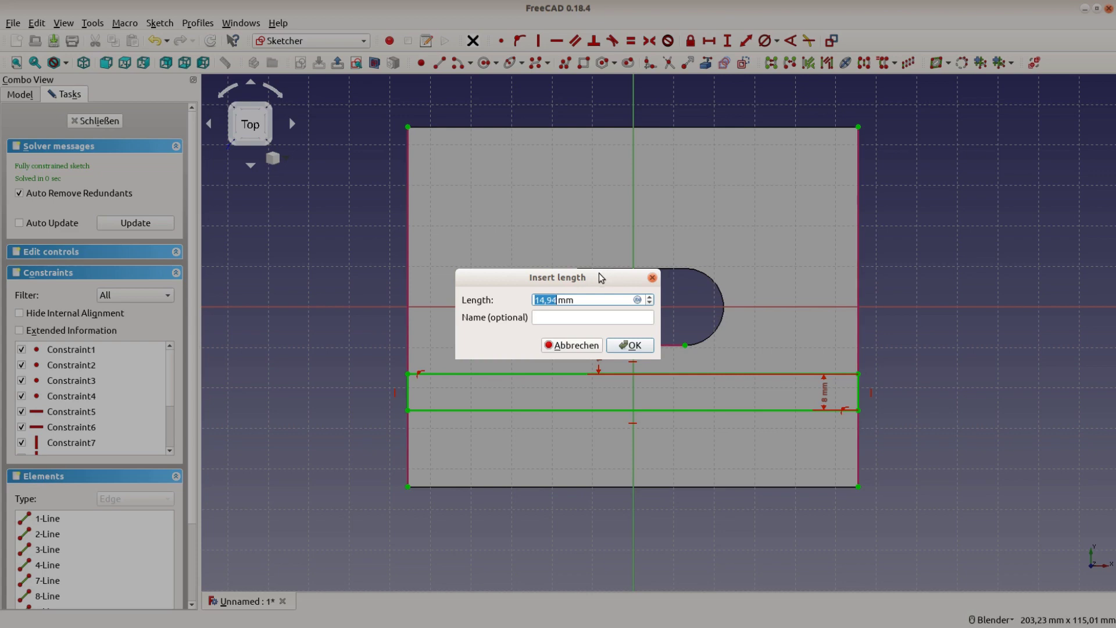
pyautogui.click(631, 344)
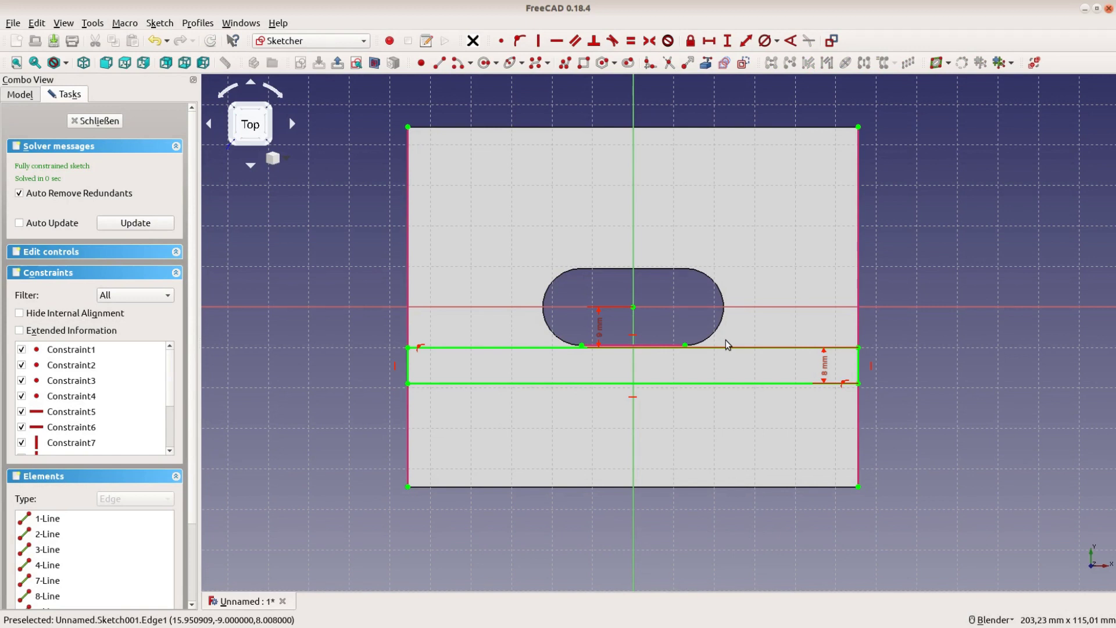
# Step: Close the sketch and pad the 8 mm strip 50 mm into an upright wall
pyautogui.click(92, 120)
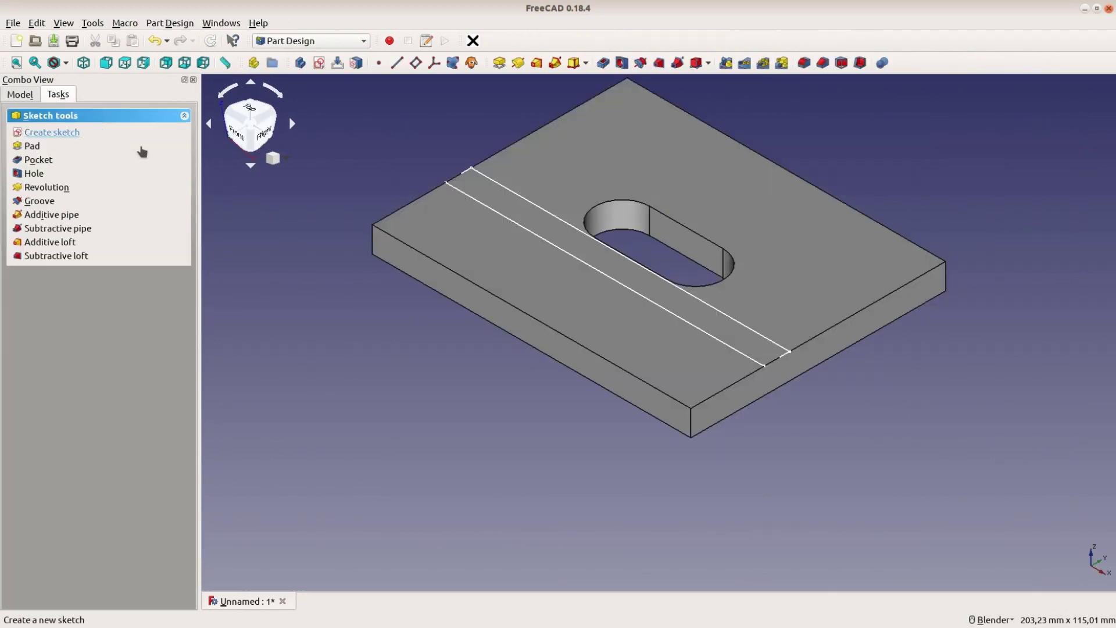
pyautogui.click(41, 148)
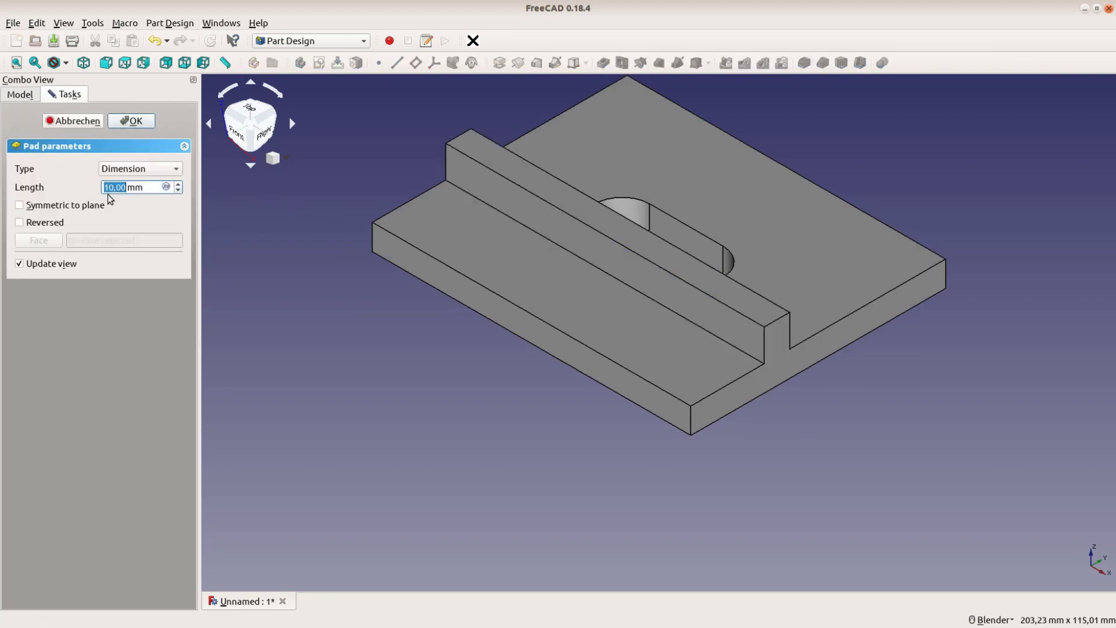
pyautogui.write('50')
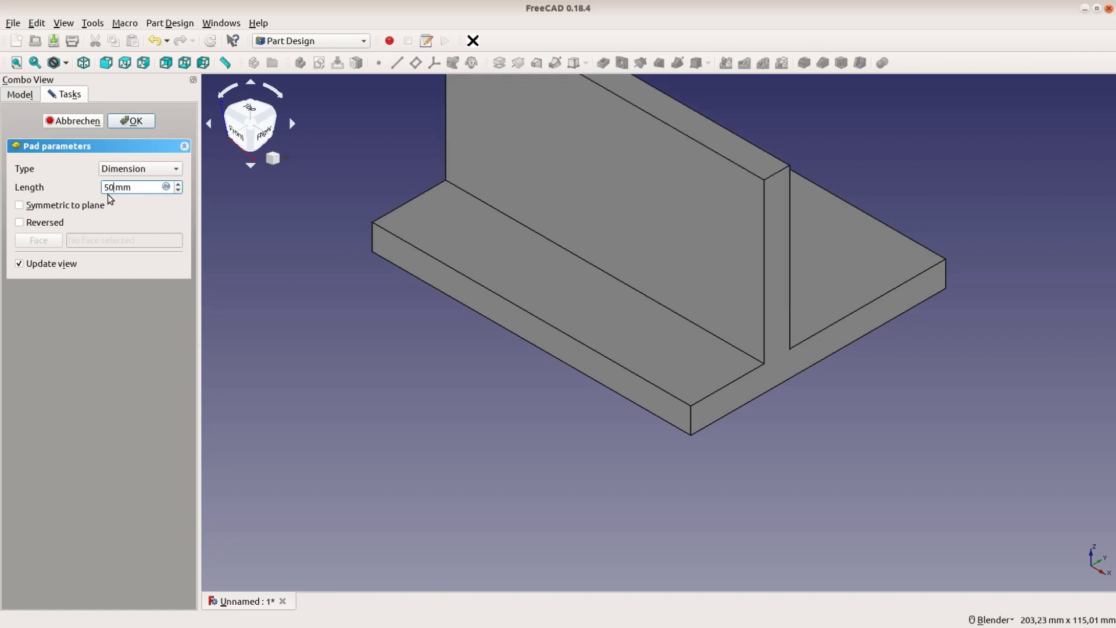
pyautogui.click(119, 121)
pyautogui.moveTo(844, 451); pyautogui.dragTo(427, 451, button='middle')
# Step: Start a new sketch on the wall's broad face and zoom in on it
pyautogui.click(651, 214)
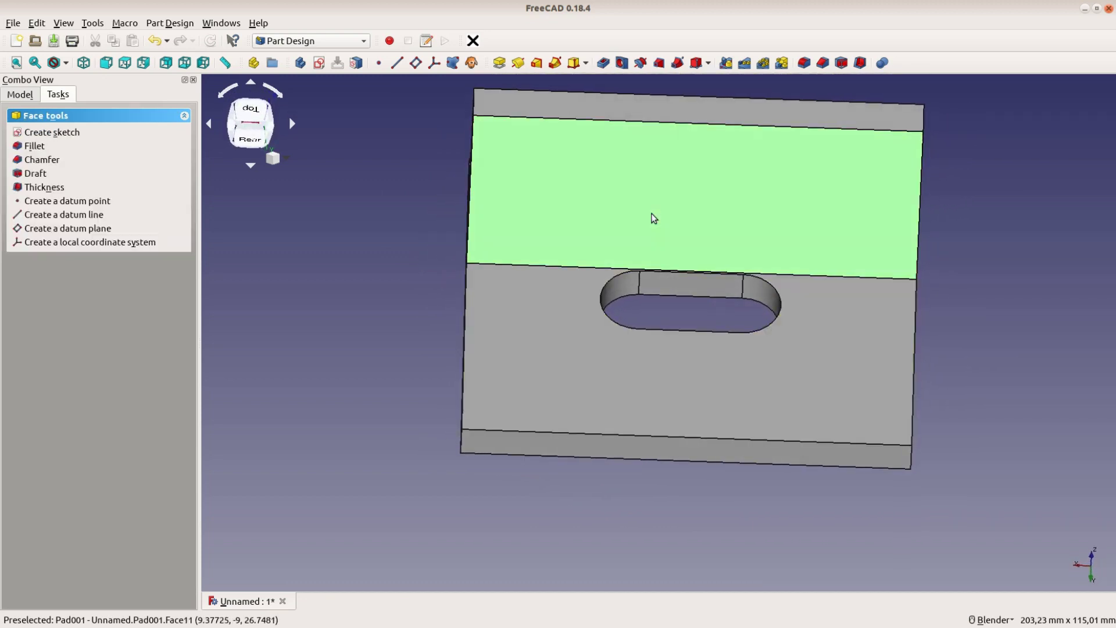
pyautogui.click(64, 132)
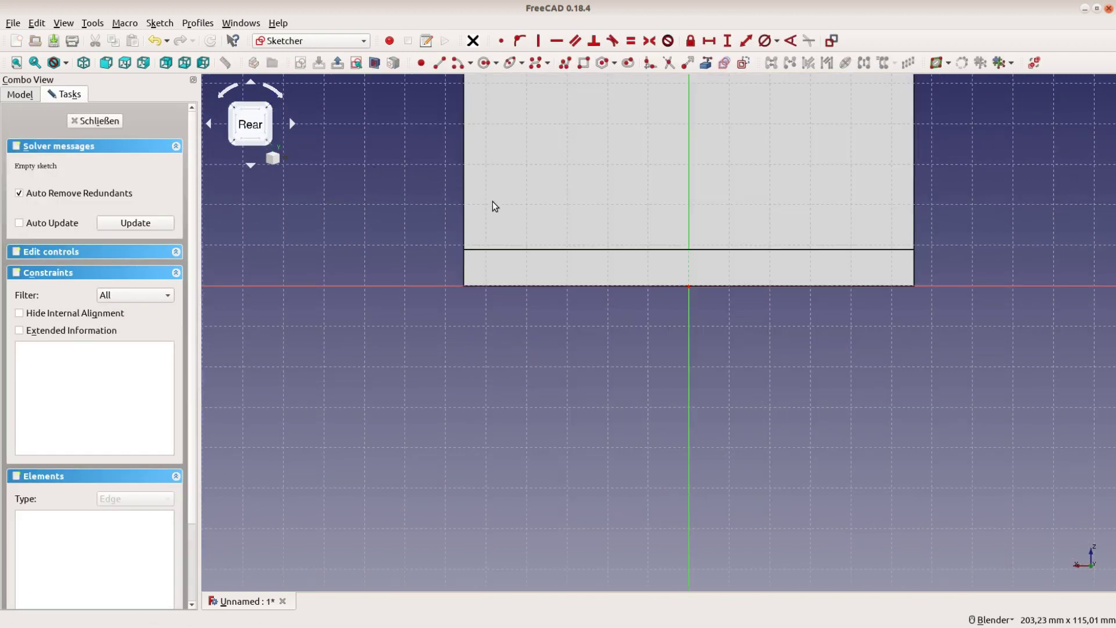
pyautogui.keyDown('shift'); pyautogui.moveTo(835, 172); pyautogui.dragTo(791, 323, button='middle'); pyautogui.keyUp('shift')
pyautogui.scroll(2, 676, 393)
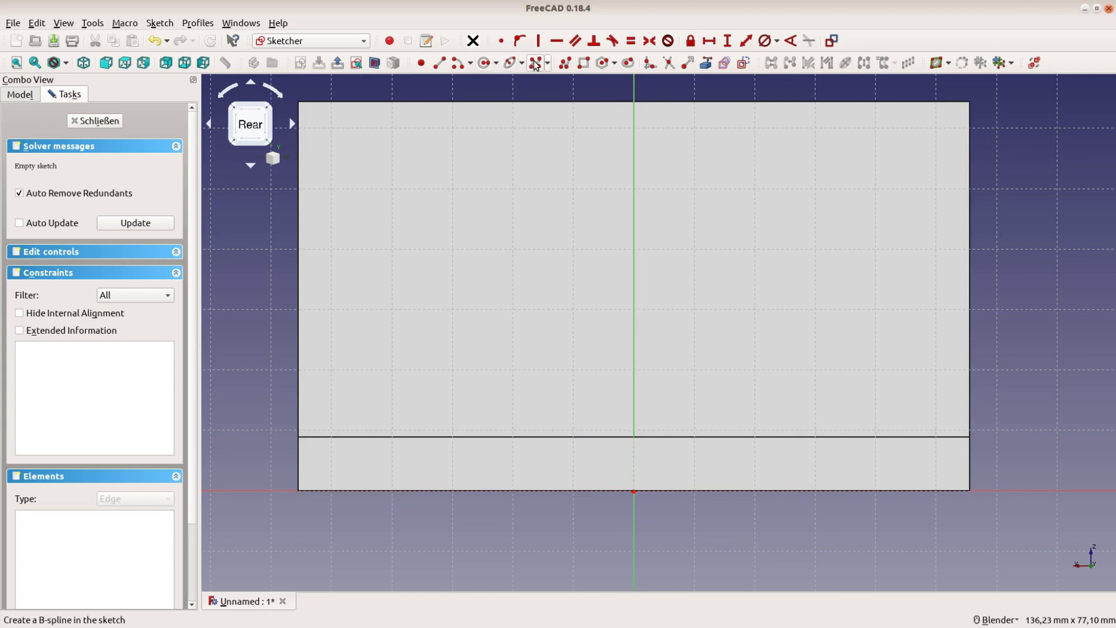
# Step: Draw a closed polyline diamond with its top and bottom corners on the vertical axis
pyautogui.click(563, 64)
pyautogui.click(604, 385)
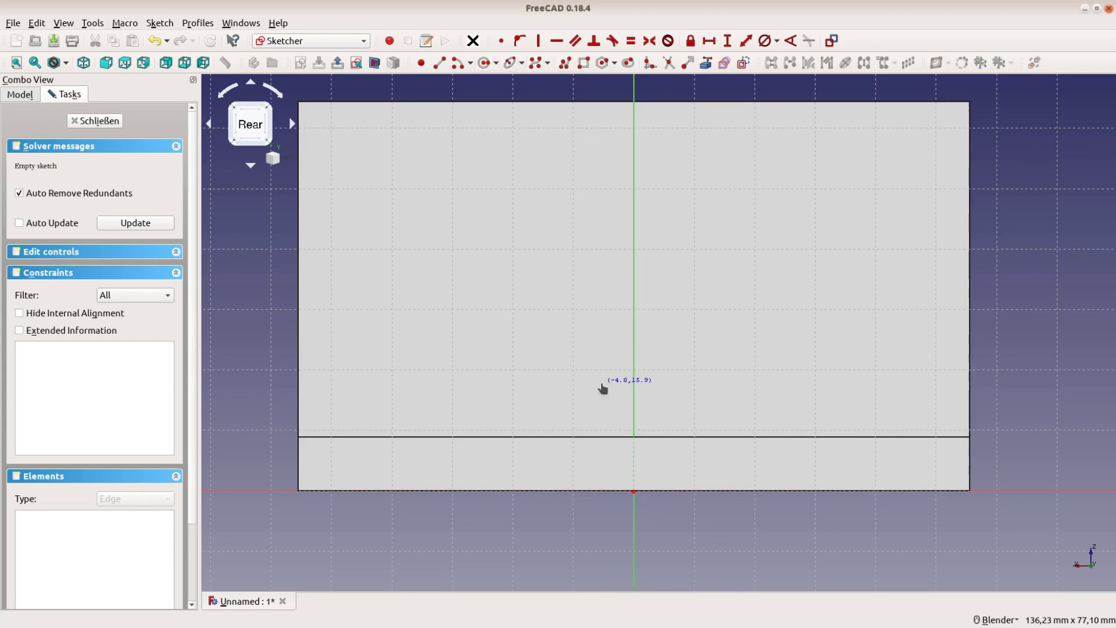
pyautogui.click(633, 340)
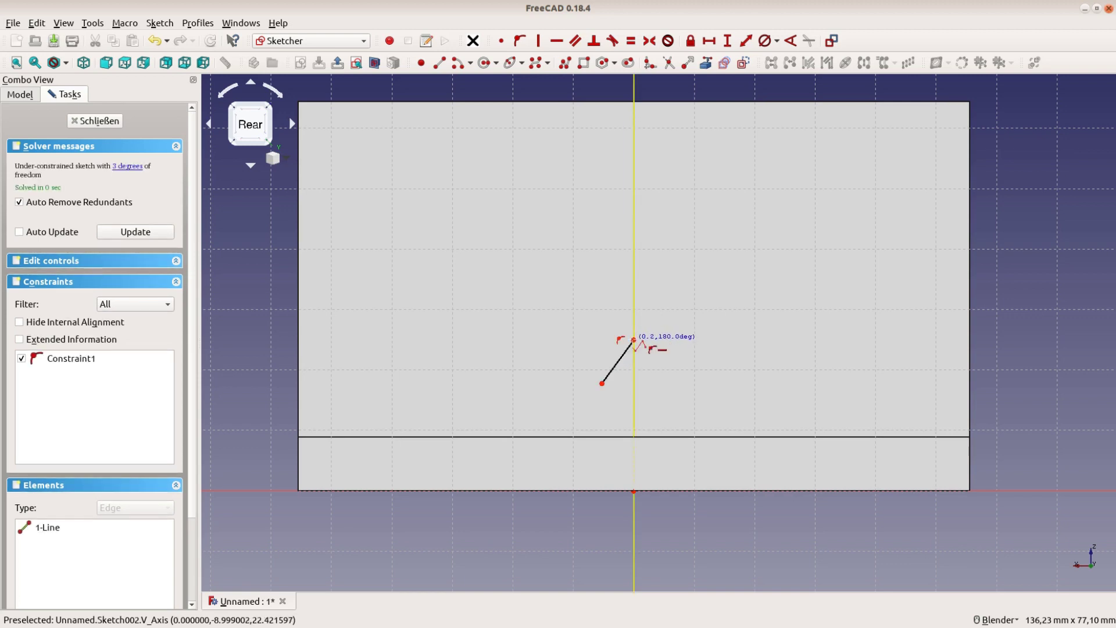
pyautogui.click(670, 381)
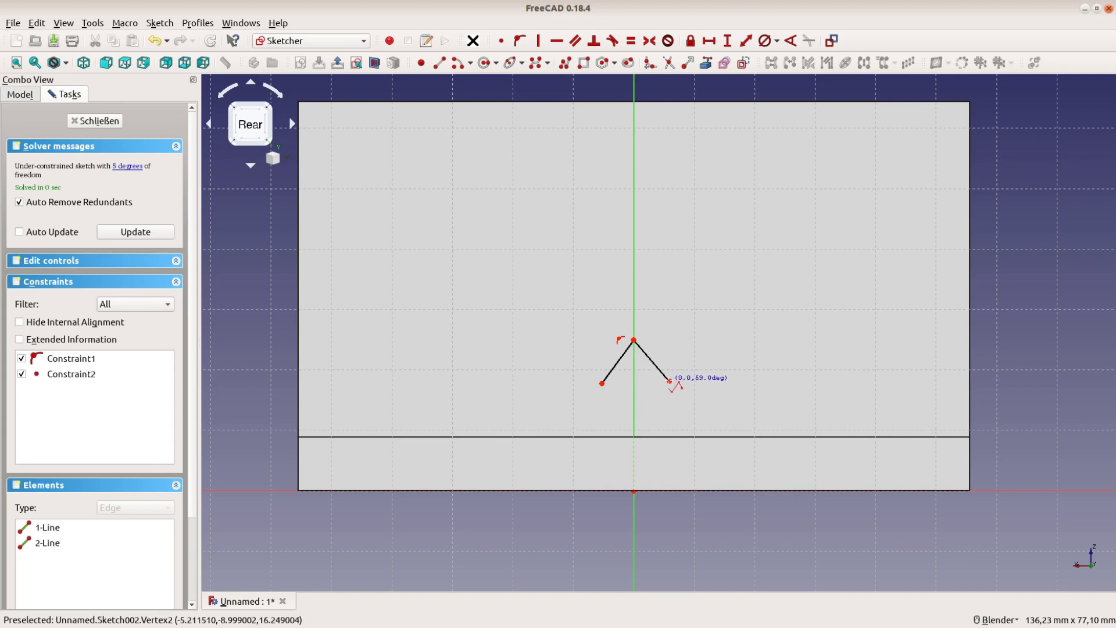
pyautogui.click(633, 412)
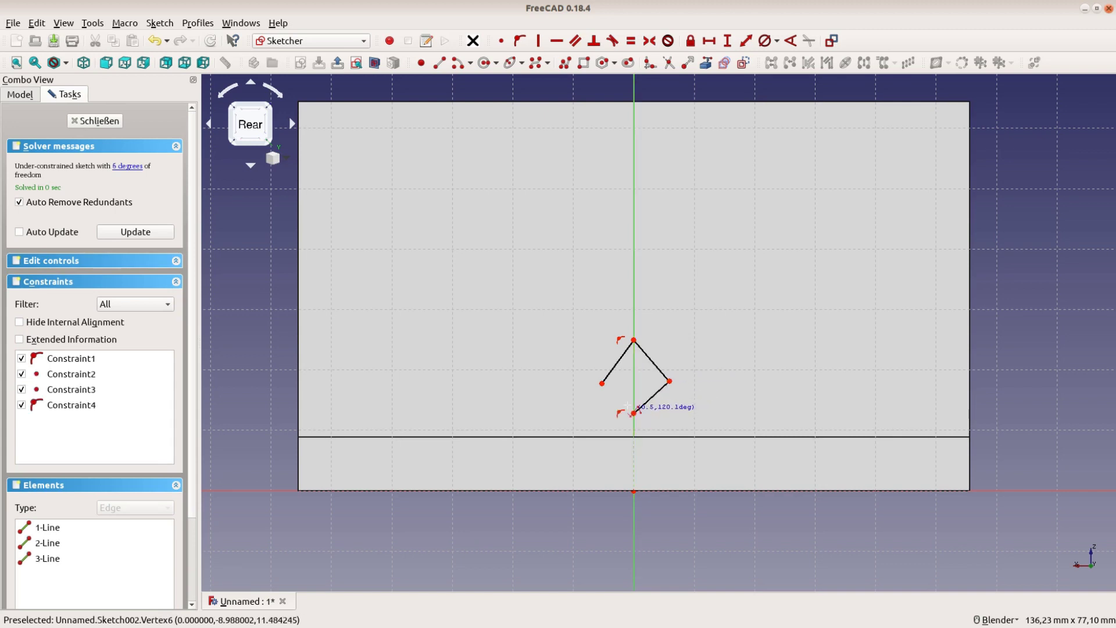
pyautogui.click(603, 383)
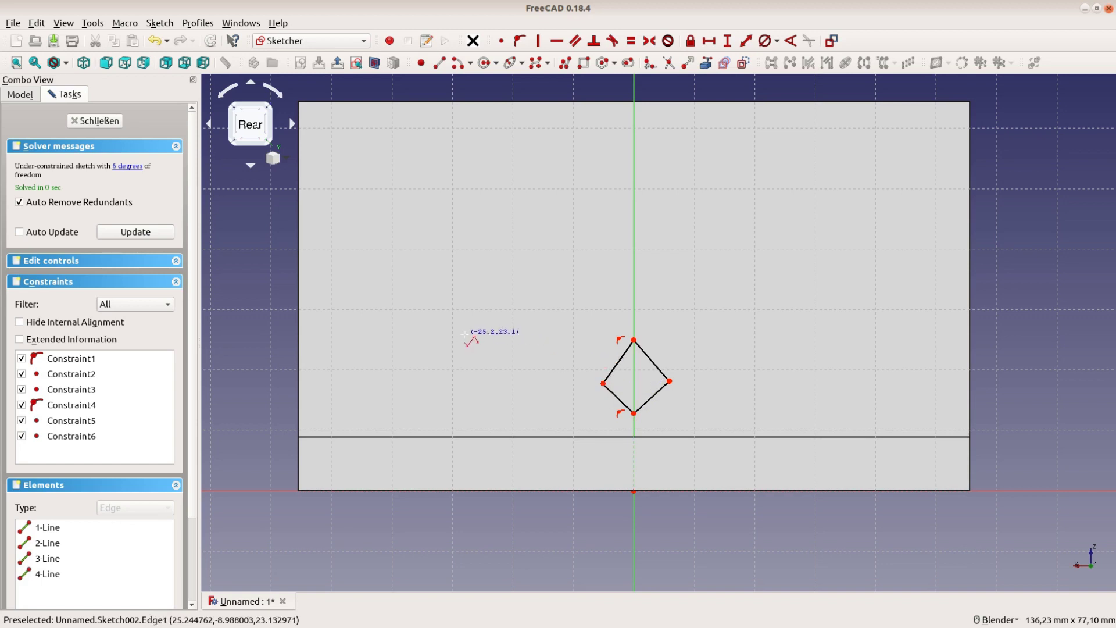
# Step: Add two small pin-hole circles, one on each side of the diamond
pyautogui.click(484, 62)
pyautogui.click(469, 371)
pyautogui.click(480, 385)
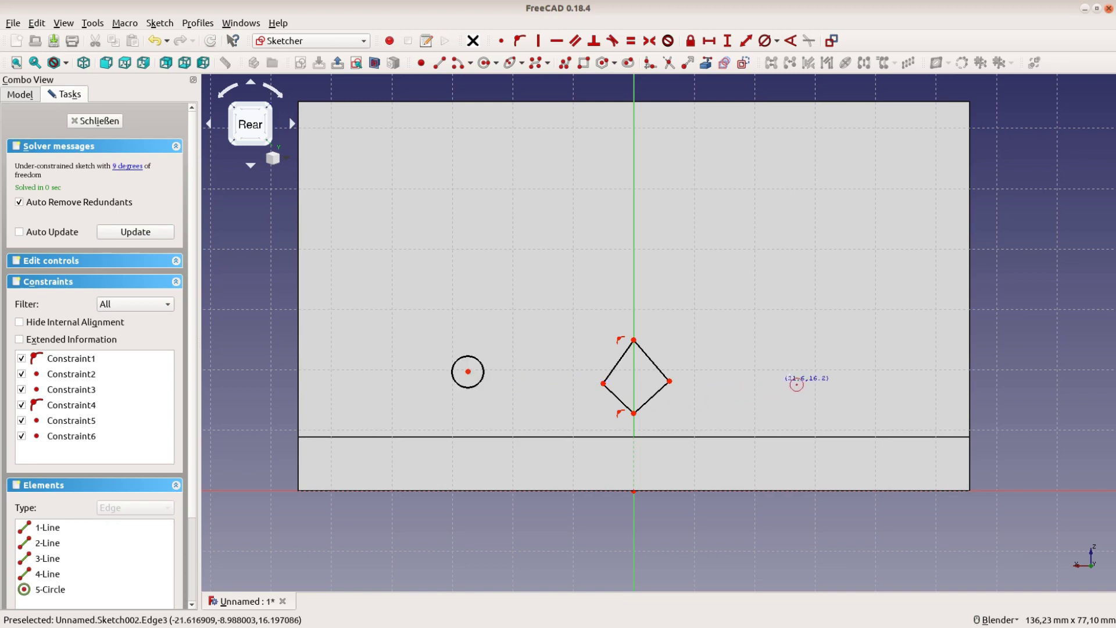
pyautogui.click(819, 378)
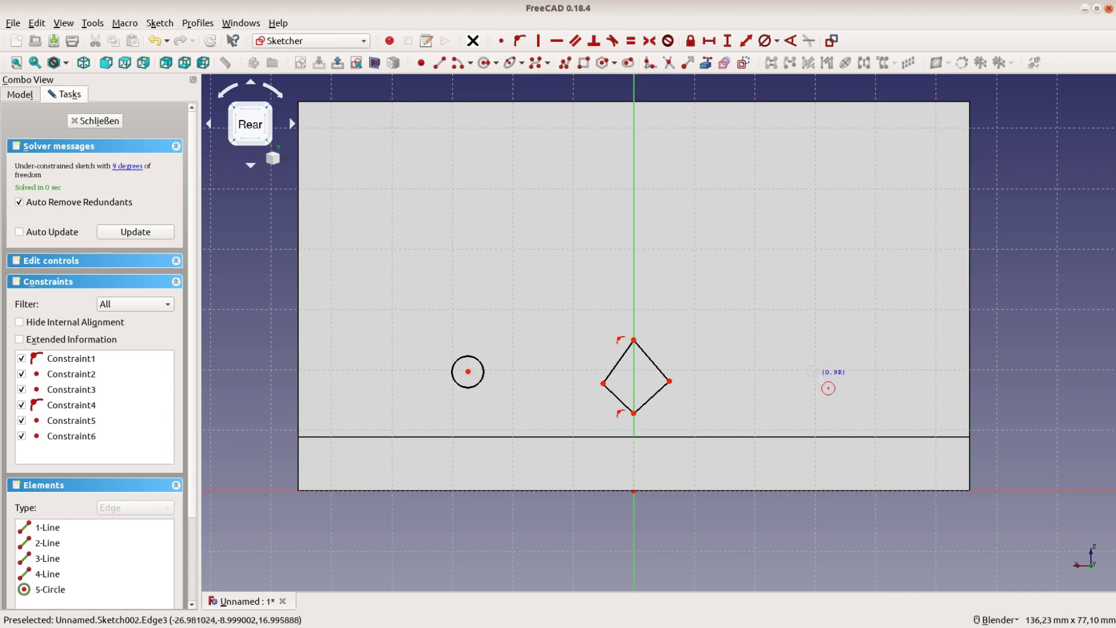
pyautogui.click(829, 386)
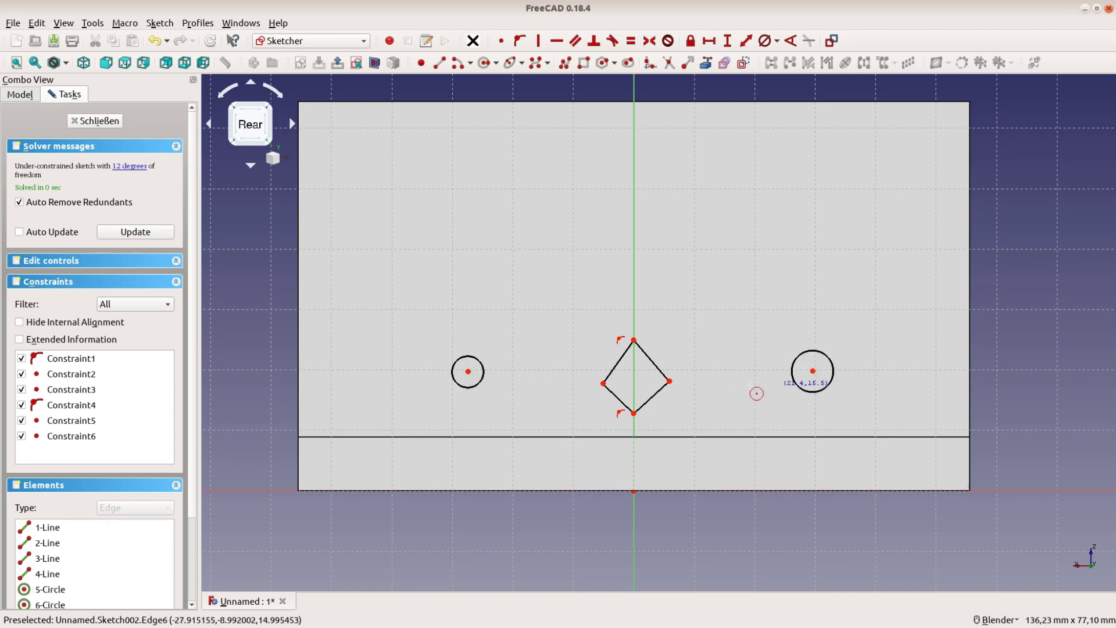
# Step: Make both pairs of opposite diamond edges parallel
pyautogui.click(619, 400)
pyautogui.click(656, 370)
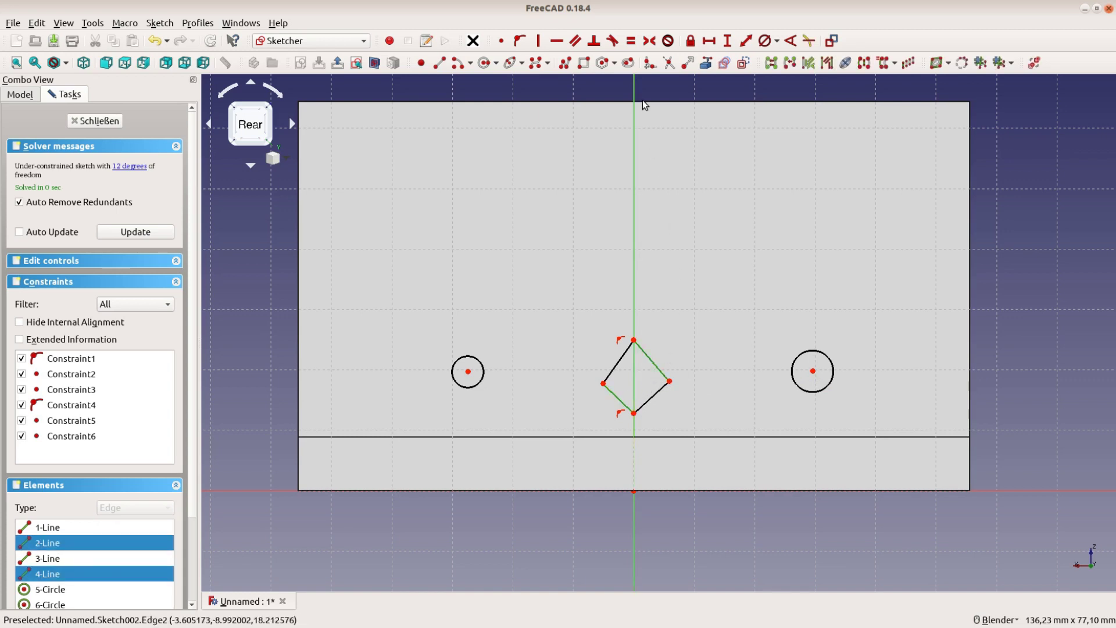
pyautogui.click(575, 40)
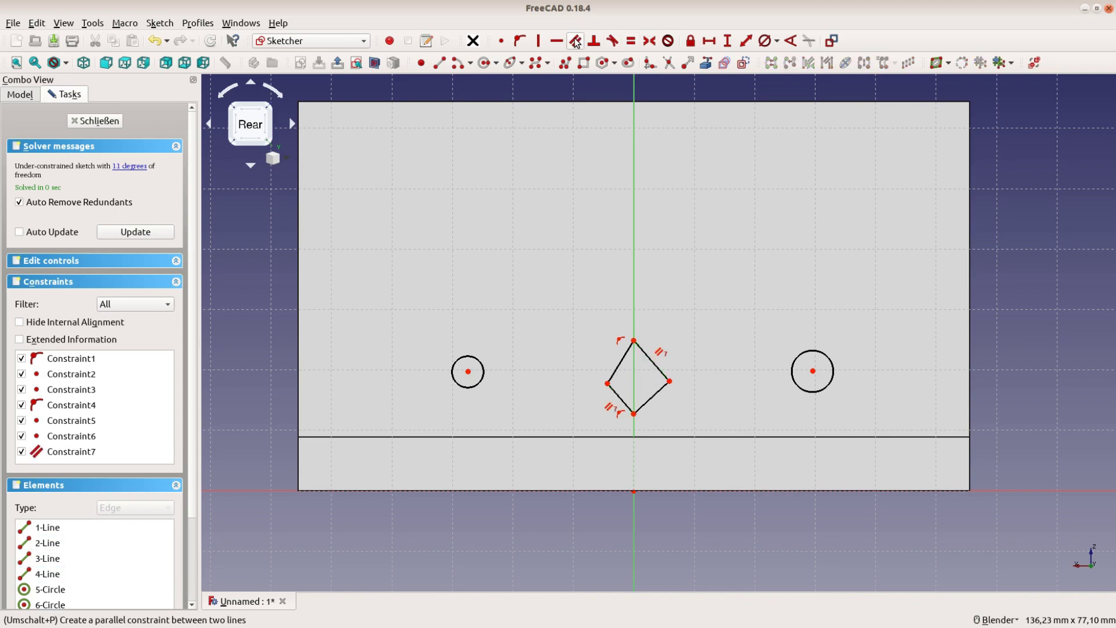
pyautogui.click(650, 395)
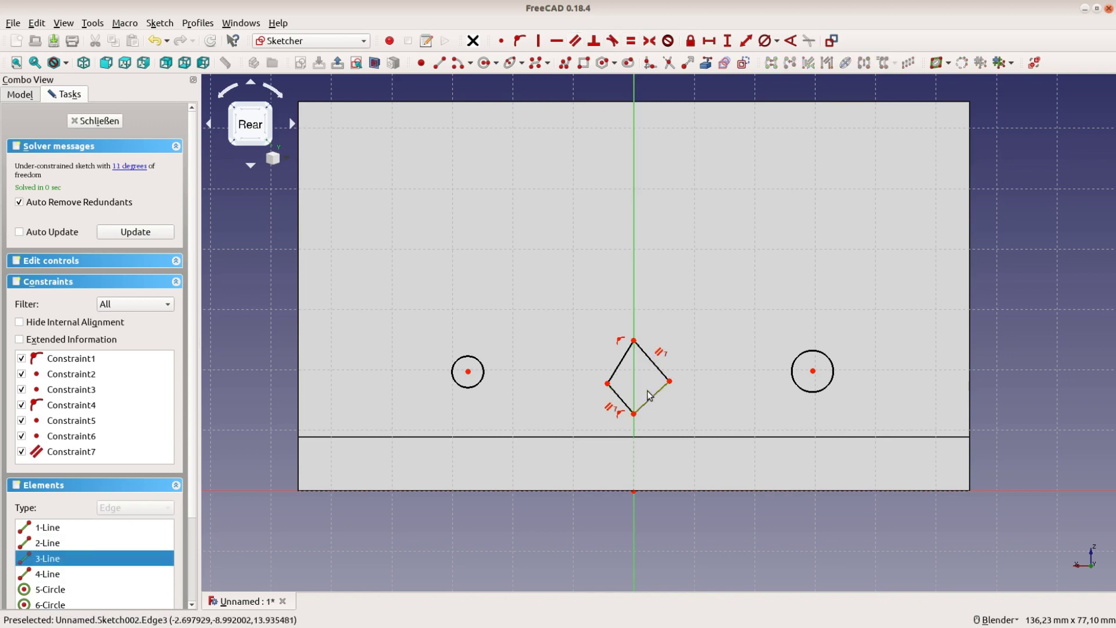
pyautogui.click(621, 365)
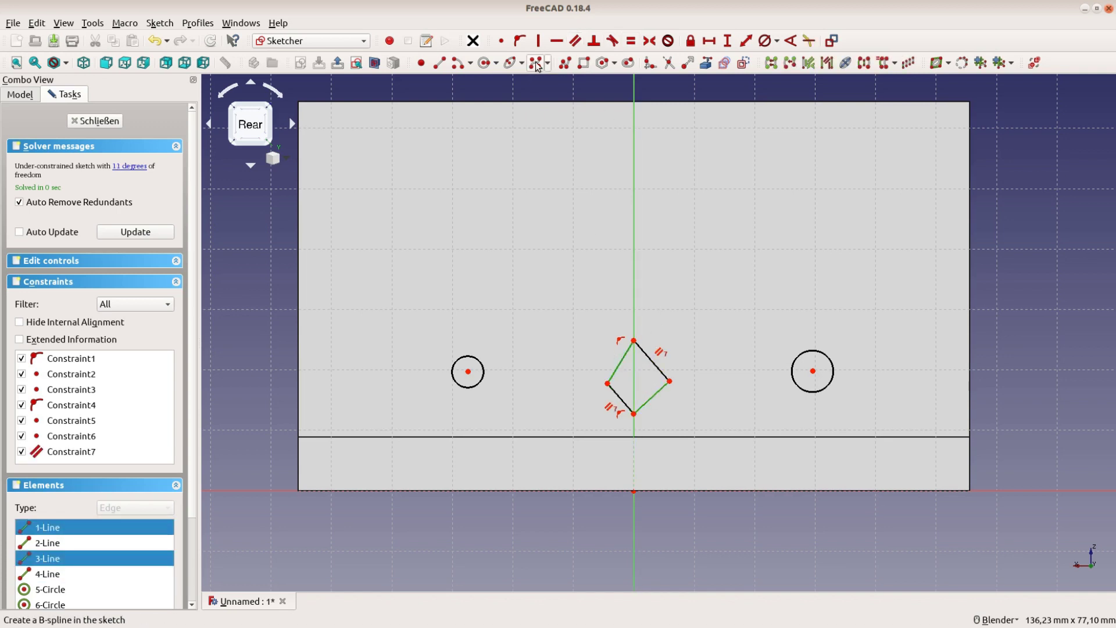
pyautogui.click(575, 40)
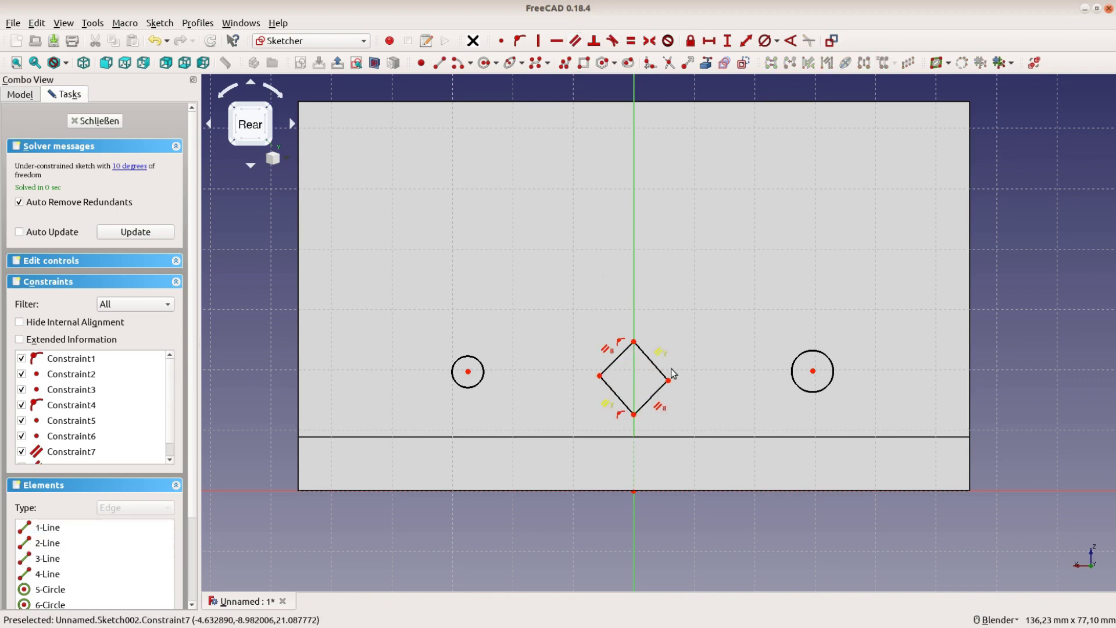
# Step: Make all four diamond edges equal in length and reshape the diamond
pyautogui.click(646, 402)
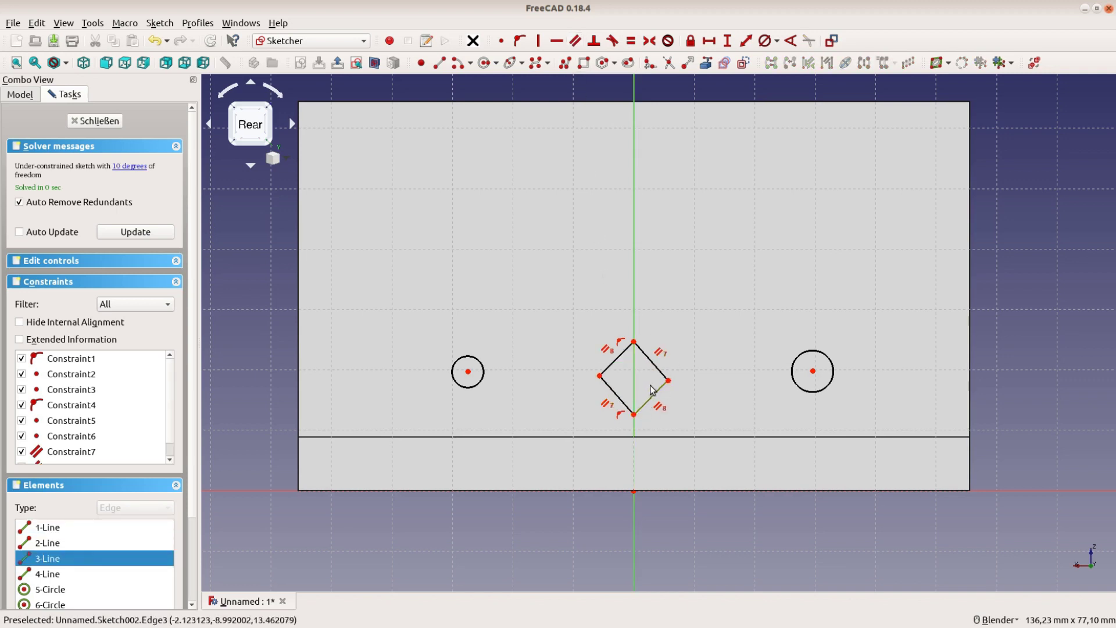
pyautogui.click(652, 361)
pyautogui.click(615, 358)
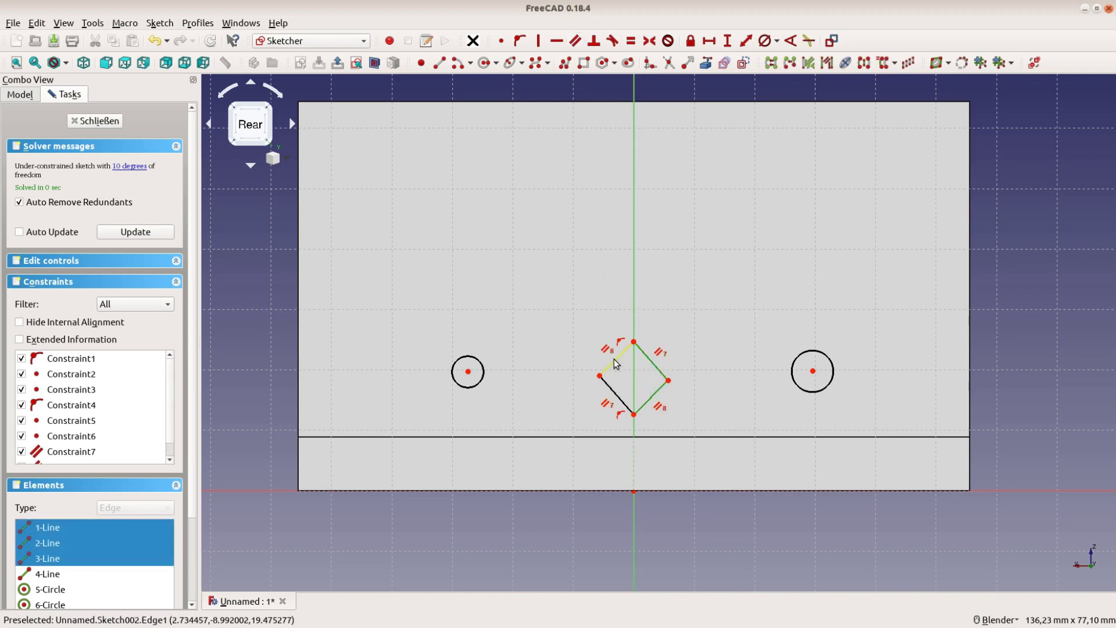
pyautogui.click(615, 394)
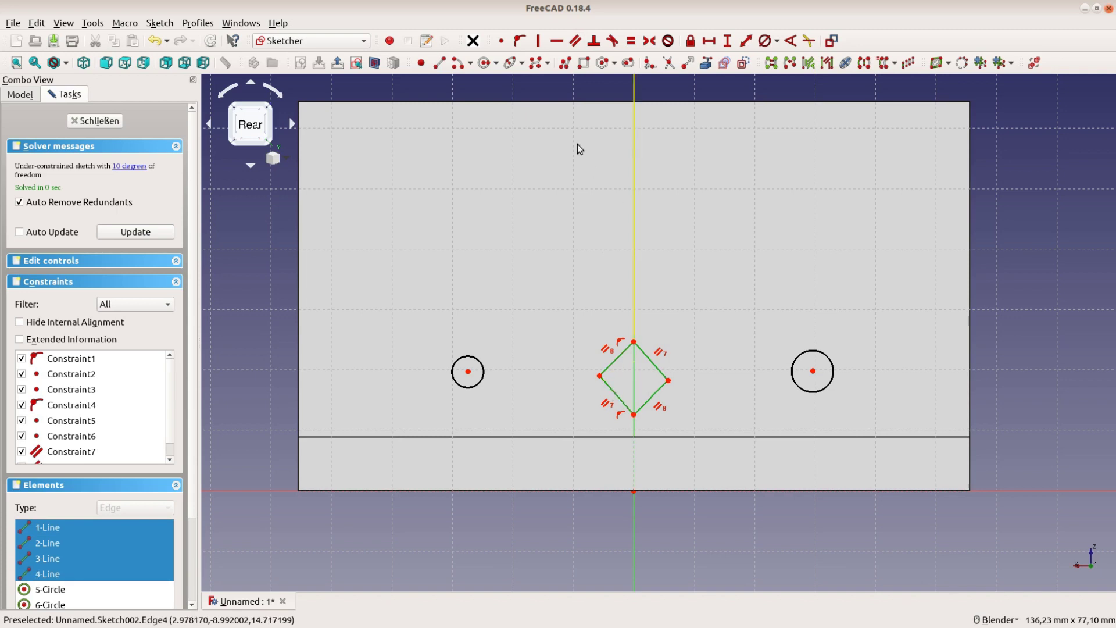
pyautogui.click(630, 41)
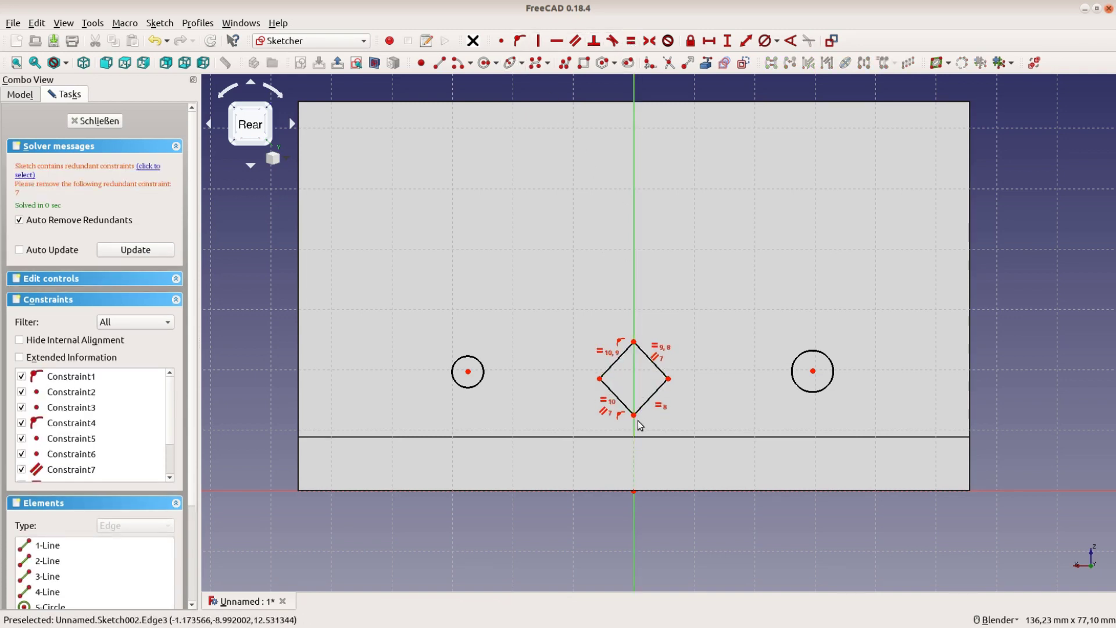
pyautogui.moveTo(634, 416); pyautogui.dragTo(634, 391)
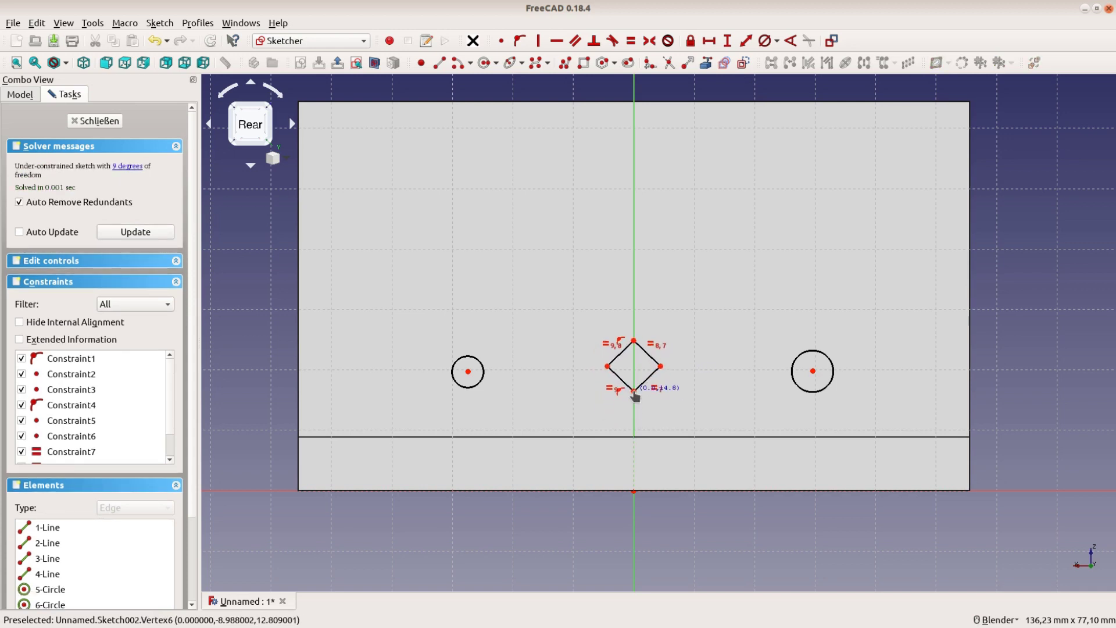
# Step: Give the diamond's upper-right edge a 5 mm length
pyautogui.click(646, 352)
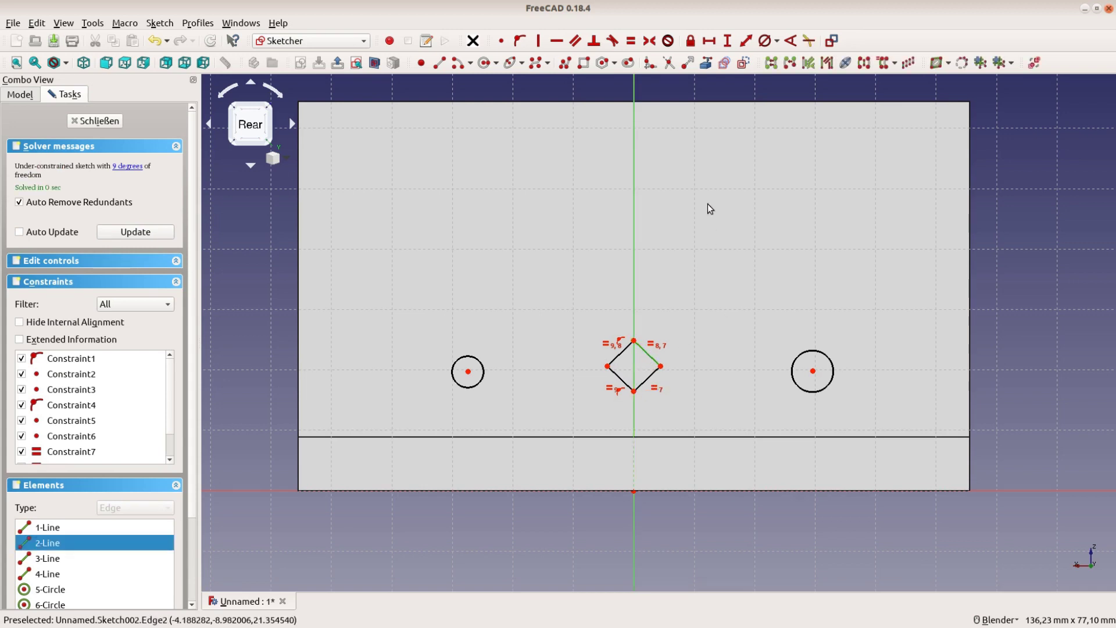
pyautogui.click(745, 42)
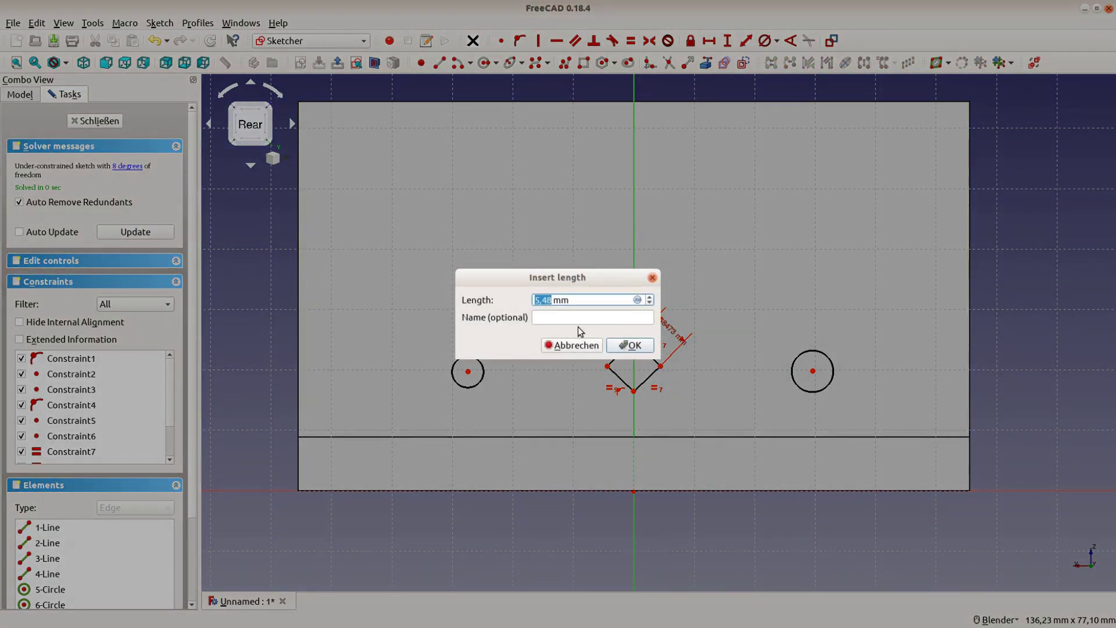
pyautogui.write('5')
pyautogui.click(630, 345)
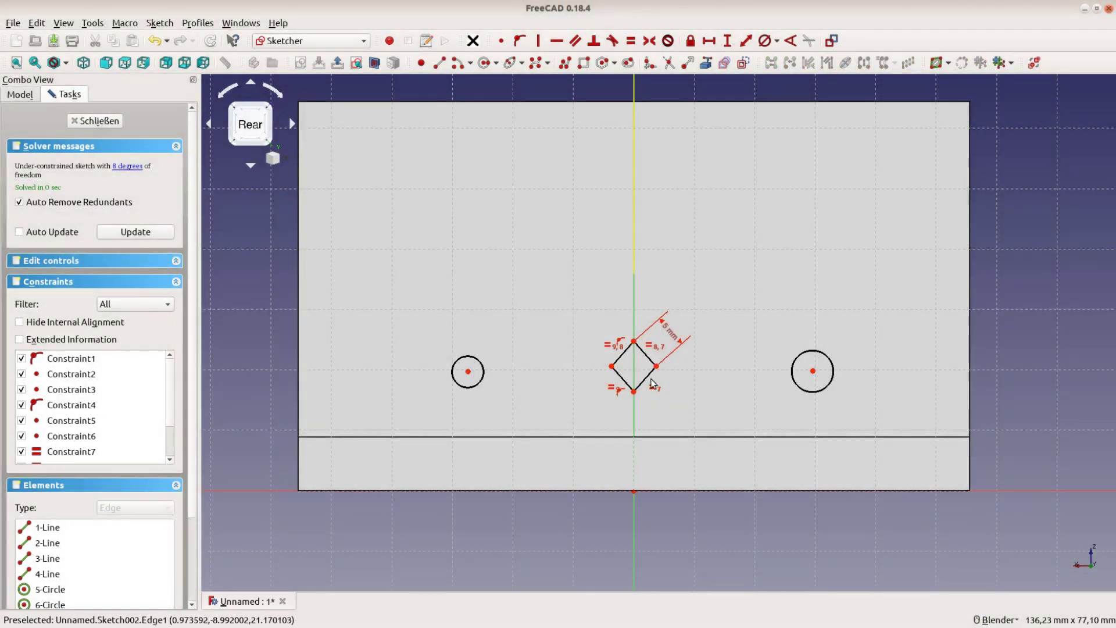
pyautogui.scroll(3, 652, 382)
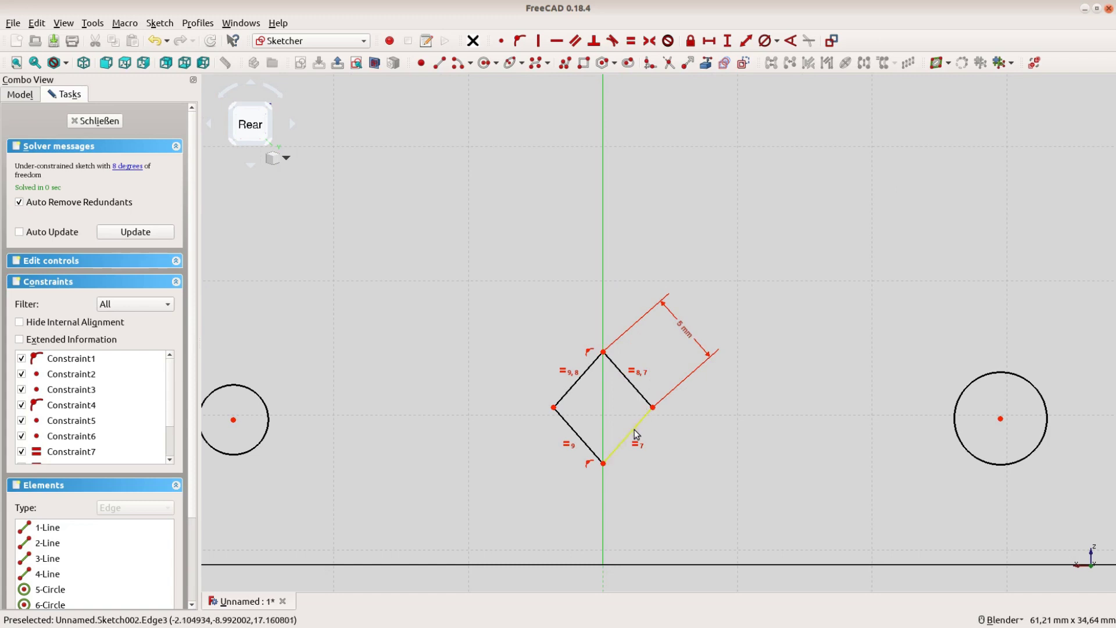
# Step: Make the diamond's lower-right and upper-right edges perpendicular
pyautogui.click(635, 432)
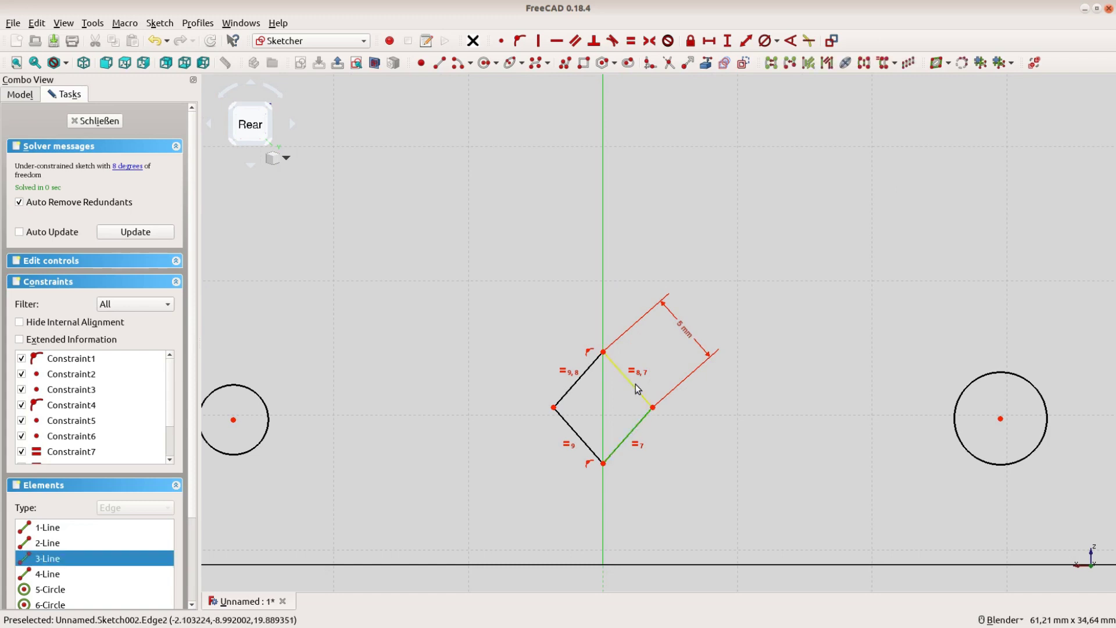
pyautogui.click(636, 385)
pyautogui.click(593, 42)
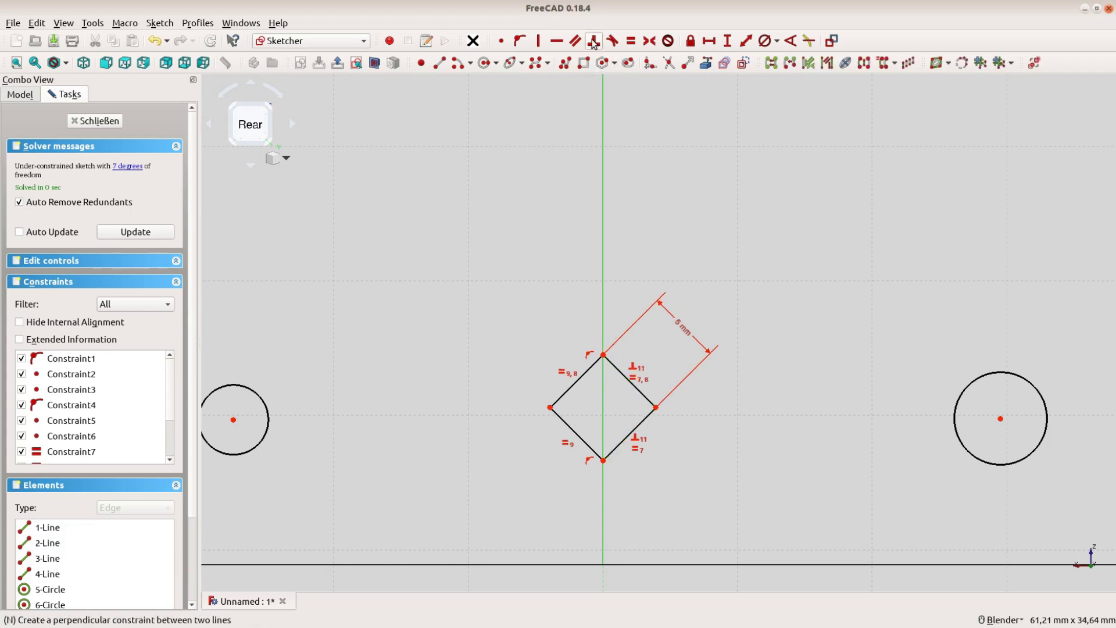
pyautogui.scroll(-5, 646, 347)
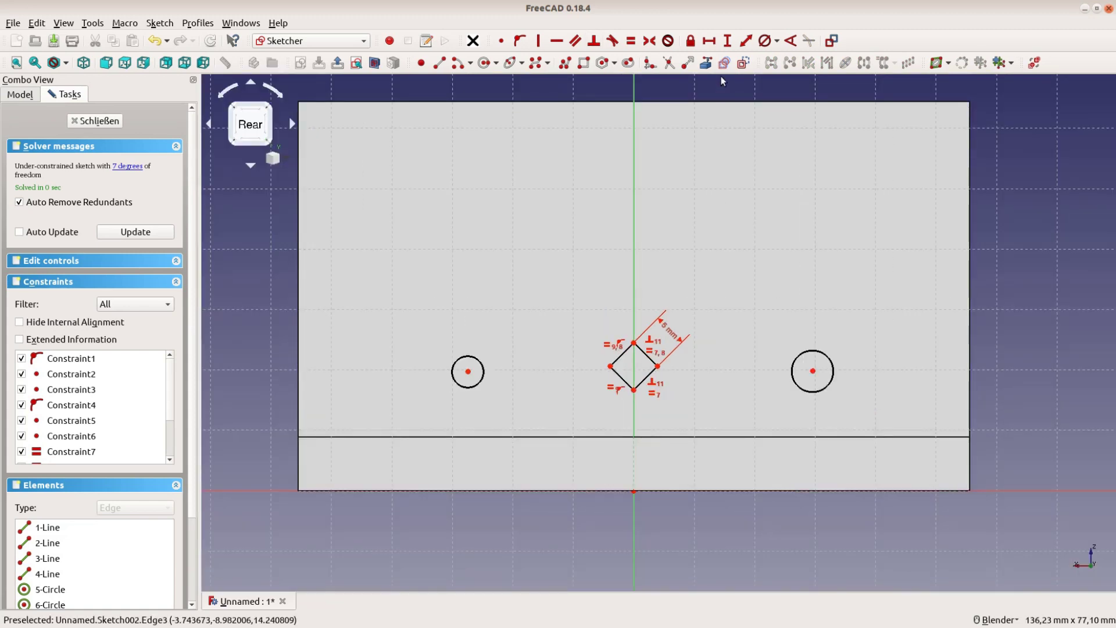
# Step: Import the wall's bottom edge as external reference geometry
pyautogui.click(708, 63)
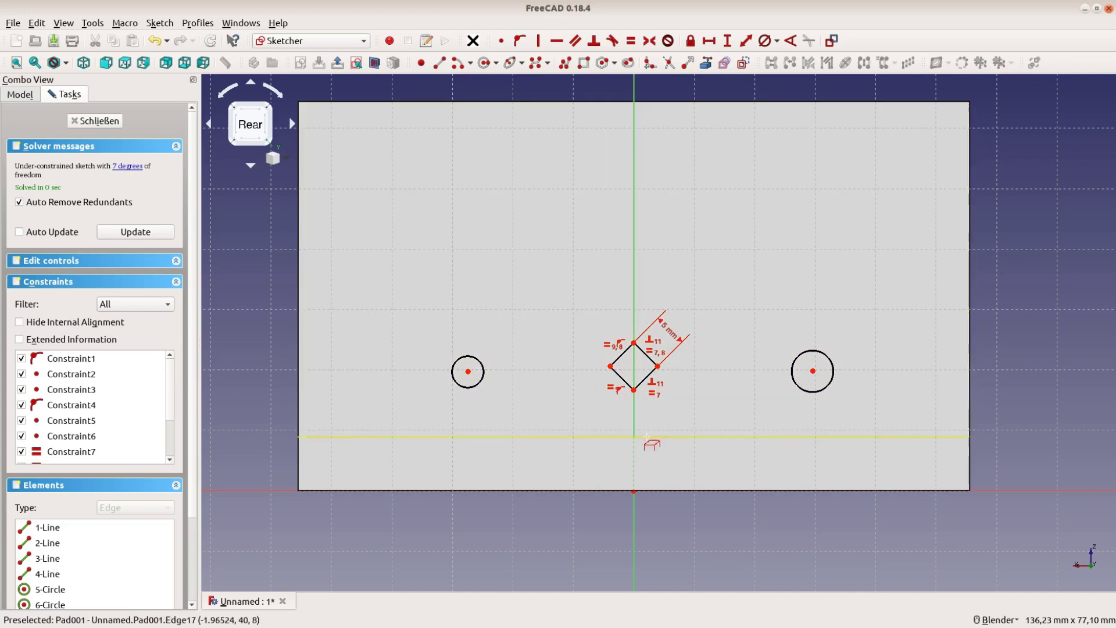
pyautogui.click(646, 437)
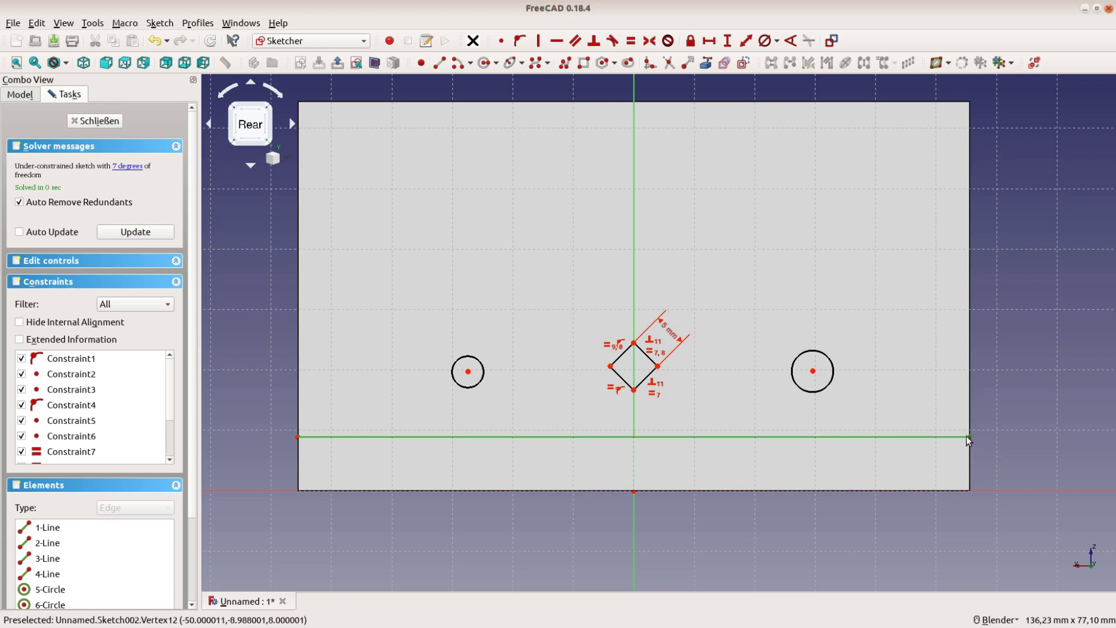
pyautogui.click(971, 437)
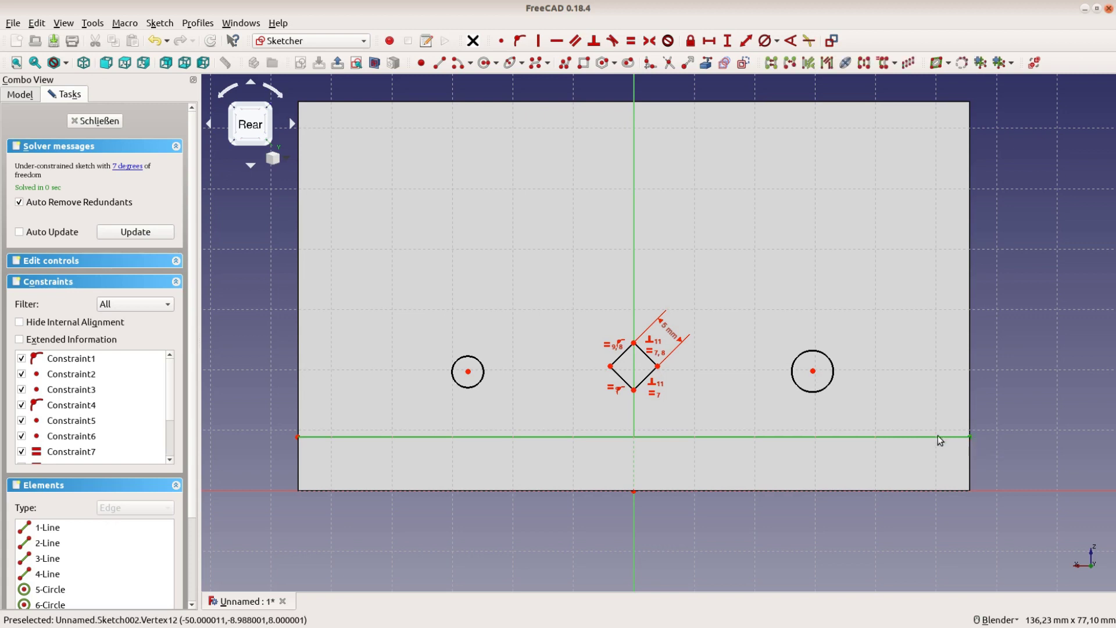
# Step: Fix the square's bottom corner 5 mm above the bottom edge, then begin the left circle's height dimension
pyautogui.click(635, 391)
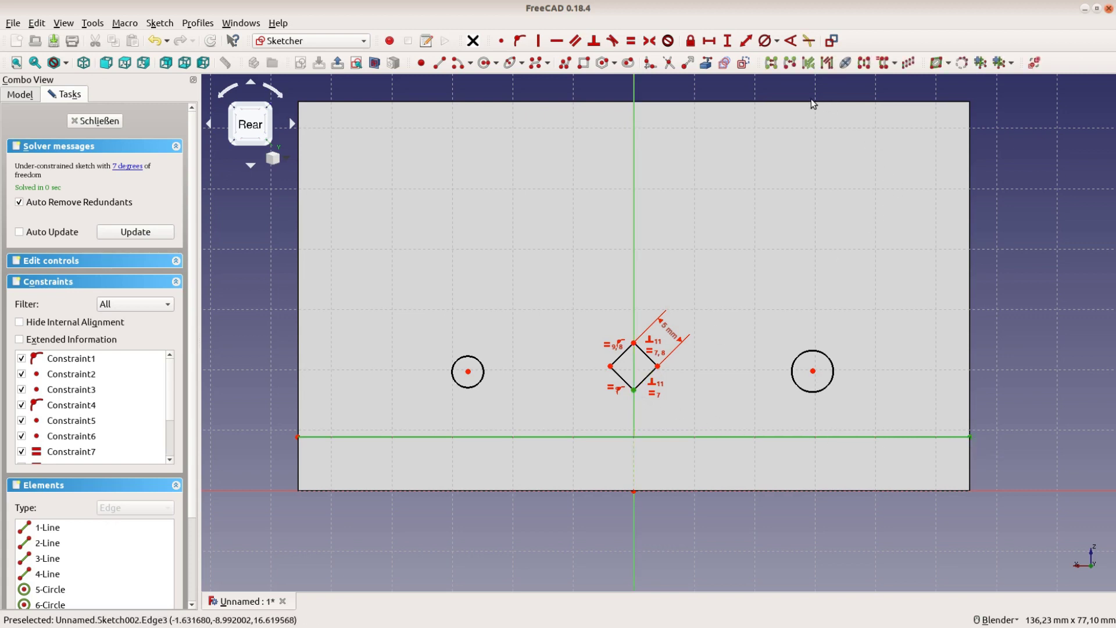
pyautogui.click(727, 41)
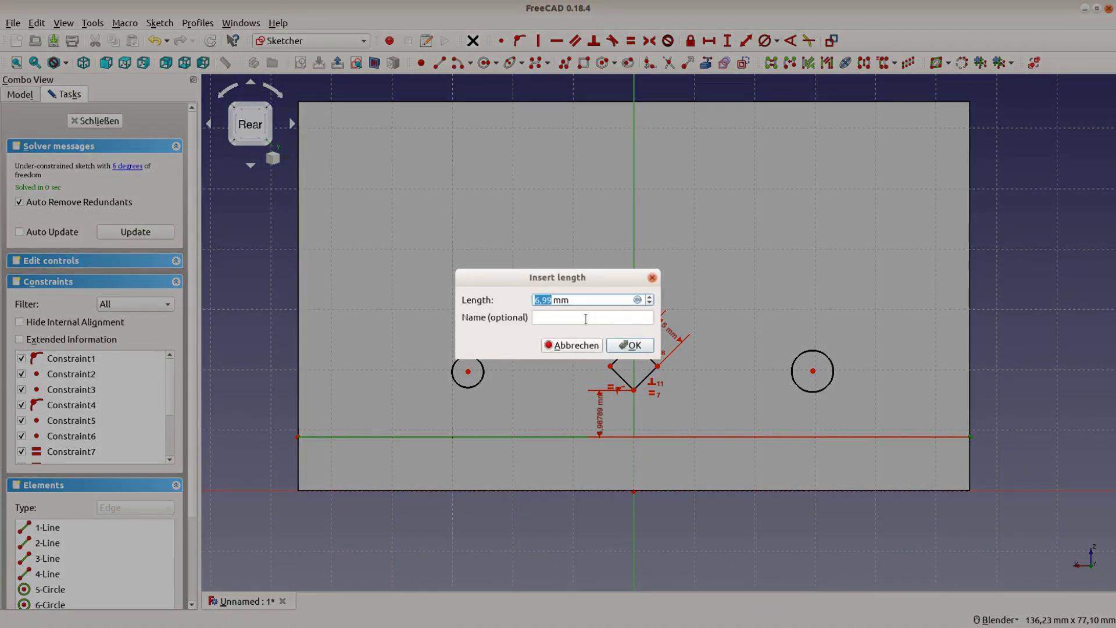
pyautogui.write('5')
pyautogui.press('Return')
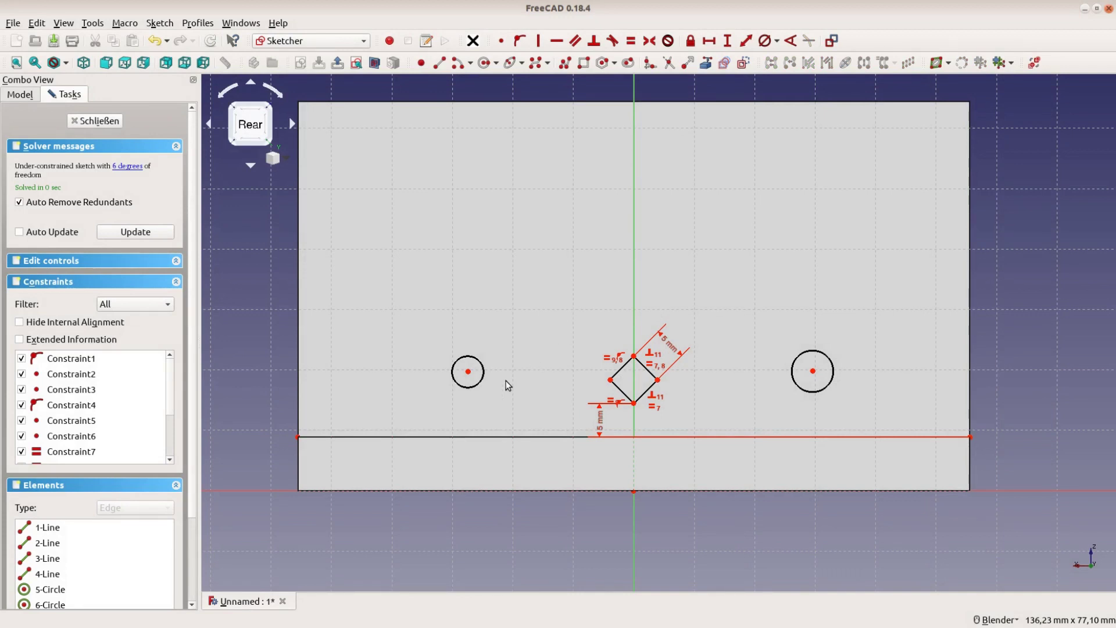
pyautogui.click(297, 436)
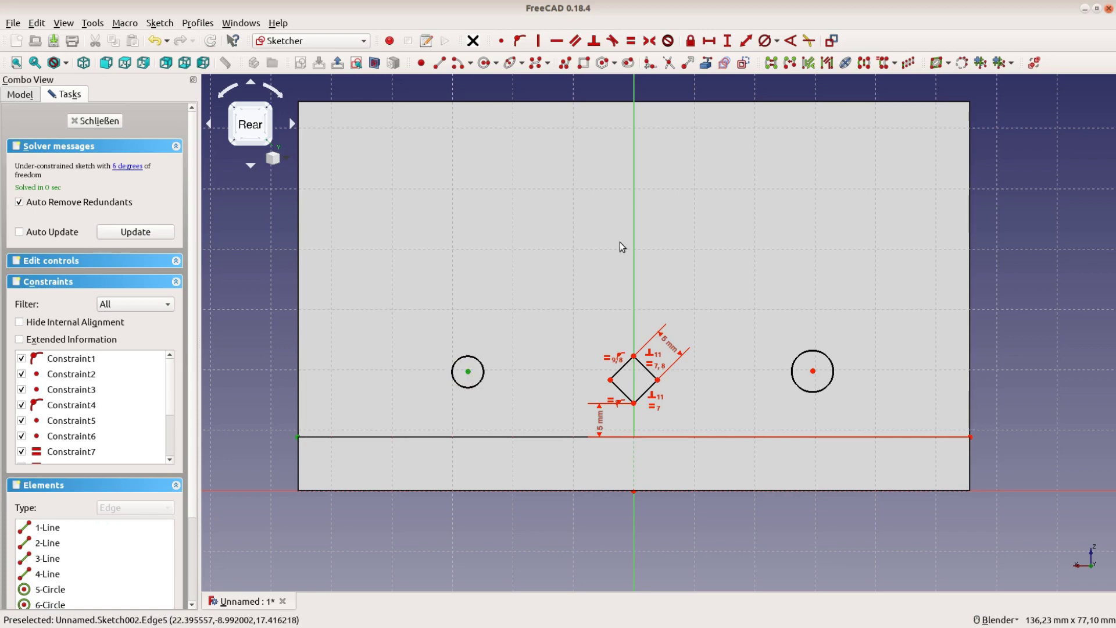
pyautogui.click(728, 42)
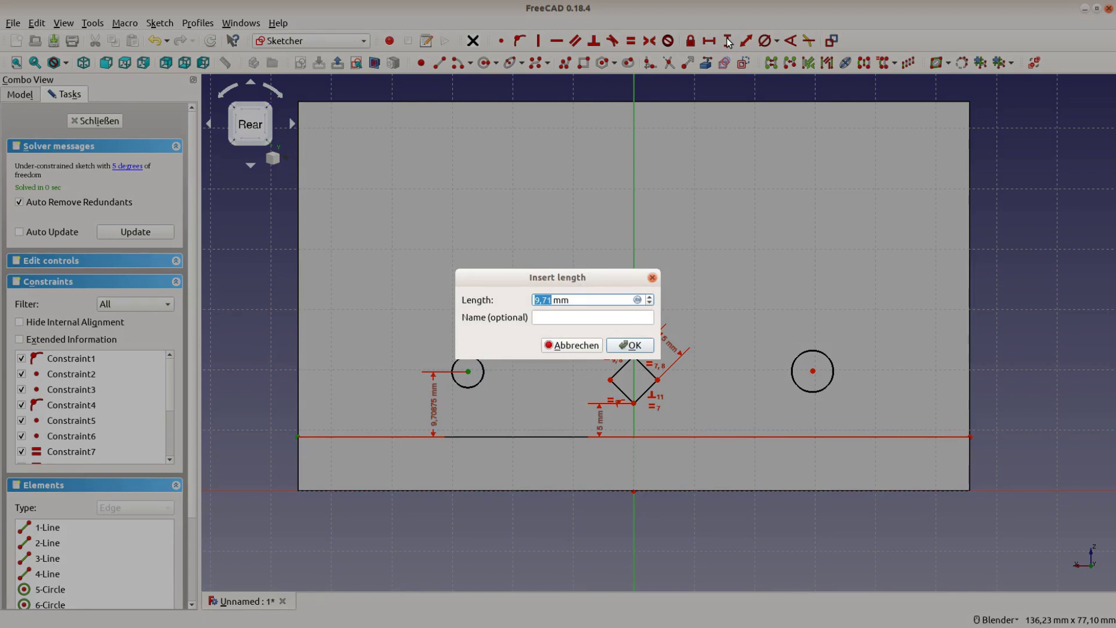
# Step: Set the left circle's centre 5 mm above the bottom edge
pyautogui.write('5')
pyautogui.click(640, 345)
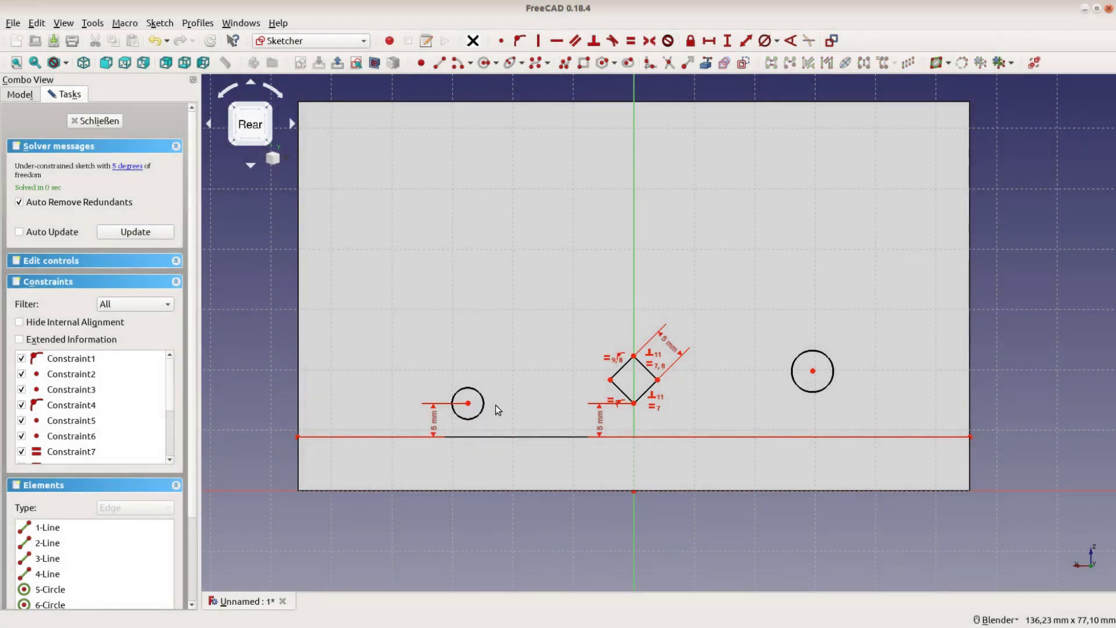
pyautogui.moveTo(433, 423); pyautogui.dragTo(269, 423)
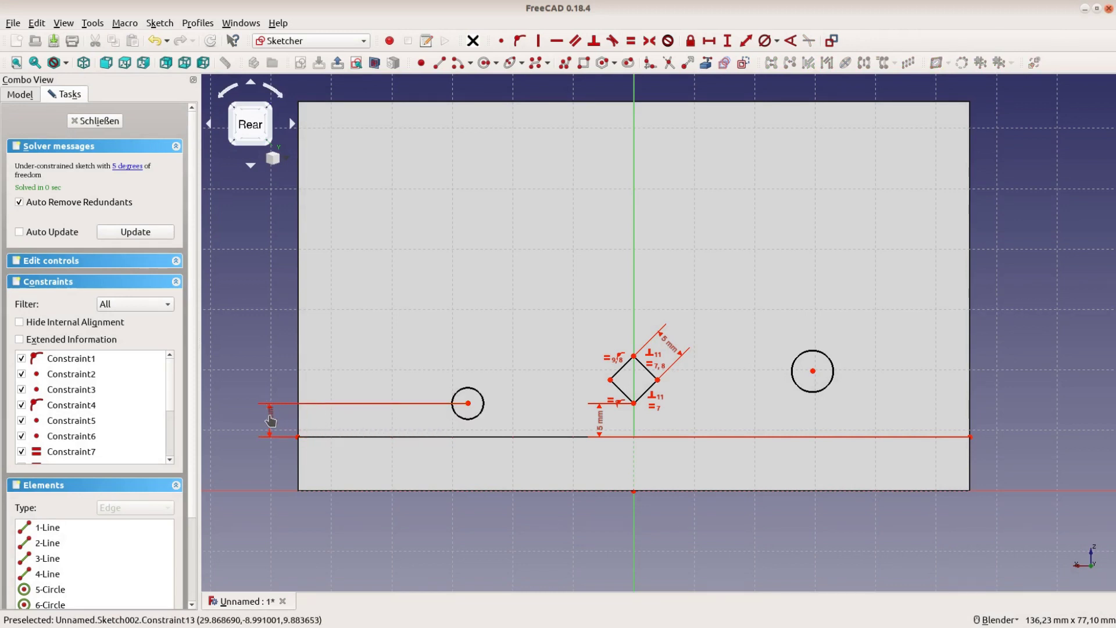
# Step: Level both circle centres horizontally and make them symmetric about the vertical axis
pyautogui.click(468, 402)
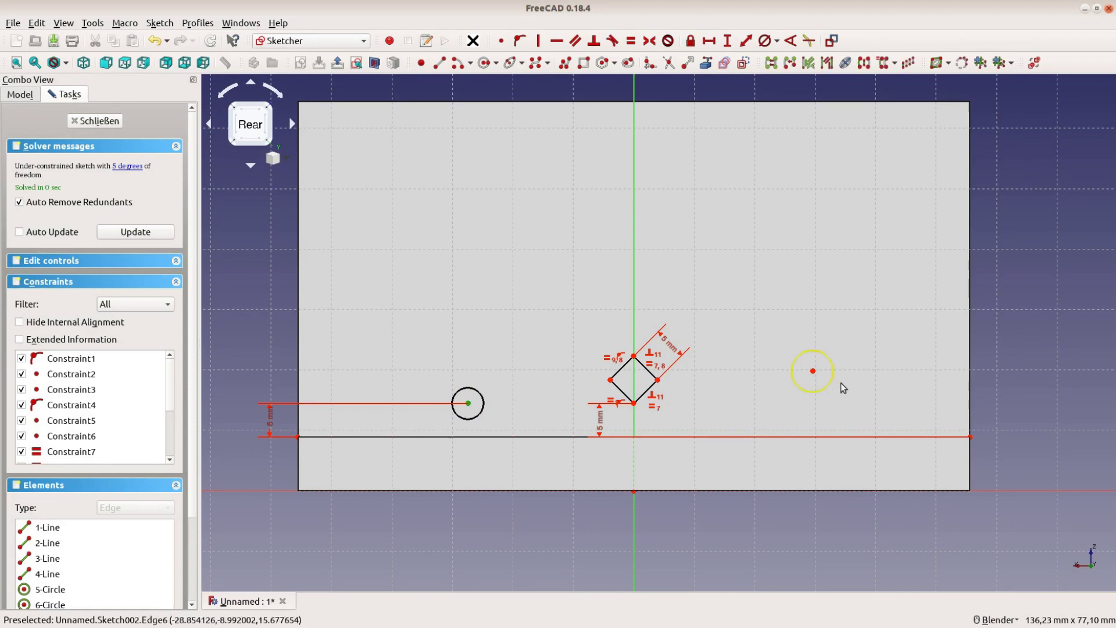
pyautogui.click(813, 371)
pyautogui.click(557, 42)
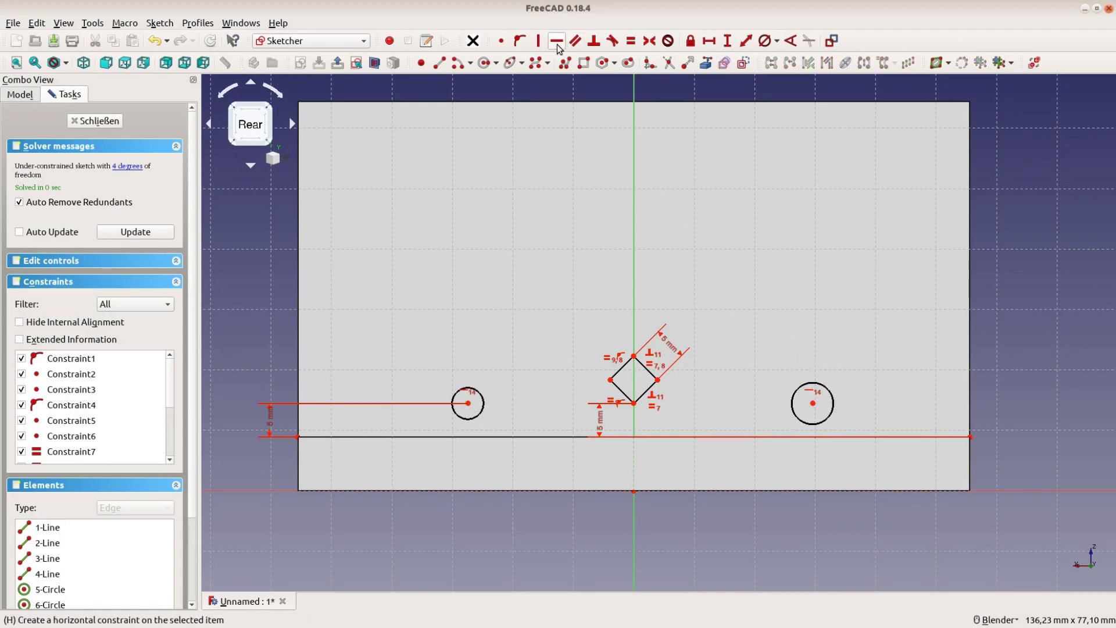
pyautogui.click(469, 403)
pyautogui.click(812, 403)
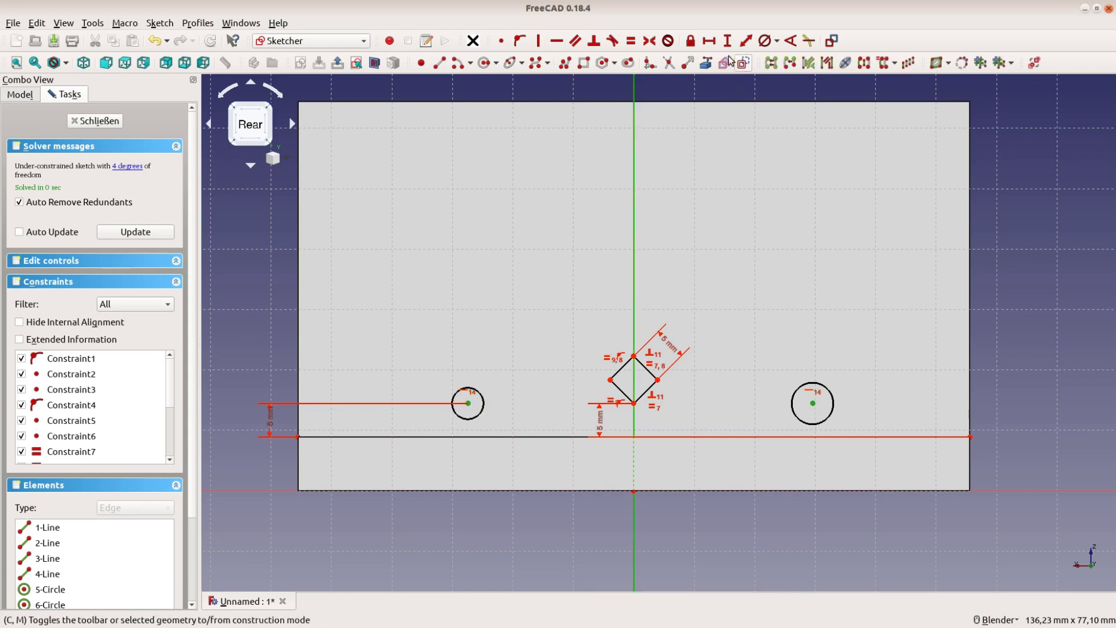
pyautogui.click(649, 40)
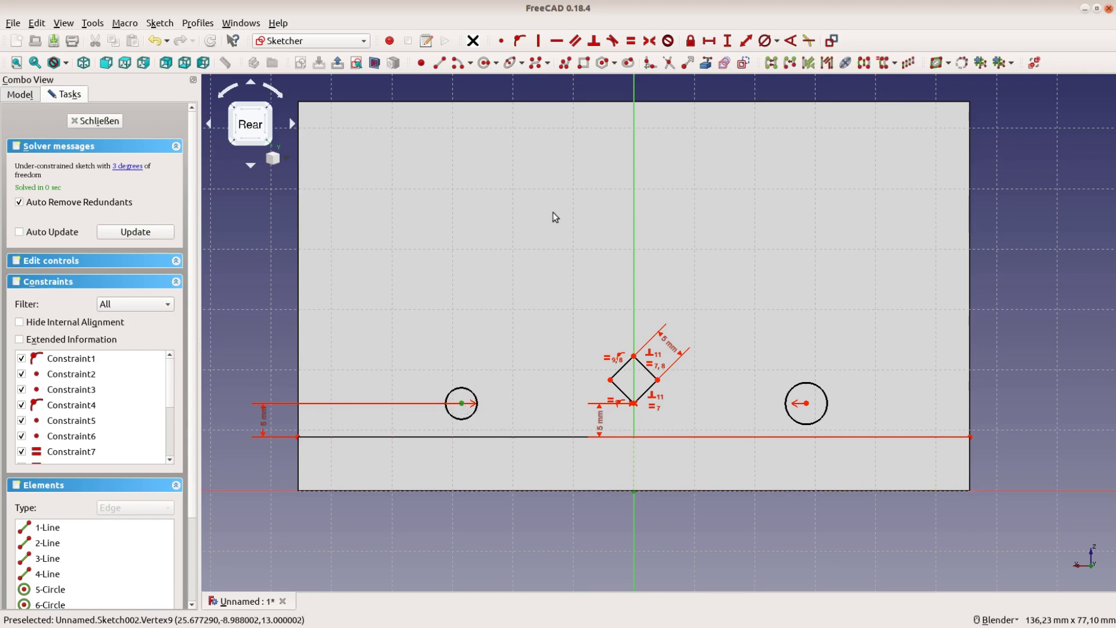
# Step: Place the left circle centre 32 mm horizontally from the centre line
pyautogui.click(709, 40)
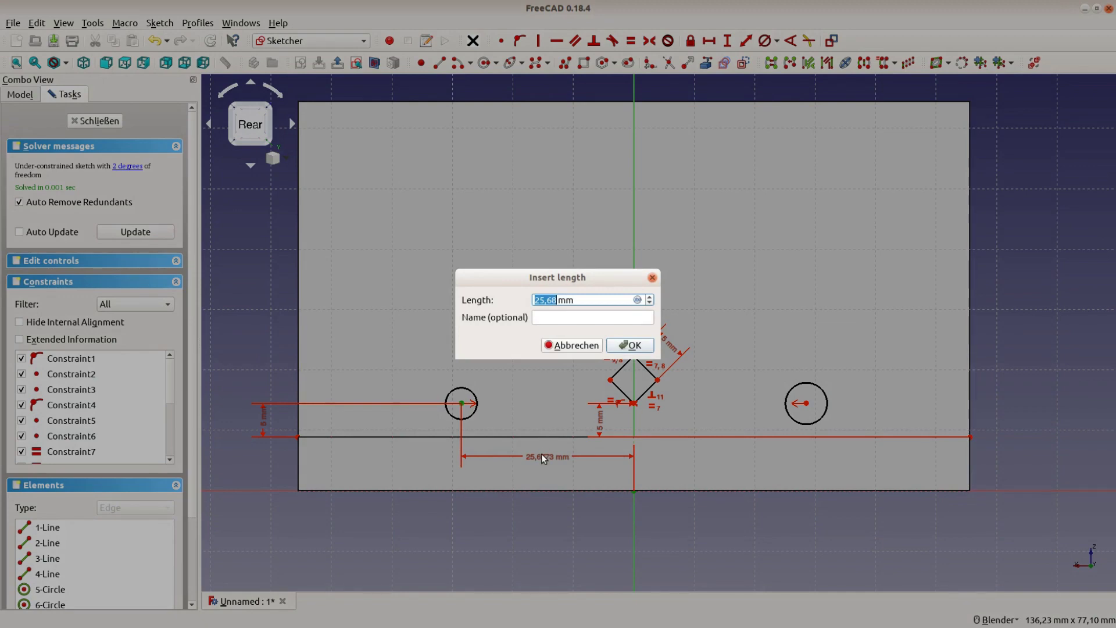
pyautogui.write('32')
pyautogui.press('Return')
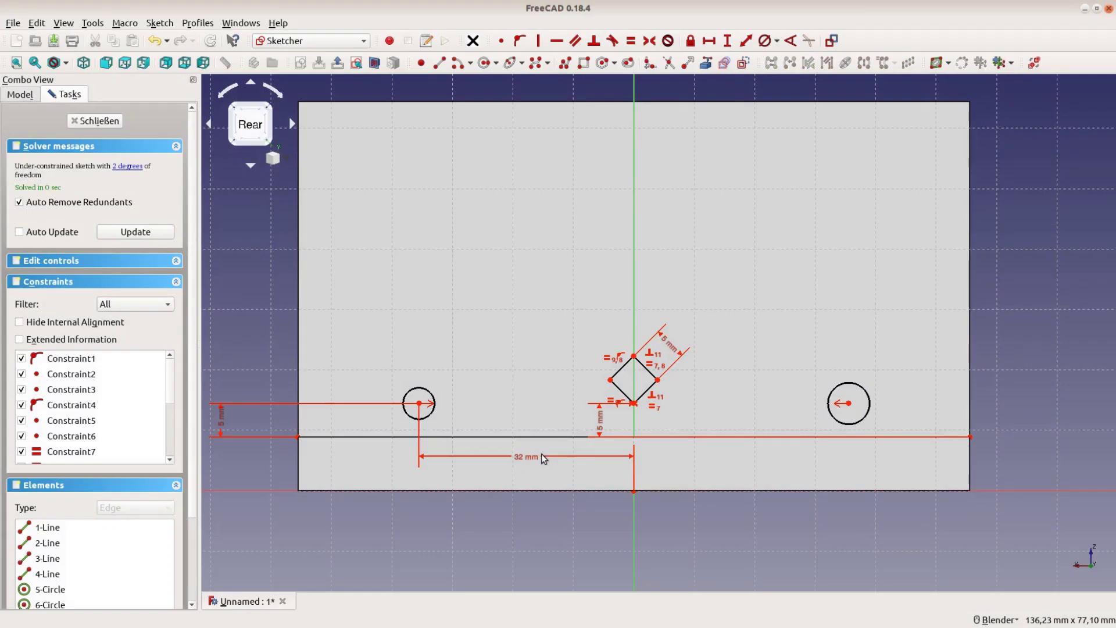
pyautogui.moveTo(542, 455)
pyautogui.mouseDown()
pyautogui.moveTo(524, 458)
pyautogui.moveTo(524, 527)
pyautogui.mouseUp()
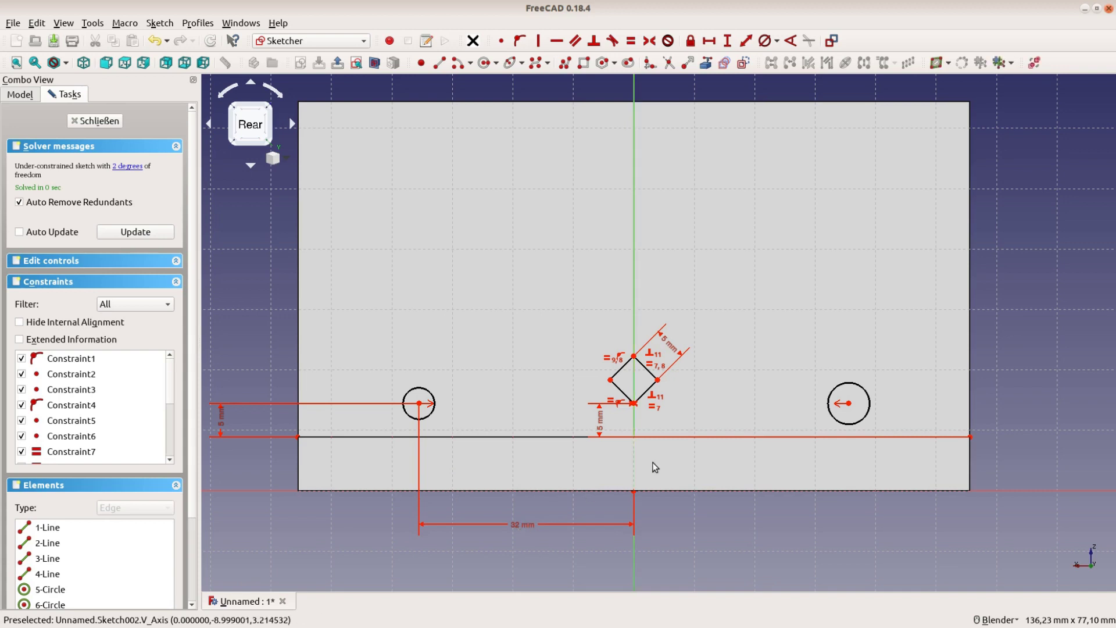
# Step: Give both pin circles the same 5 mm diameter
pyautogui.click(425, 390)
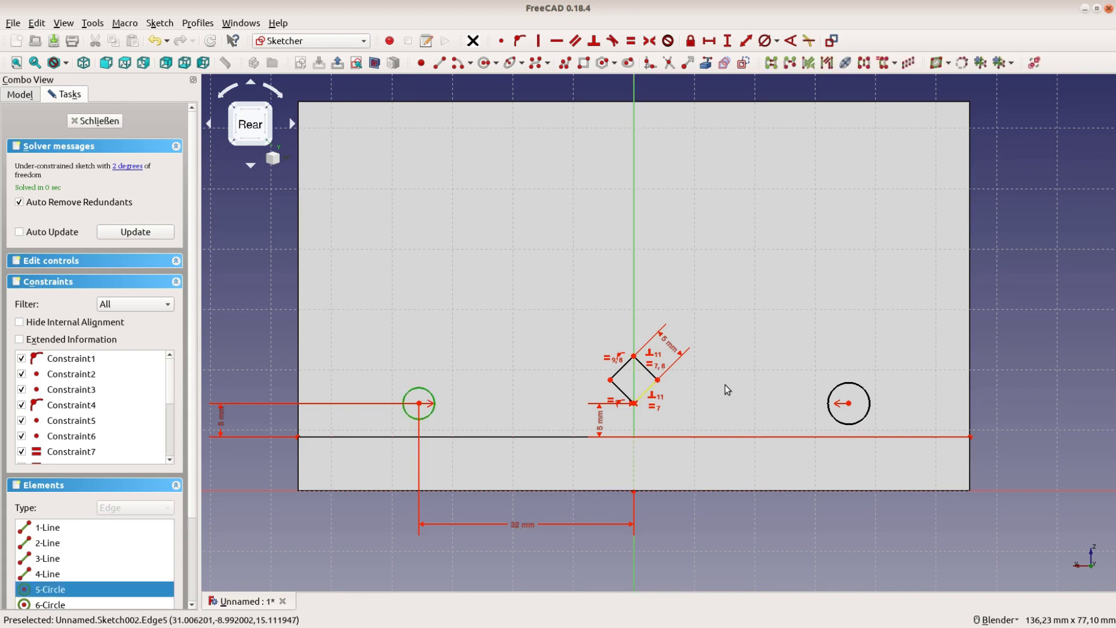
pyautogui.click(847, 387)
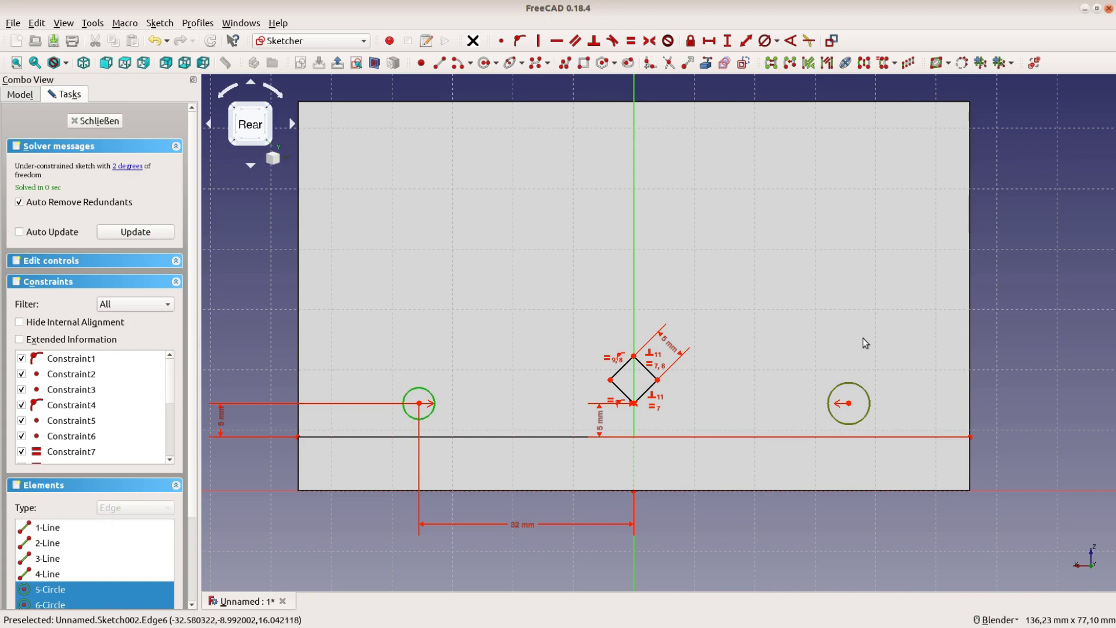
pyautogui.click(765, 40)
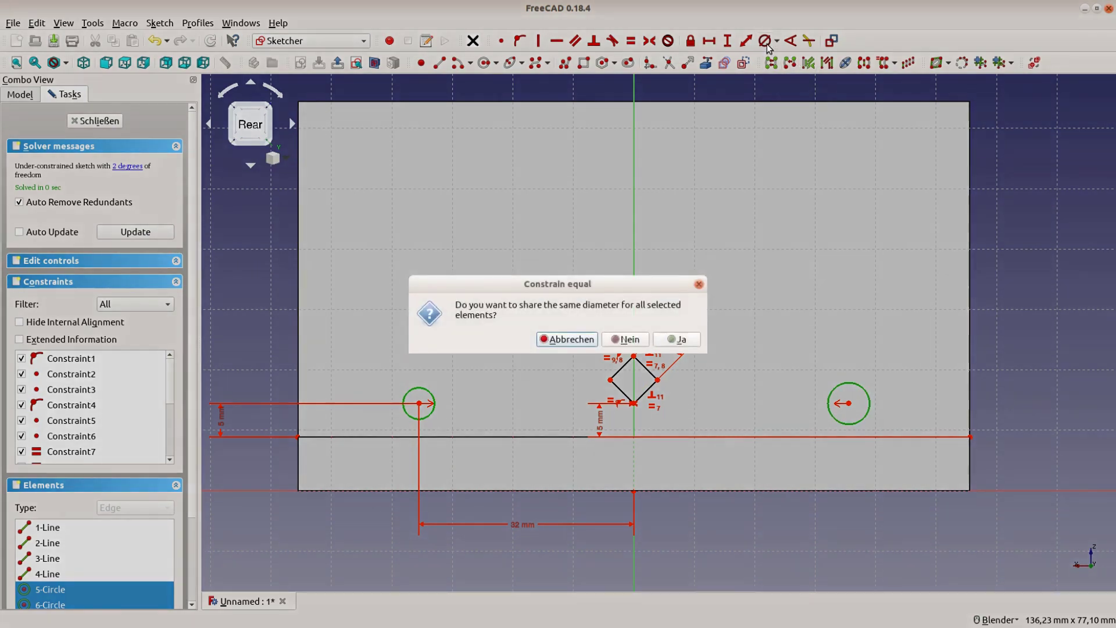
pyautogui.click(677, 338)
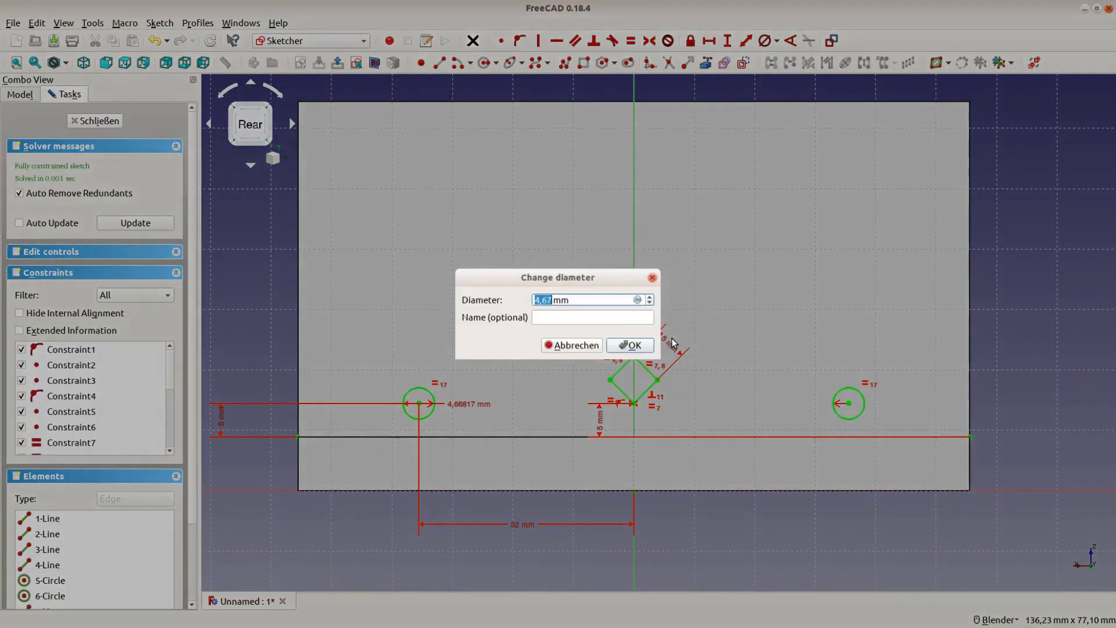
pyautogui.write('5')
pyautogui.click(631, 346)
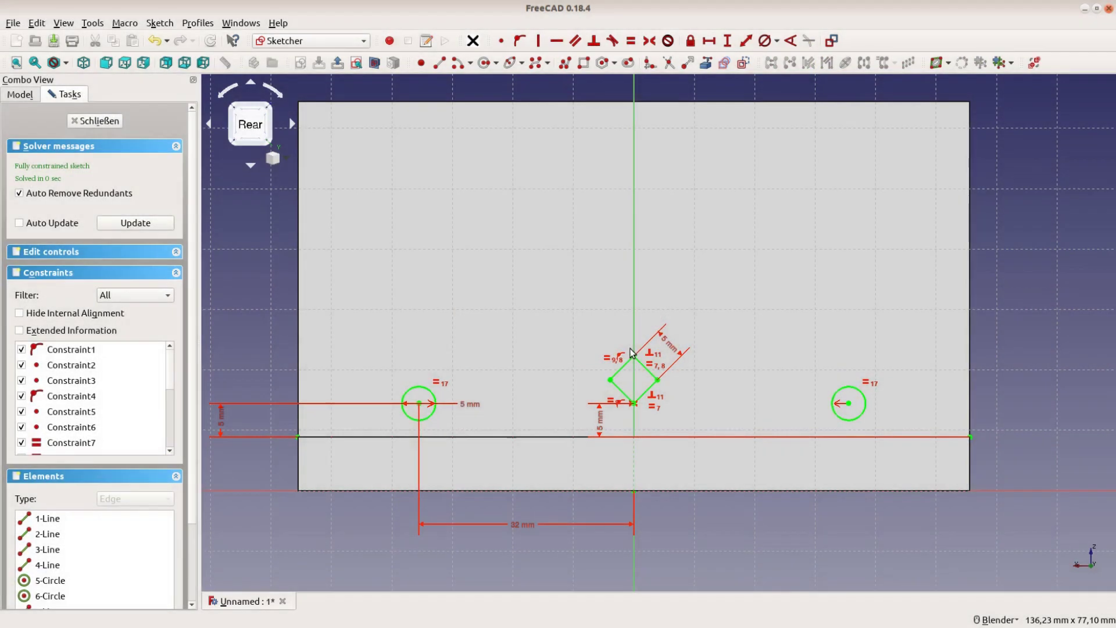
# Step: Close the sketch and pocket it Through all, cutting the square and pin holes through the wall
pyautogui.click(100, 120)
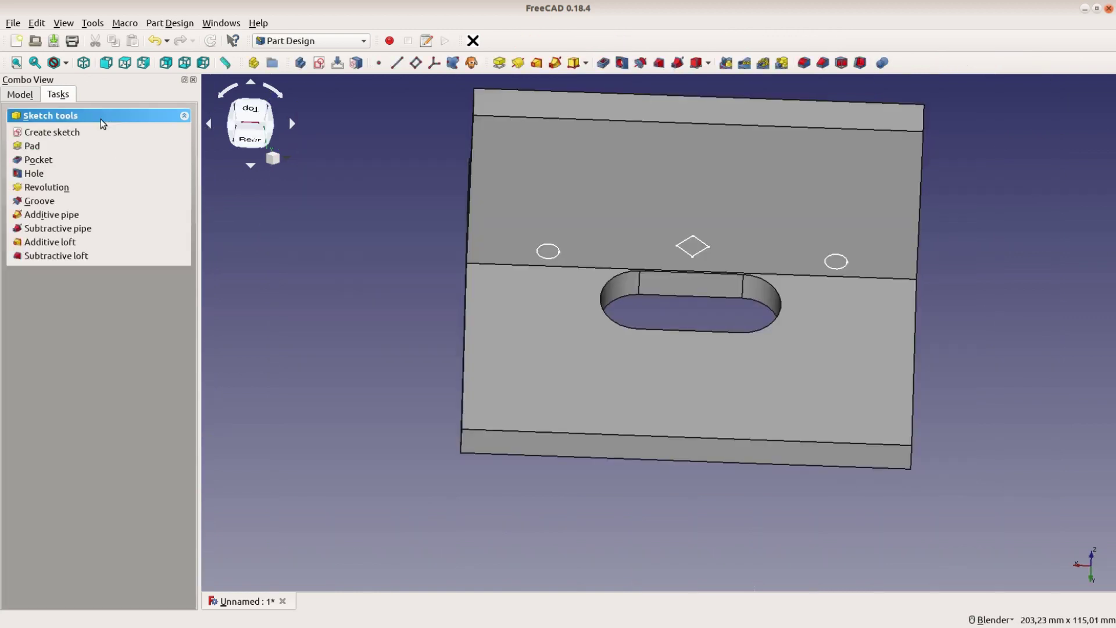
pyautogui.click(41, 158)
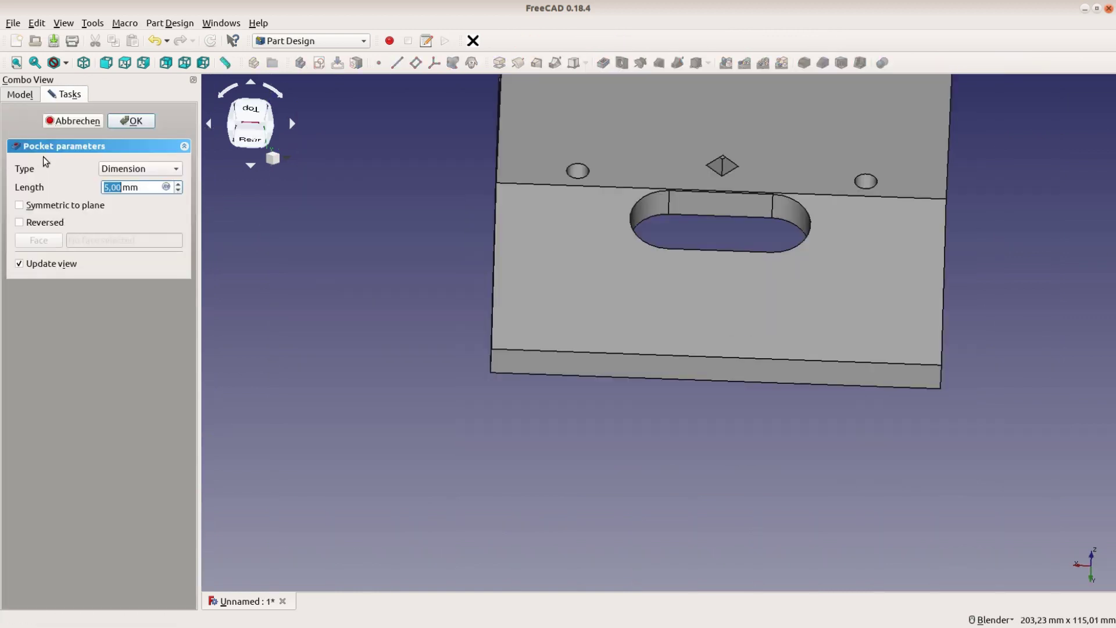
pyautogui.click(148, 169)
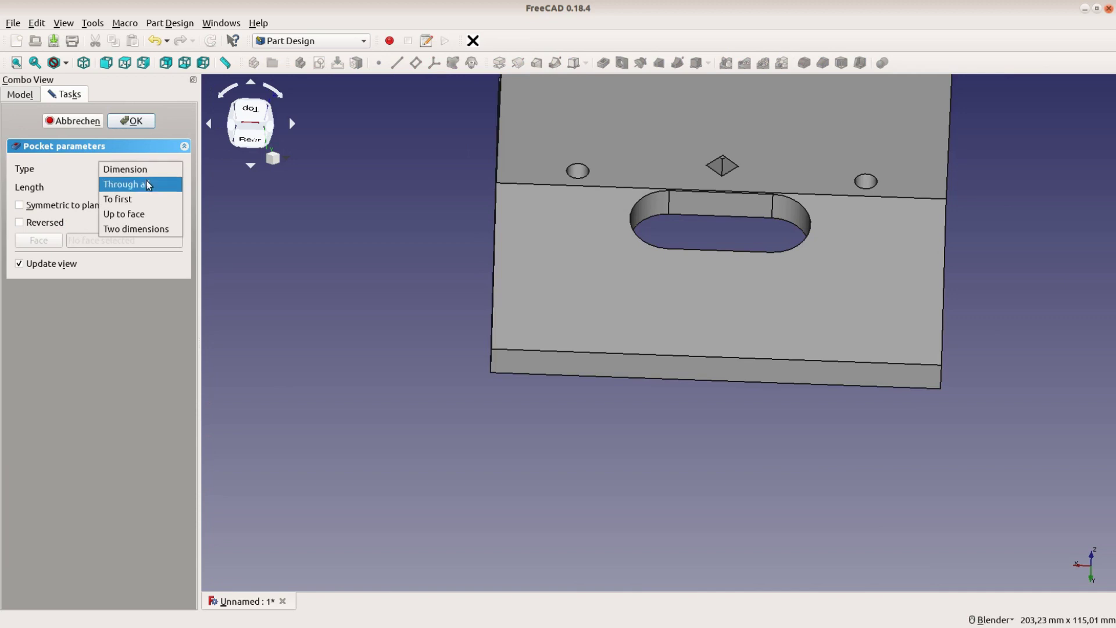
pyautogui.click(143, 183)
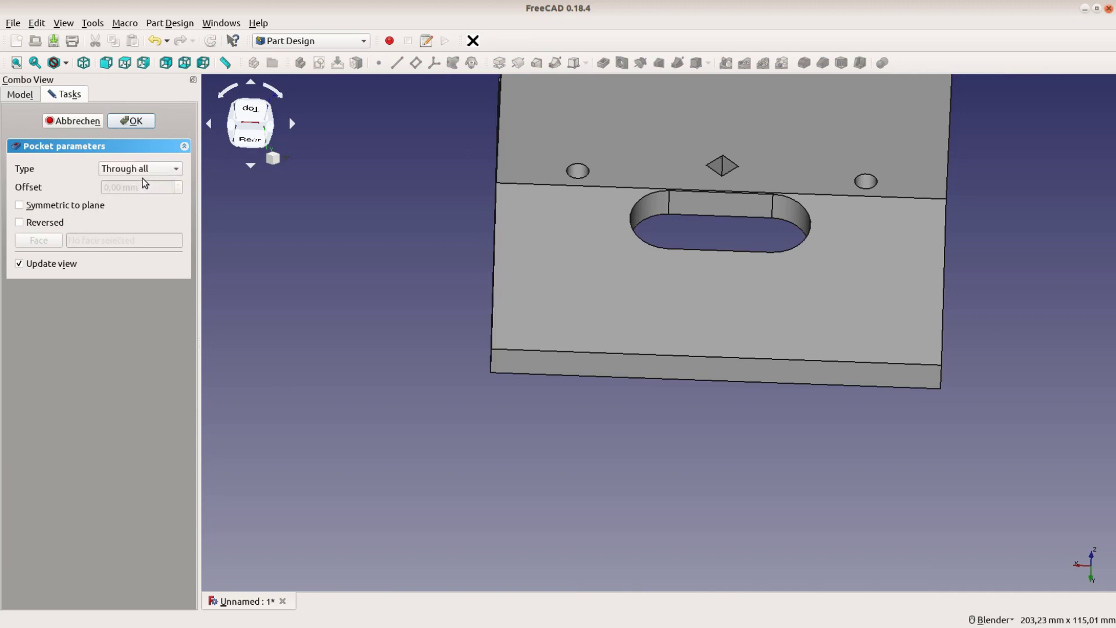
pyautogui.click(133, 123)
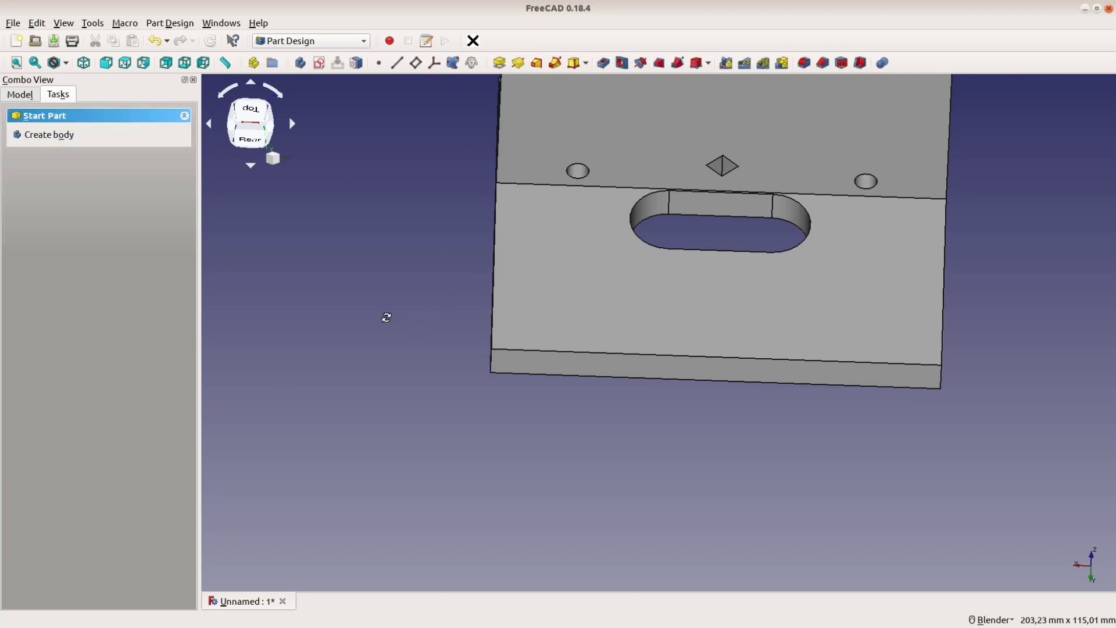
pyautogui.moveTo(387, 319); pyautogui.dragTo(429, 335, button='middle')
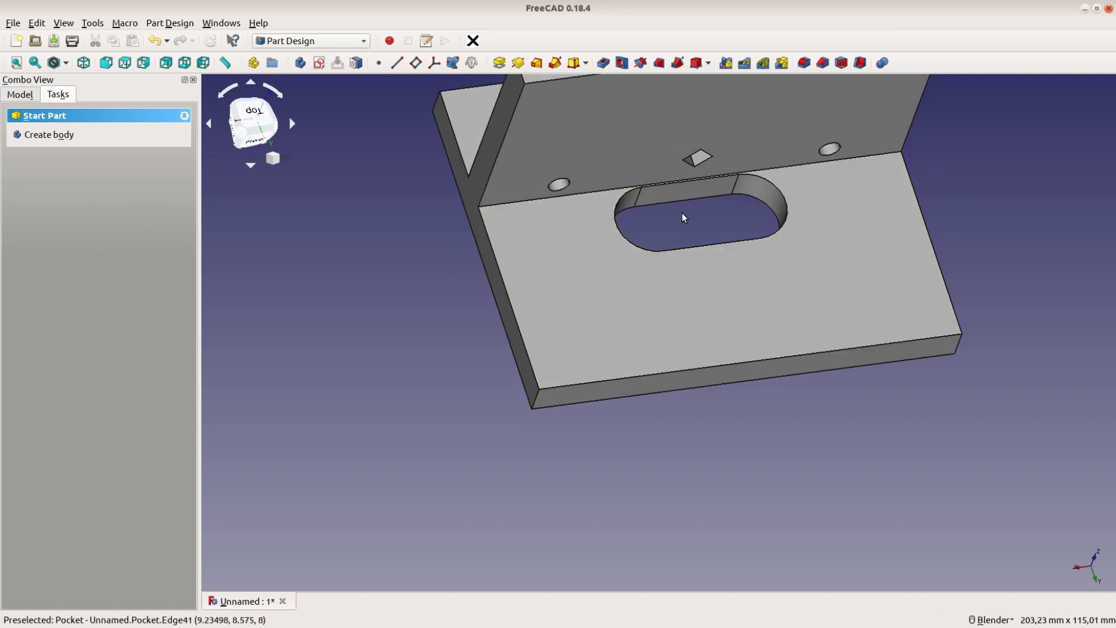
pyautogui.moveTo(682, 214); pyautogui.dragTo(312, 192, button='middle')
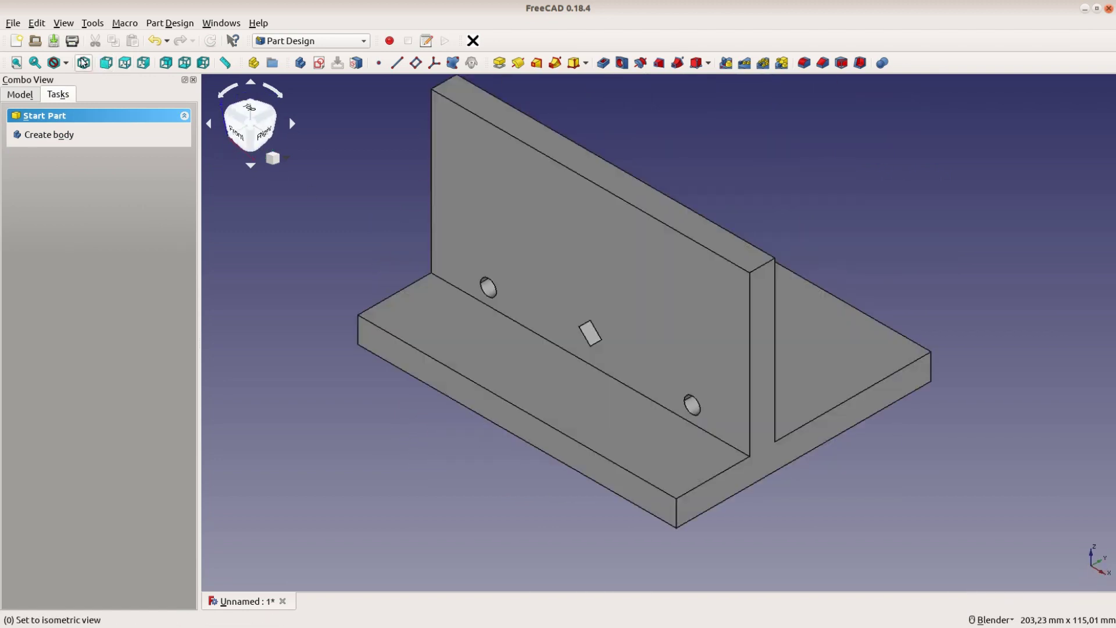